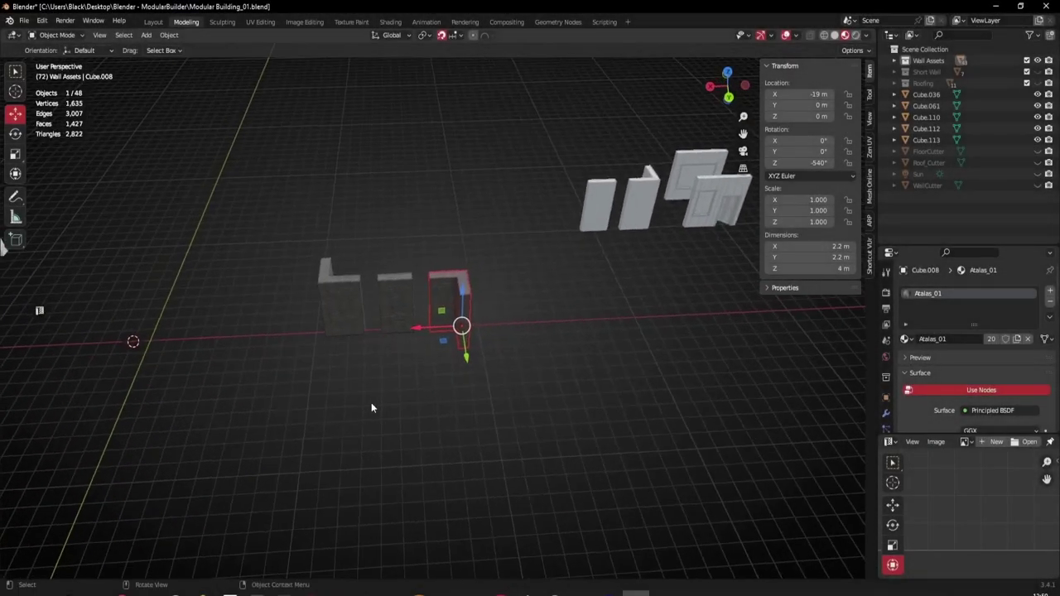
Select the three brick wall pieces and look over the untextured wall sections with windows and a door.
left_click_drag(270, 231, 516, 391)
middle_click_drag(358, 383, 571, 386)
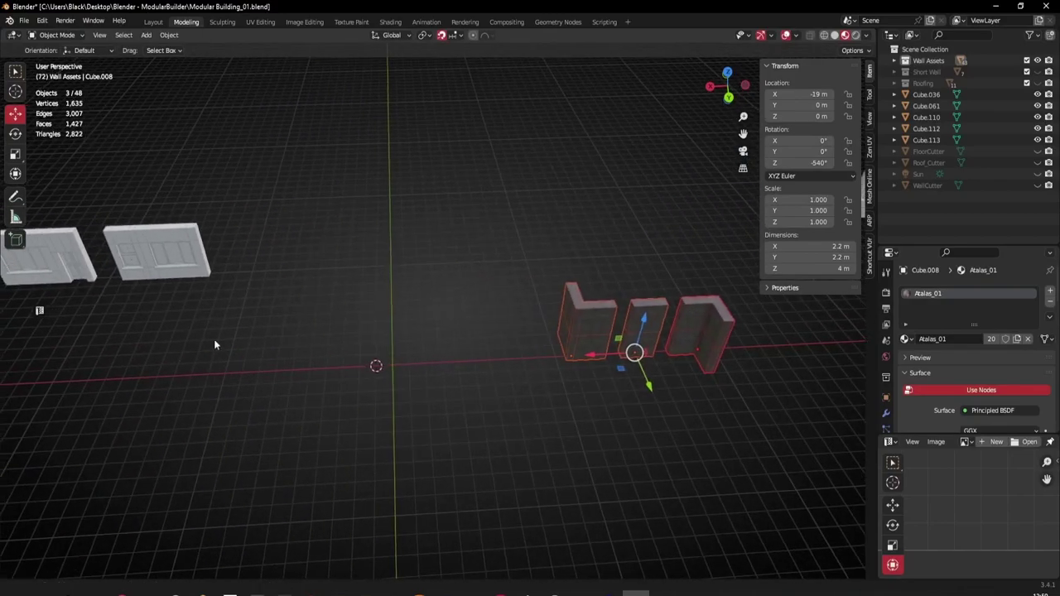
middle_click_drag(192, 339, 466, 393, "shift")
middle_click_drag(473, 439, 480, 406)
scroll(480, 406, "up", 2)
middle_click_drag(455, 451, 356, 397, "shift")
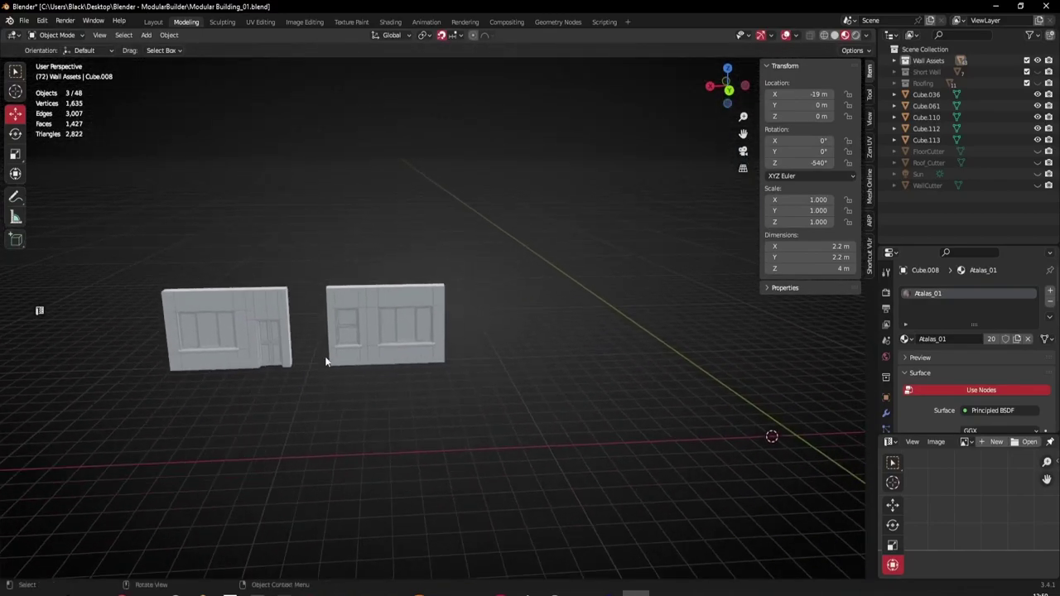
Separate the door wall section from the adjoining wide-window wall section, leaving a small gap between them.
scroll(322, 357, "up", 2)
left_click(239, 309)
middle_click_drag(248, 349, 251, 380)
left_click_drag(243, 395, 180, 264)
middle_click_drag(162, 383, 198, 397, "shift")
left_click_drag(182, 395, 212, 395)
middle_click_drag(320, 422, 282, 421)
Move the narrow single-window wall section with its window parts -18 m in X and 10 m in Y, onto the world origin.
left_click(165, 352)
left_click(332, 263)
left_click_drag(331, 255, 400, 474)
scroll(399, 468, "down", 2)
scroll(400, 468, "down", 1)
middle_click_drag(454, 416, 399, 401, "shift")
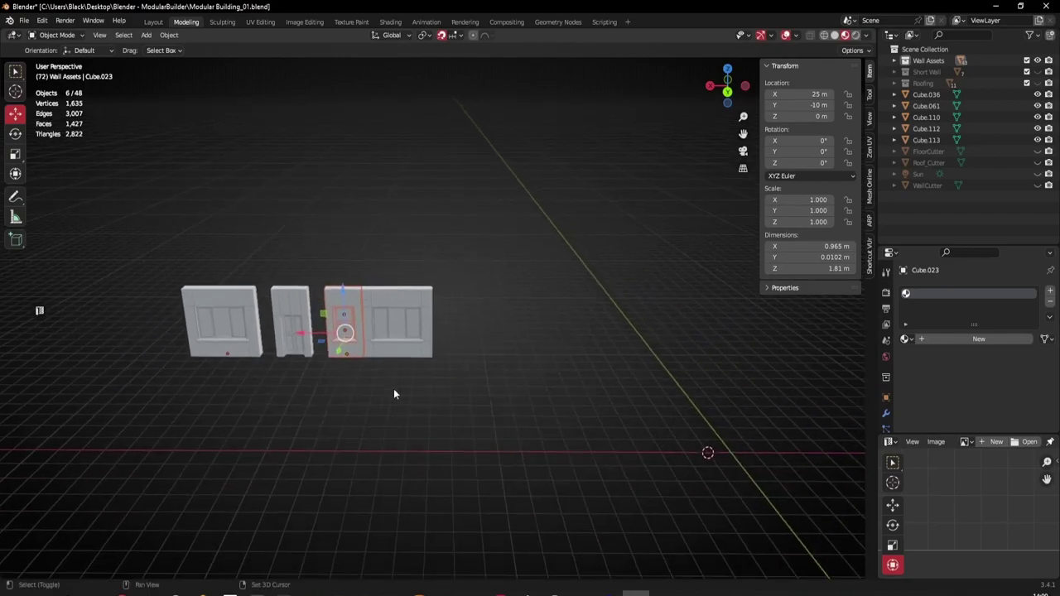
scroll(333, 346, "up", 6)
middle_click_drag(152, 407, 351, 411)
scroll(90, 431, "down", 2)
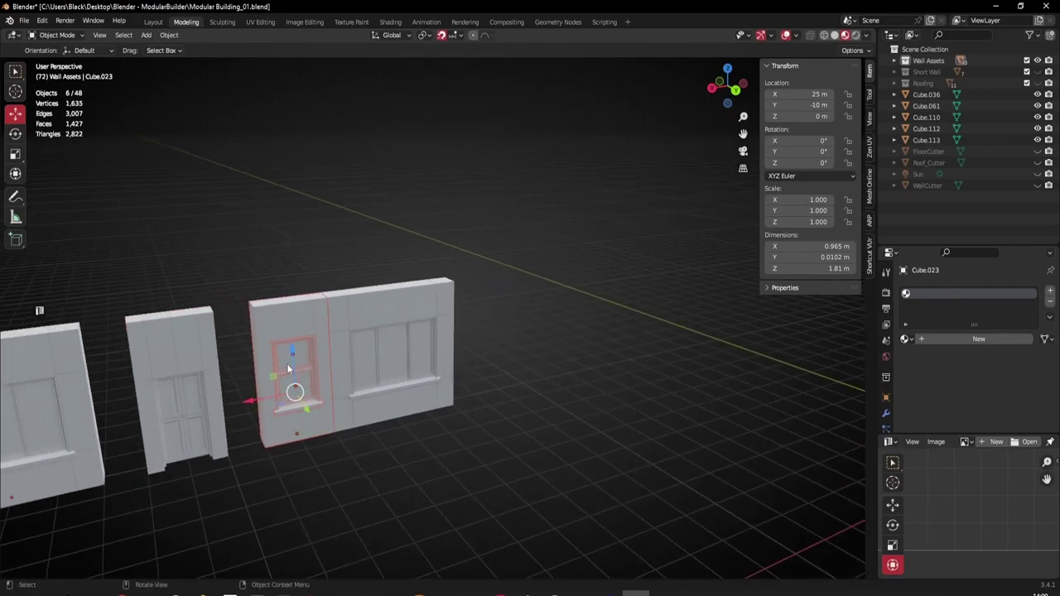
scroll(310, 445, "down", 2)
scroll(321, 440, "up", 2)
scroll(334, 405, "down", 3)
middle_click_drag(476, 417, 317, 444, "shift")
middle_click_drag(317, 329, 200, 351, "shift")
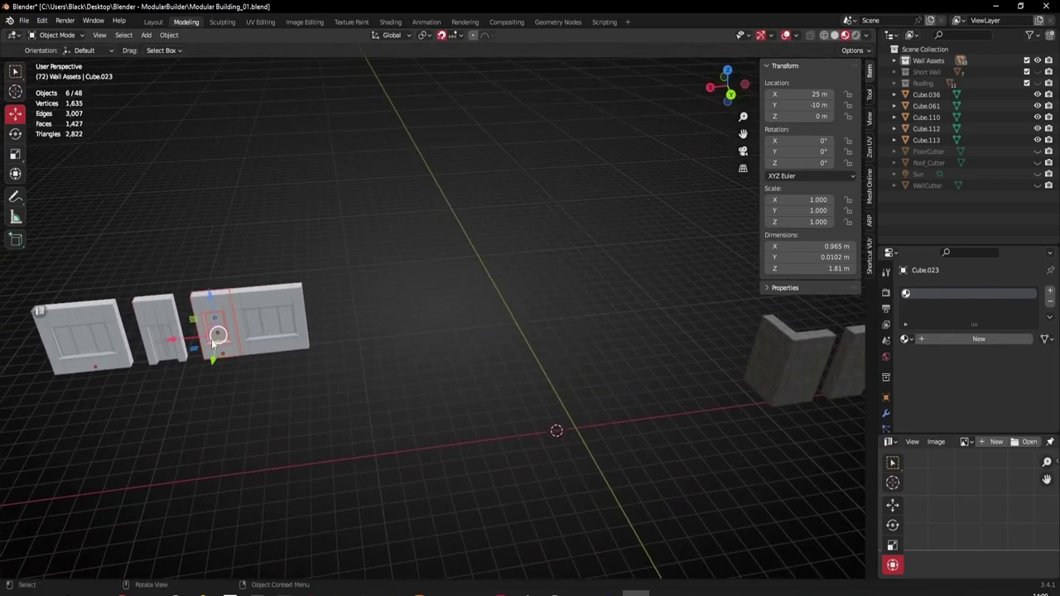
left_click_drag(194, 349, 545, 427)
key("KP_Decimal")
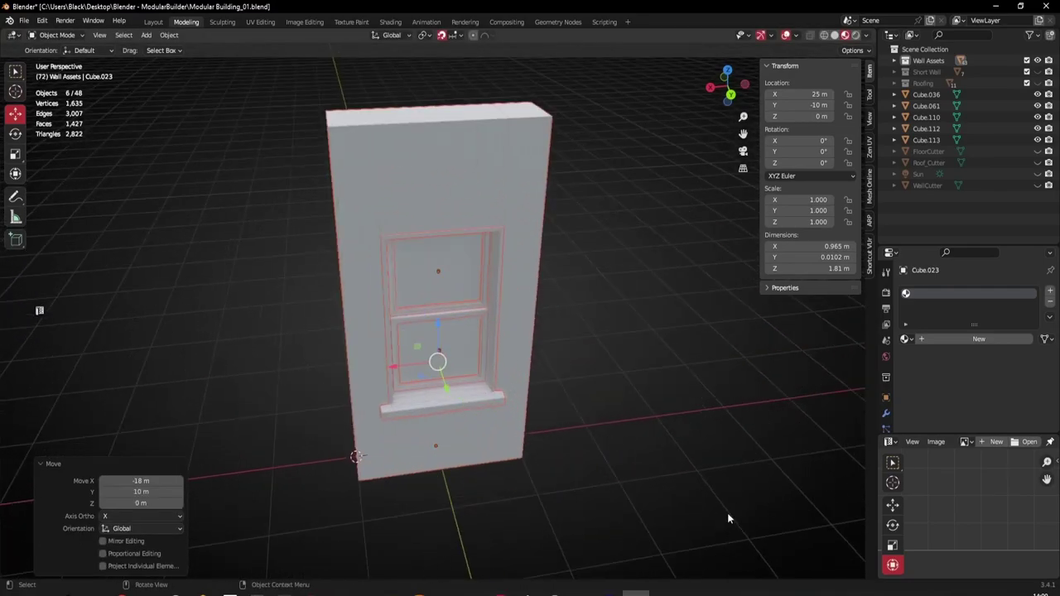
Compare the relocated single-window wall section with the brick corner walls standing farther along the X axis.
scroll(513, 243, "down", 3)
middle_click_drag(495, 296, 295, 289)
scroll(436, 294, "up", 2)
scroll(314, 292, "down", 3)
middle_click_drag(377, 310, 320, 367, "shift")
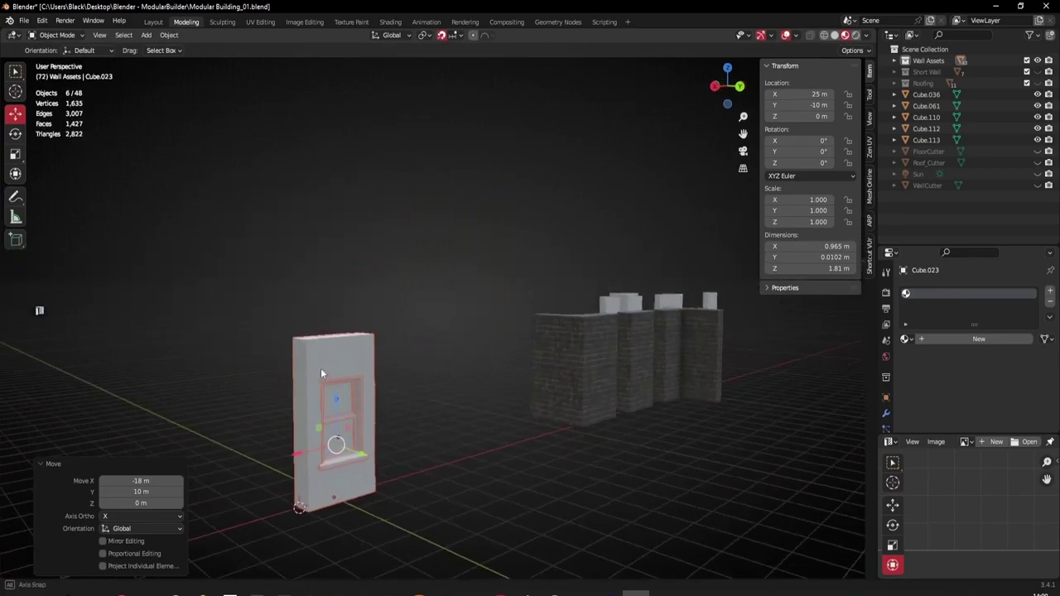
left_click(584, 386)
middle_click_drag(460, 263, 659, 310)
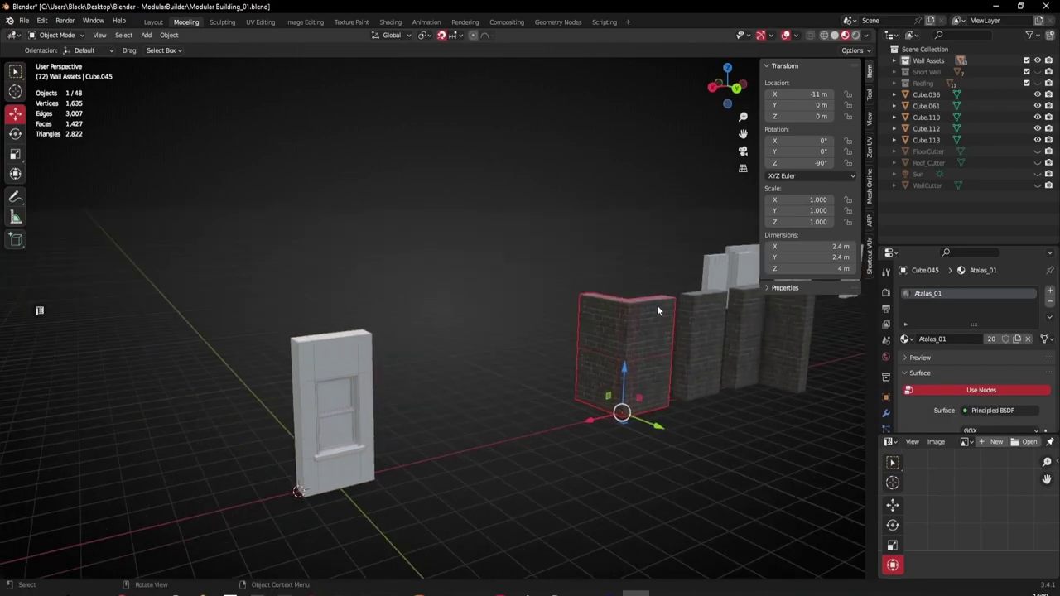
middle_click_drag(271, 409, 519, 308, "shift")
scroll(390, 320, "up", 4)
Unhide the WallCutter grid and select it while viewing the window wall straight on from the back.
left_click(337, 256)
scroll(348, 277, "down", 1)
middle_click_drag(362, 298, 362, 303)
middle_click_drag(422, 392, 345, 379, "shift")
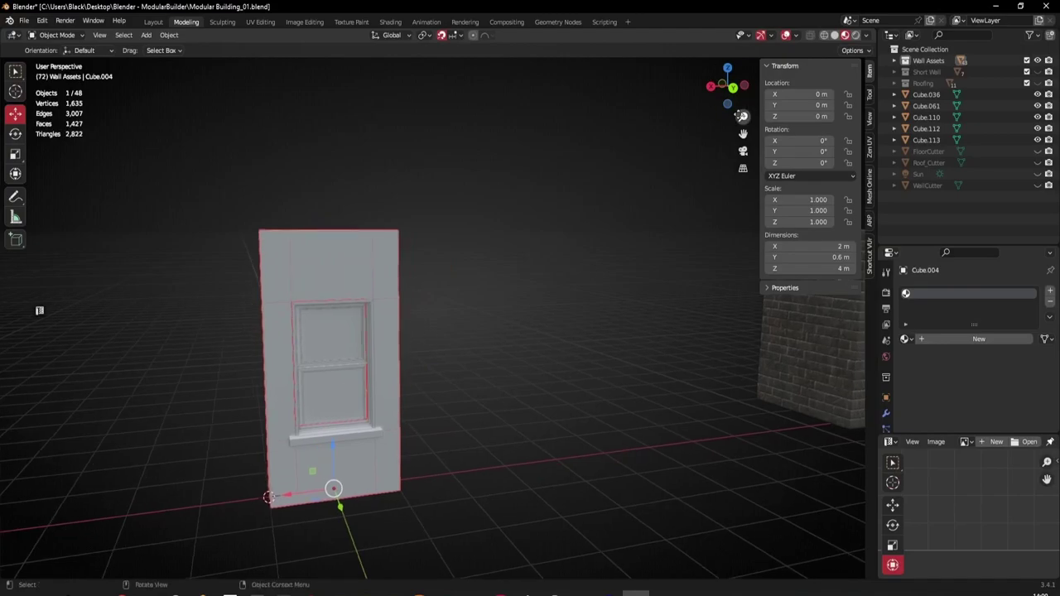
left_click(733, 88)
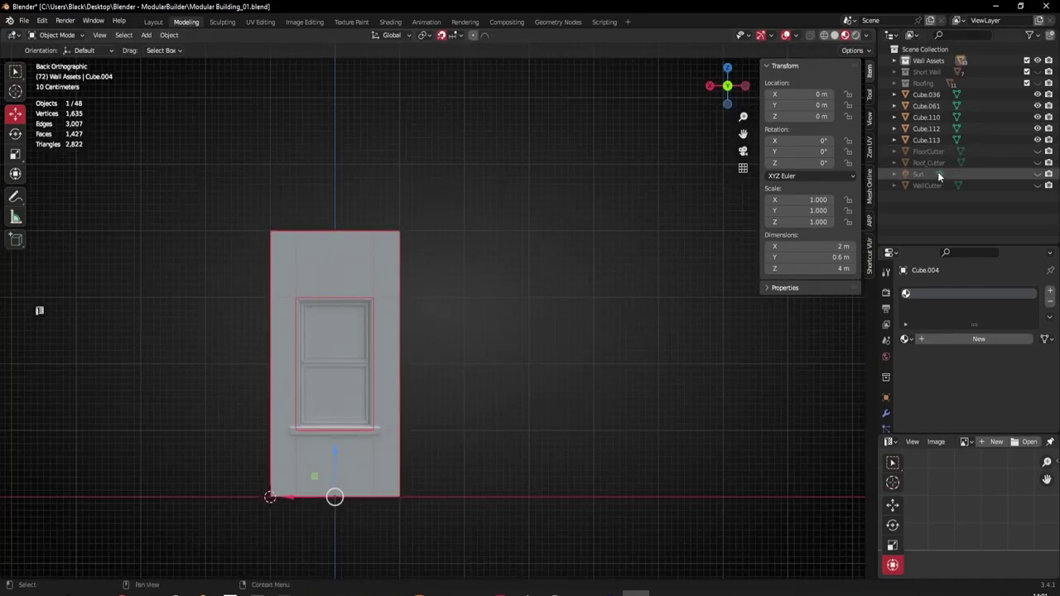
left_click(895, 184)
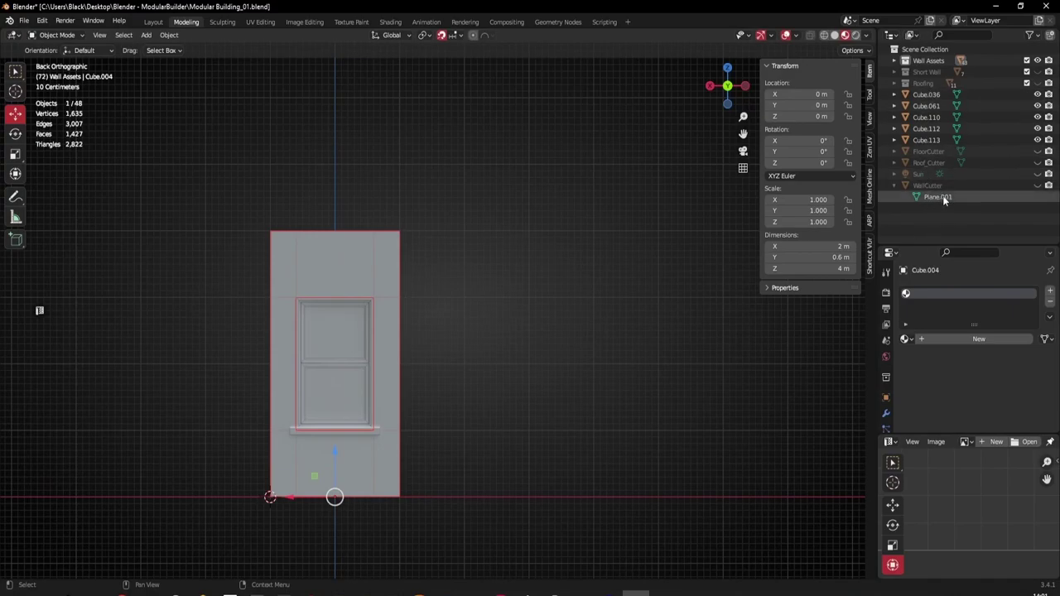
left_click(1037, 186)
scroll(374, 244, "up", 2)
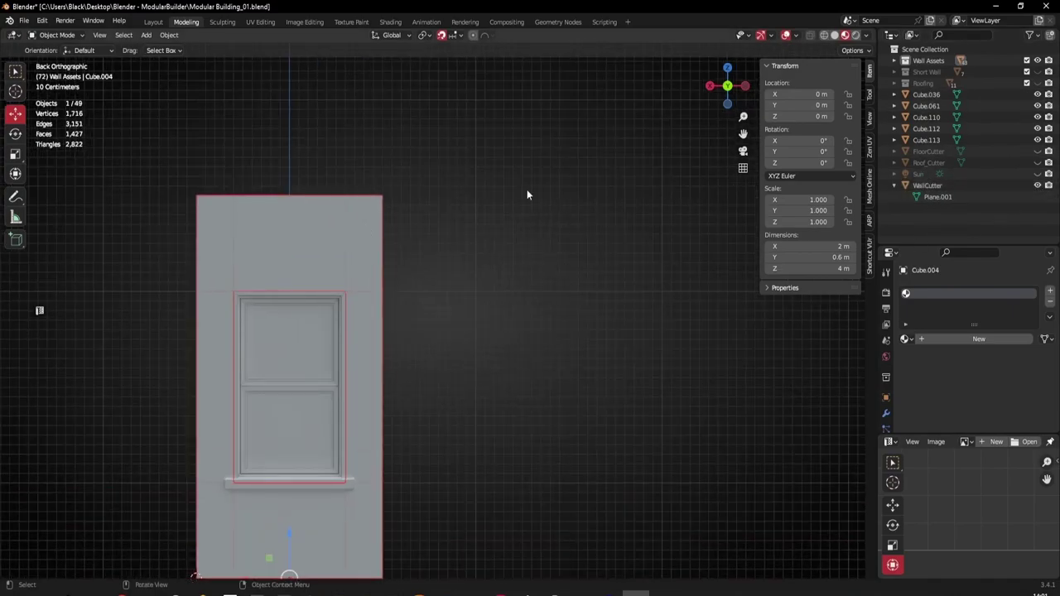
left_click(515, 192)
Check how the WallCutter grid lines up with the window wall's edges, and hide the grid again.
scroll(422, 244, "down", 3)
scroll(422, 248, "down", 1)
middle_click_drag(418, 319, 476, 290, "shift")
scroll(430, 315, "up", 2)
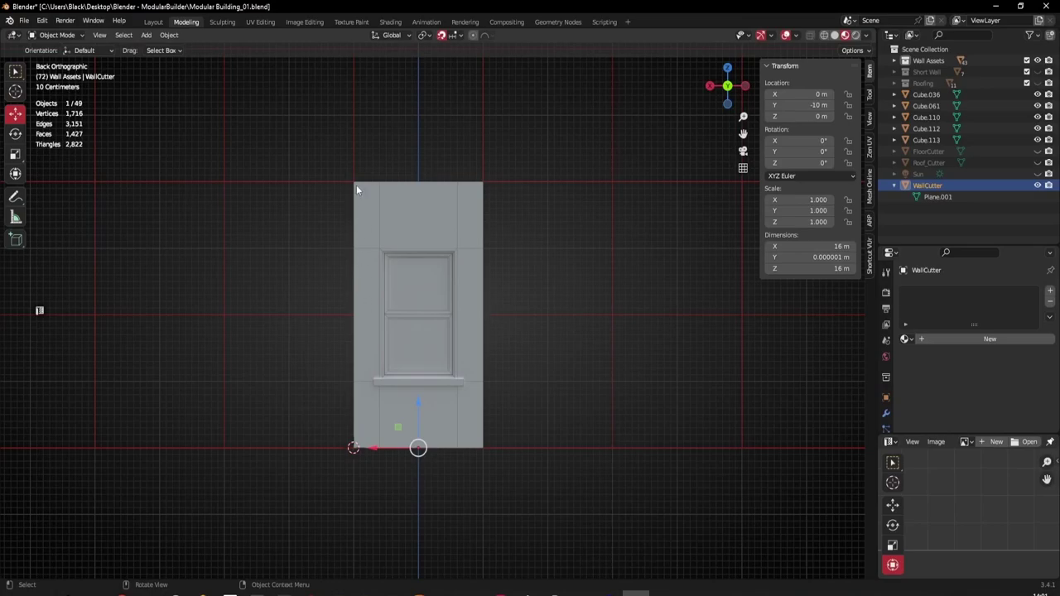
middle_click_drag(325, 373, 381, 257)
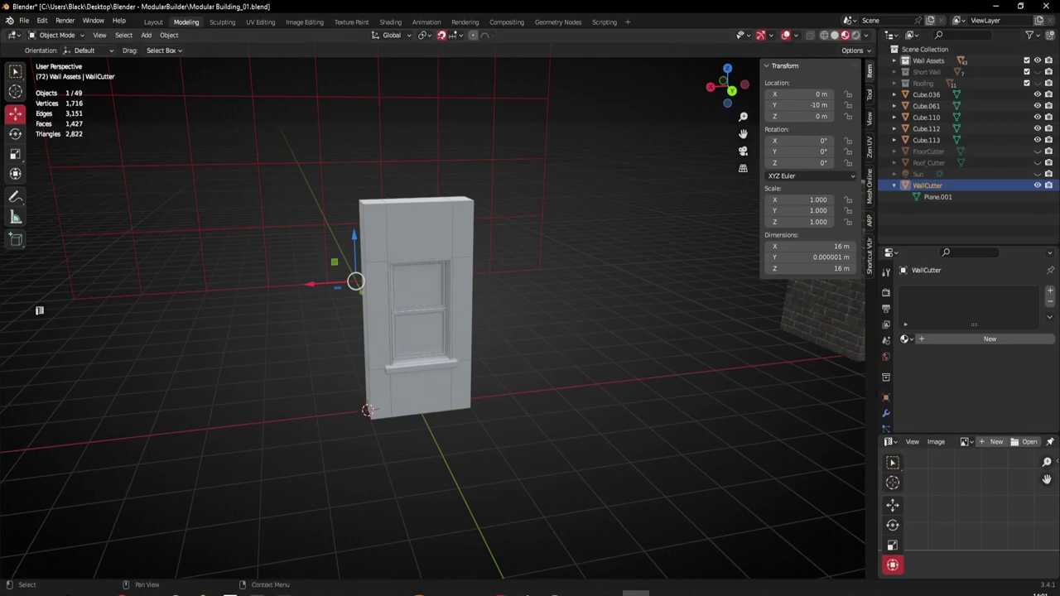
left_click(1037, 185)
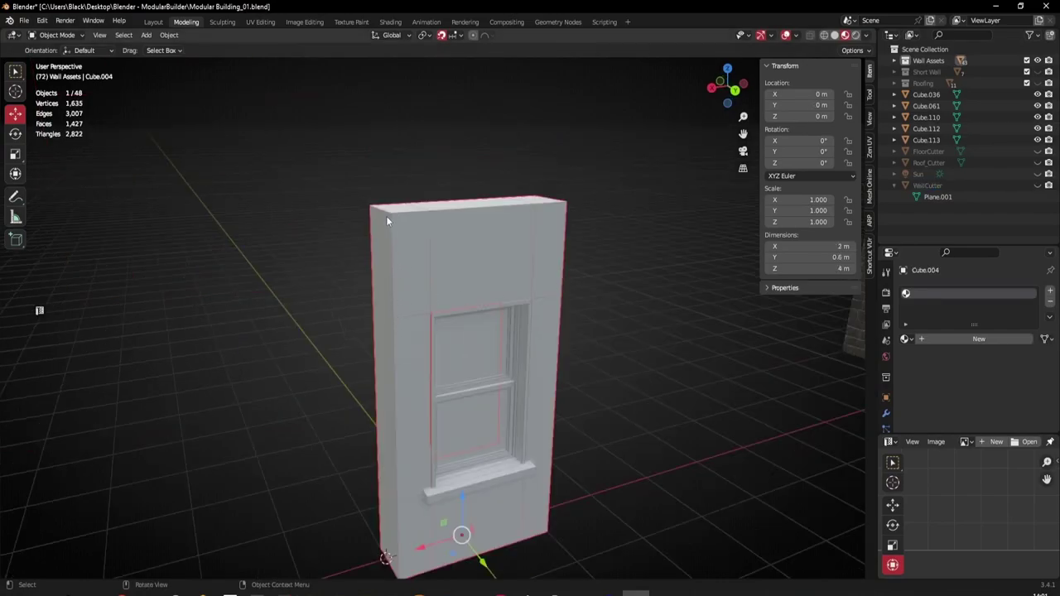
Enter Edit Mode on the window wall and select the five sill-side faces above and beside the window opening.
mouse_move(436, 245)
middle_mouse_down()
mouse_move(425, 253)
mouse_move(426, 232)
mouse_move(444, 233)
mouse_move(447, 253)
middle_mouse_up()
key("Tab")
middle_click_drag(411, 358, 471, 287)
left_click(484, 270)
left_click(555, 263, "shift")
left_click(400, 264, "shift")
left_click(392, 379, "shift")
left_click(544, 373, "shift")
middle_click_drag(356, 424, 405, 402)
scroll(425, 296, "up", 1)
middle_click_drag(419, 297, 374, 290)
scroll(374, 291, "down", 1)
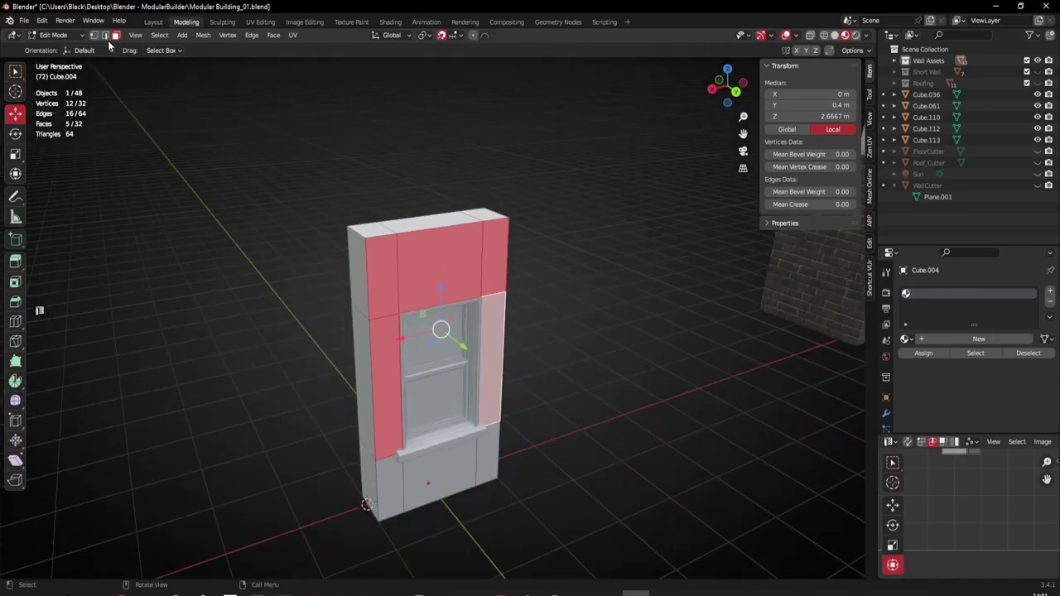
Switch to vertex selection and select the window wall's upper outer corner vertex on the sill side.
left_click(92, 38)
scroll(364, 347, "up", 2)
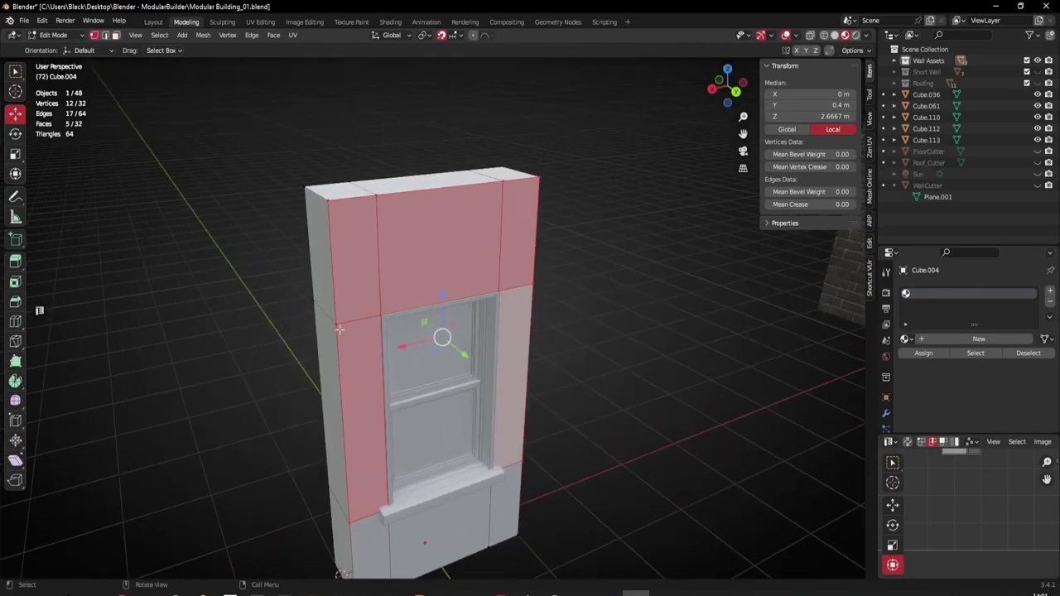
middle_click_drag(336, 335, 362, 318)
left_click(342, 331)
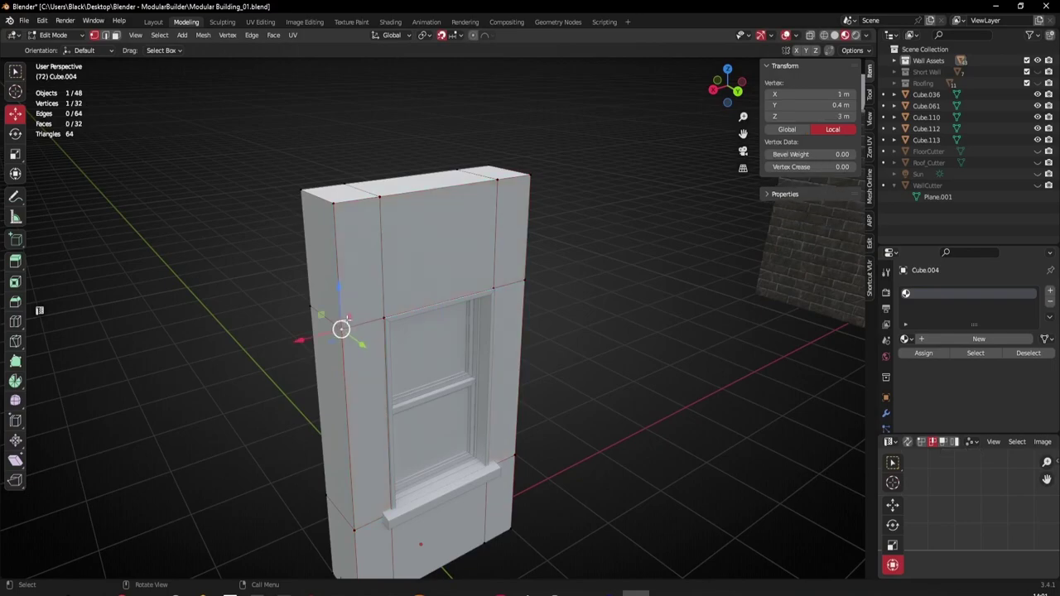
left_click(380, 198)
left_click(332, 204)
middle_click_drag(383, 304, 332, 204)
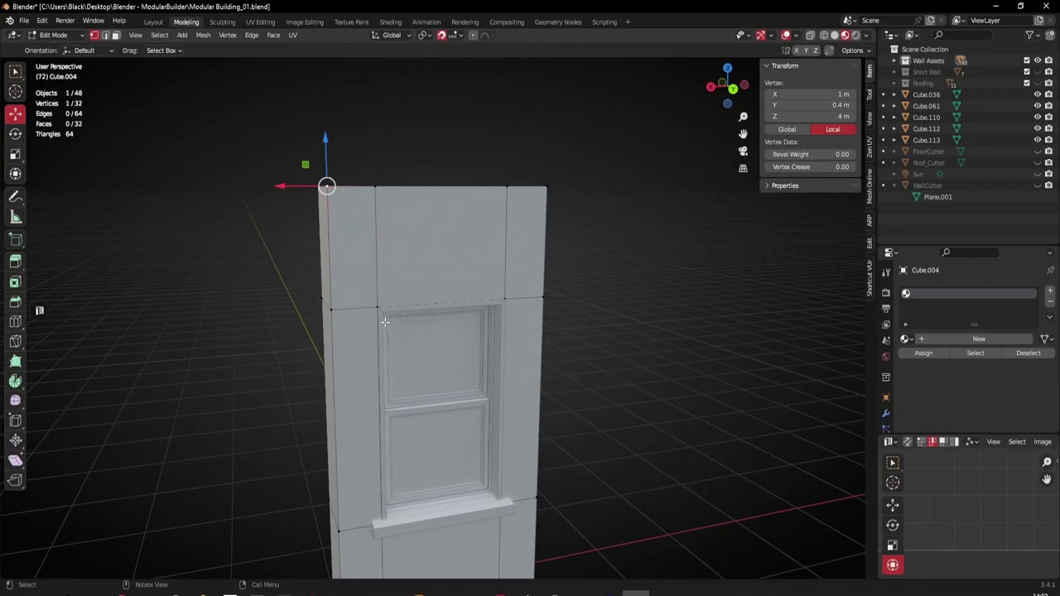
Examine the extra edge vertices around the upper corner of the window wall from several angles.
scroll(386, 323, "down", 4)
middle_click_drag(494, 487, 412, 474, "shift")
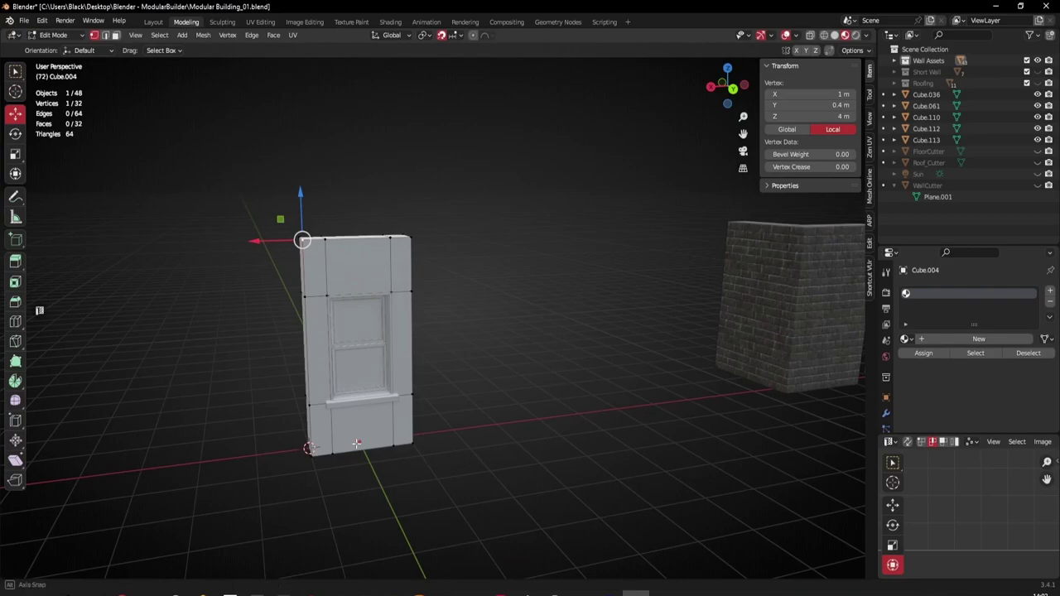
middle_click_drag(356, 444, 376, 441)
scroll(359, 308, "up", 3)
middle_click_drag(359, 307, 402, 349, "shift")
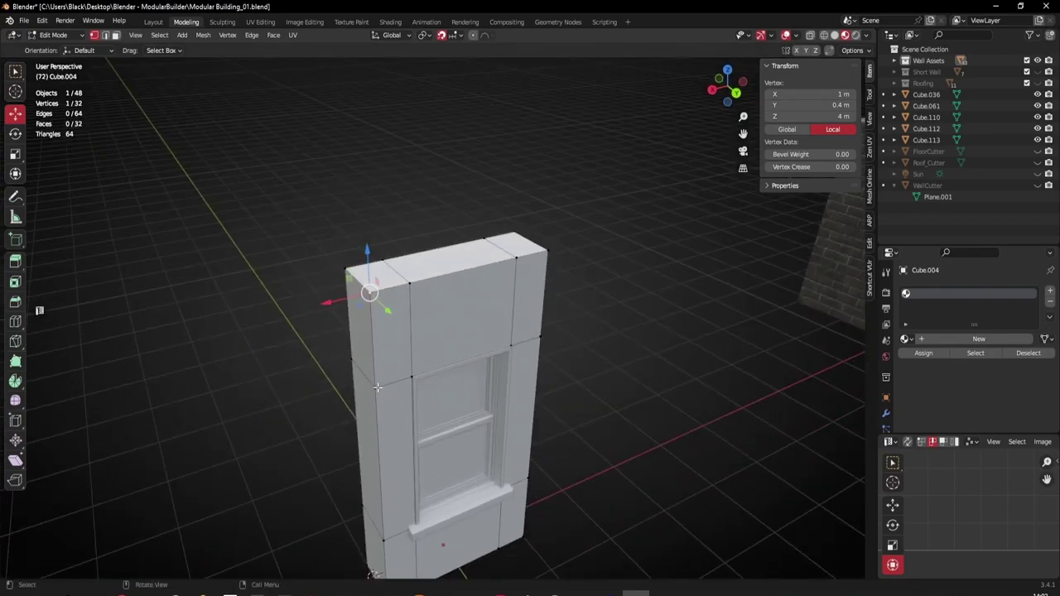
middle_click_drag(380, 296, 372, 293)
middle_click_drag(378, 402, 364, 362)
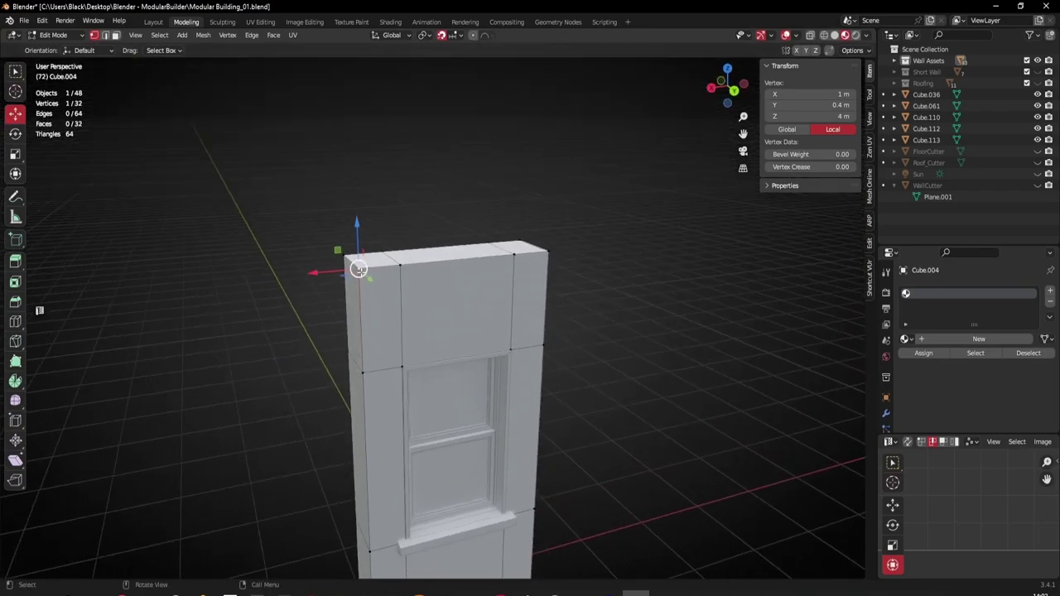
middle_click_drag(372, 284, 337, 283)
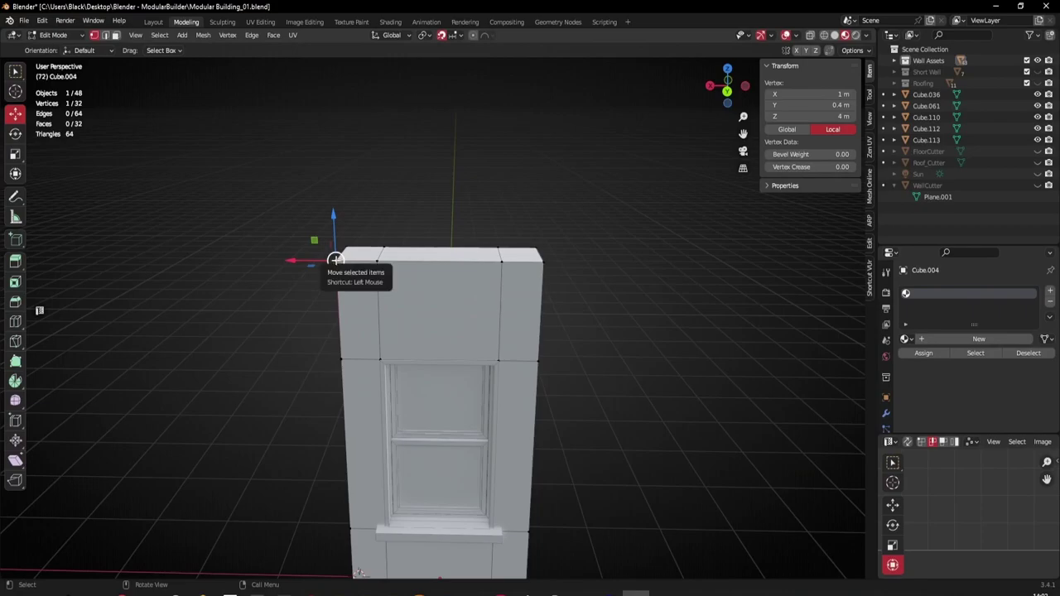
scroll(319, 349, "down", 1)
middle_click_drag(319, 349, 367, 397)
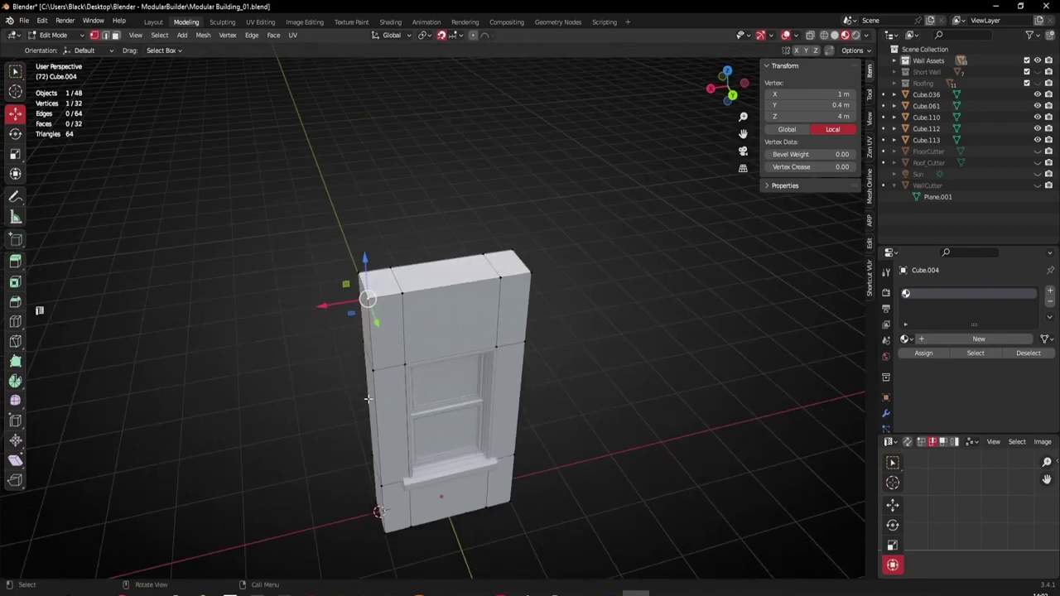
Merge the two extra edge vertices beside the sill-side upper corner into that corner vertex, using At Last.
left_click(375, 374)
scroll(358, 378, "up", 2)
left_click(385, 284, "shift")
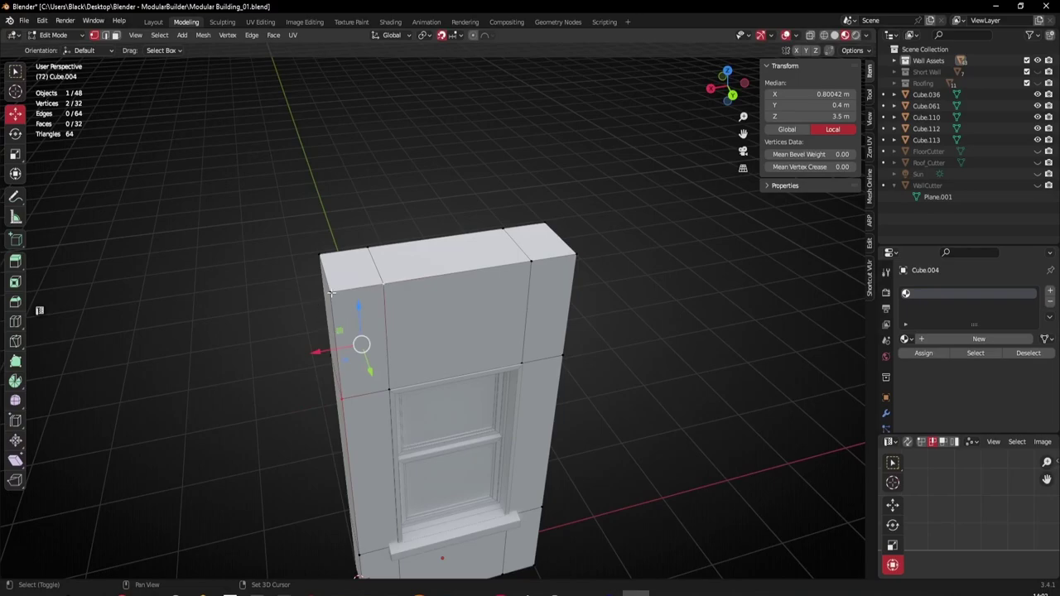
left_click(331, 292, "shift")
key("q")
left_click(352, 284)
middle_click_drag(505, 411, 467, 371)
scroll(283, 317, "down", 1)
Try to merge the extra side-edge vertex into the upper corner on the face opposite the sill.
middle_click_drag(283, 316, 498, 325)
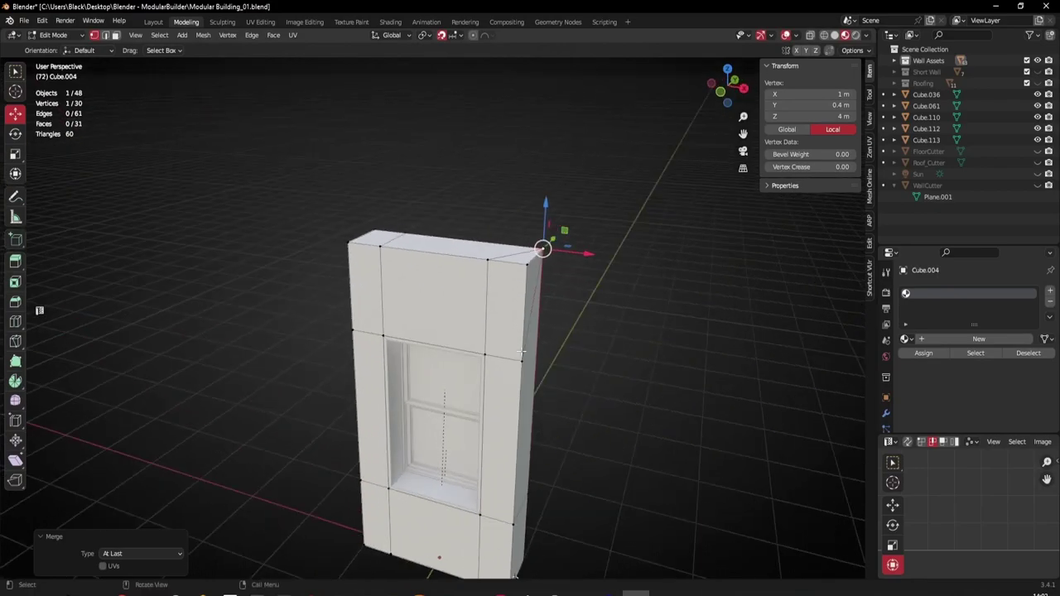
left_click(522, 361)
left_click(527, 263, "shift")
key("m")
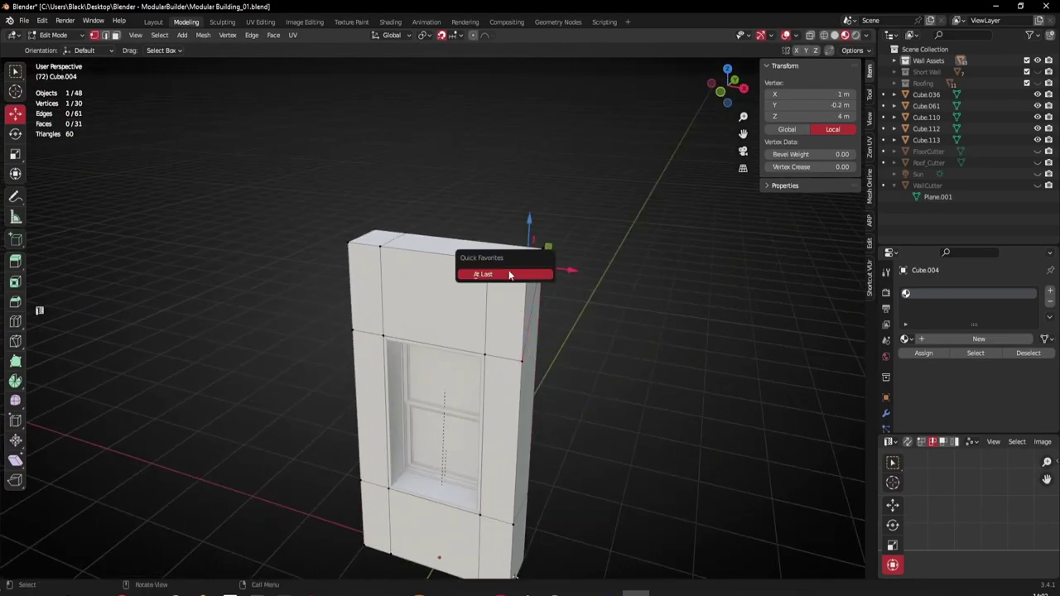
left_click(509, 272)
key("q")
left_click(508, 268)
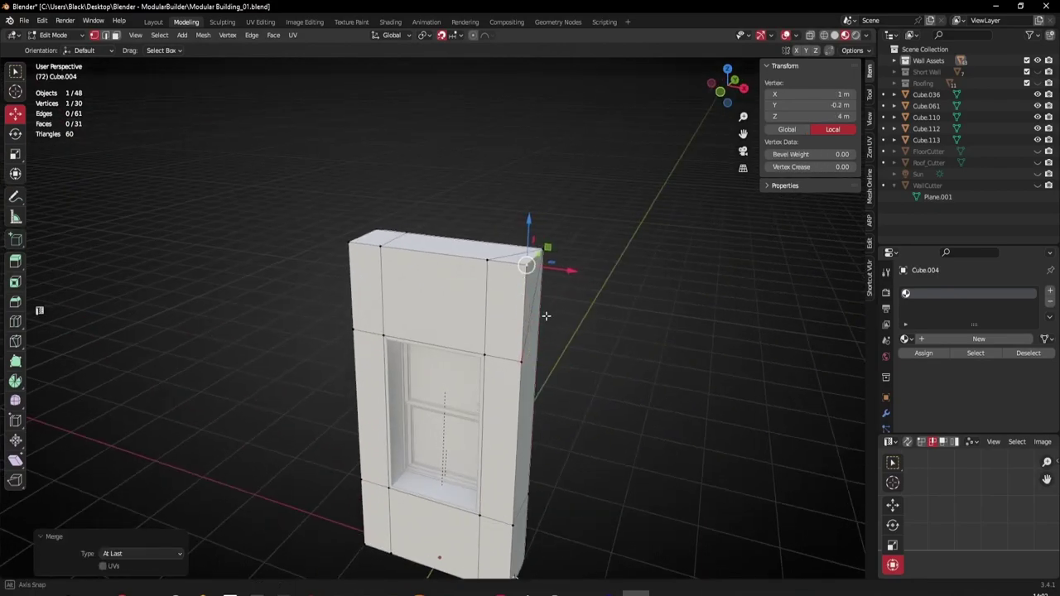
Merge the extra top-edge and side-edge vertices into the upper right corner of the face opposite the sill, using At Last.
middle_click_drag(549, 314, 534, 317)
scroll(534, 317, "up", 1)
left_click(548, 401)
left_click(501, 242, "shift")
left_click(559, 254, "shift")
key("q")
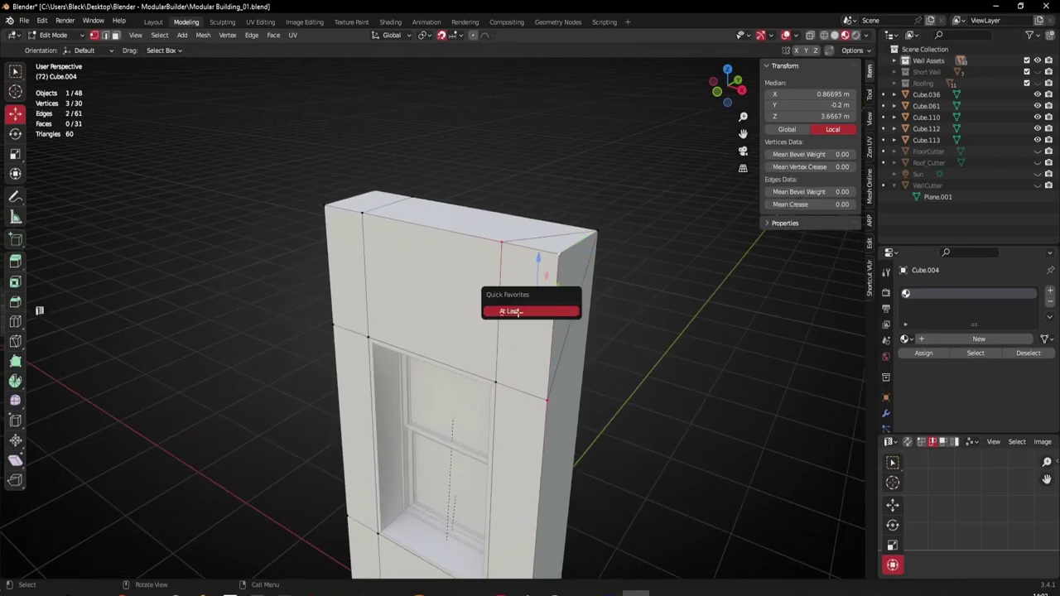
left_click(519, 316)
Merge the extra top-edge and side-edge vertices into the upper left corner of the face opposite the sill, using At Last.
scroll(519, 316, "down", 4)
middle_click_drag(514, 277, 493, 319)
scroll(622, 384, "up", 4)
left_click(456, 319)
left_click(515, 235, "shift")
left_click(460, 228, "shift")
key("q")
left_click(460, 246)
Merge the extra edge vertices into the remaining upper corner on the sill side of the wall, using At Last.
middle_click_drag(460, 246, 691, 227)
left_click(452, 335)
left_click(418, 241, "shift")
left_click(456, 250, "shift")
key("q")
left_click(455, 269)
Merge the extra bottom-edge and side-edge vertices into both lower corners of the face opposite the sill, using At Last.
middle_click_drag(466, 324, 289, 274)
left_click(409, 411)
left_click(366, 300, "shift")
left_click(372, 421, "shift")
key("q")
left_click(363, 450)
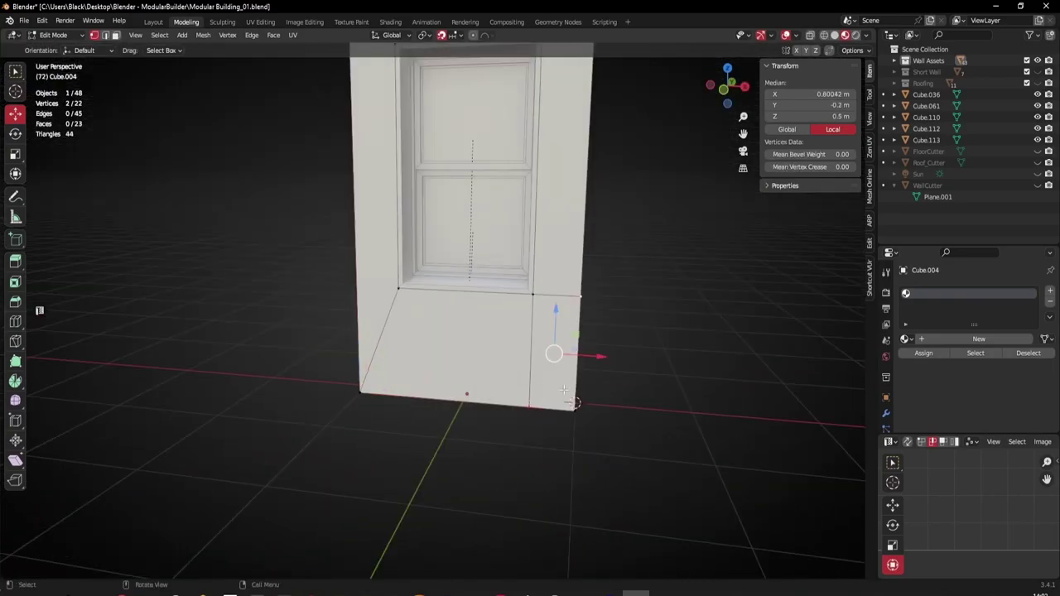
left_click(574, 410, "shift")
key("q")
left_click(567, 436)
Merge the extra vertices into both lower corners of the sill-side face using At Last, and return to Object Mode.
middle_click_drag(567, 430, 281, 406)
left_click(331, 306)
left_click(378, 407, "shift")
left_click(334, 413, "shift")
key("q")
left_click(490, 401)
left_click(528, 297, "shift")
left_click(527, 395, "shift")
key("q")
left_click(519, 421)
middle_click_drag(519, 418, 286, 398)
middle_click_drag(520, 241, 538, 311, "shift")
key("Tab")
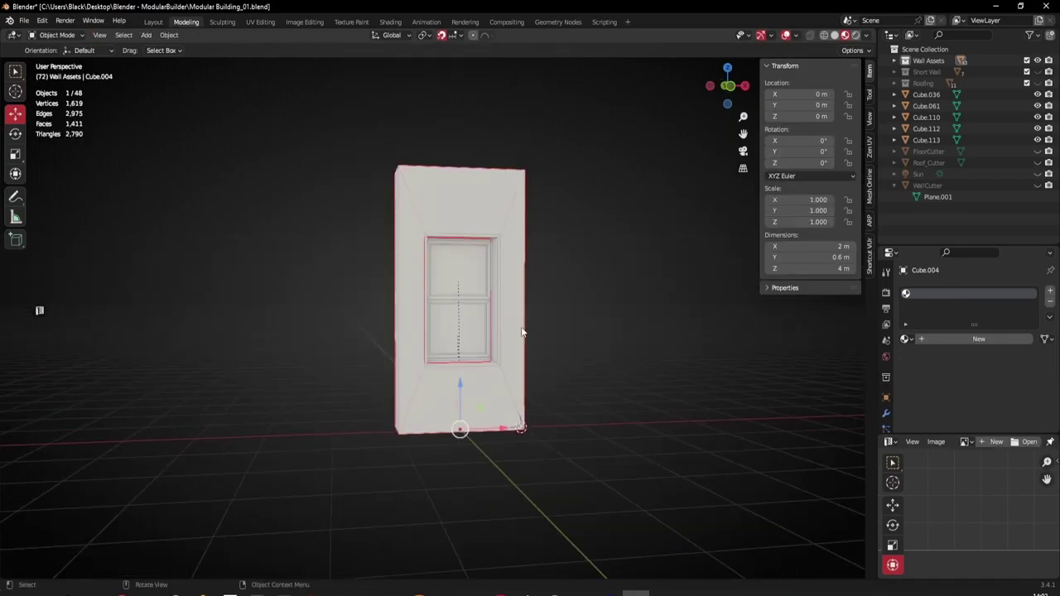
Add one centred horizontal loop cut through the wall strip on each side of the window opening.
scroll(521, 332, "up", 2)
key("Tab")
key("ctrl+r")
left_click(555, 314)
right_click(555, 314)
key("ctrl+r")
left_click(382, 303)
right_click(382, 303)
mouse_move(382, 303)
middle_mouse_down()
mouse_move(335, 301)
mouse_move(369, 293)
middle_mouse_up()
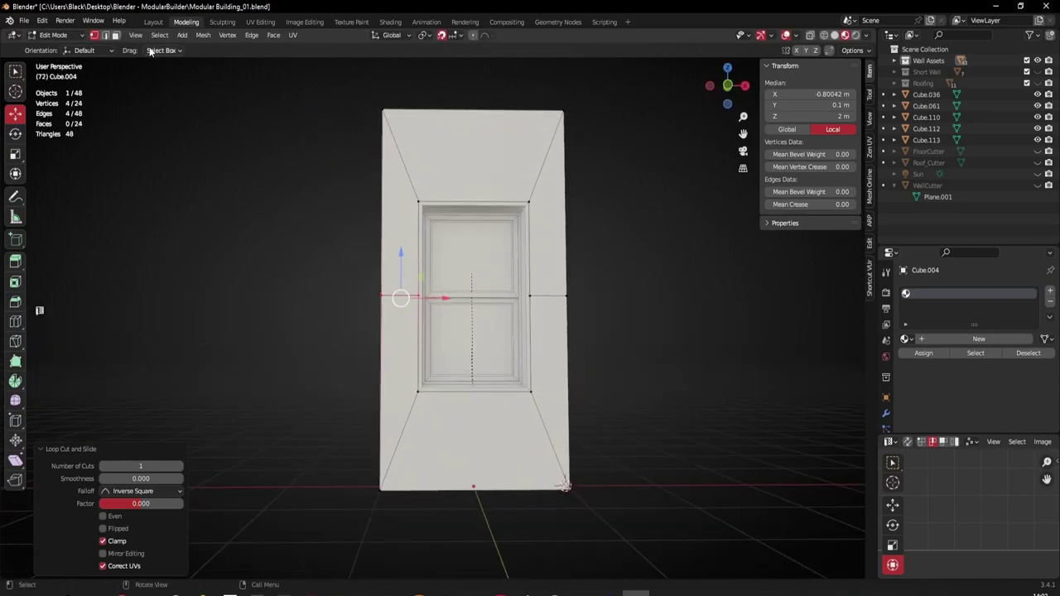
Switch to face selection and select the top face and both upper side faces around the window, opposite the sill.
left_click(115, 38)
left_click(400, 222)
left_click(463, 161, "shift")
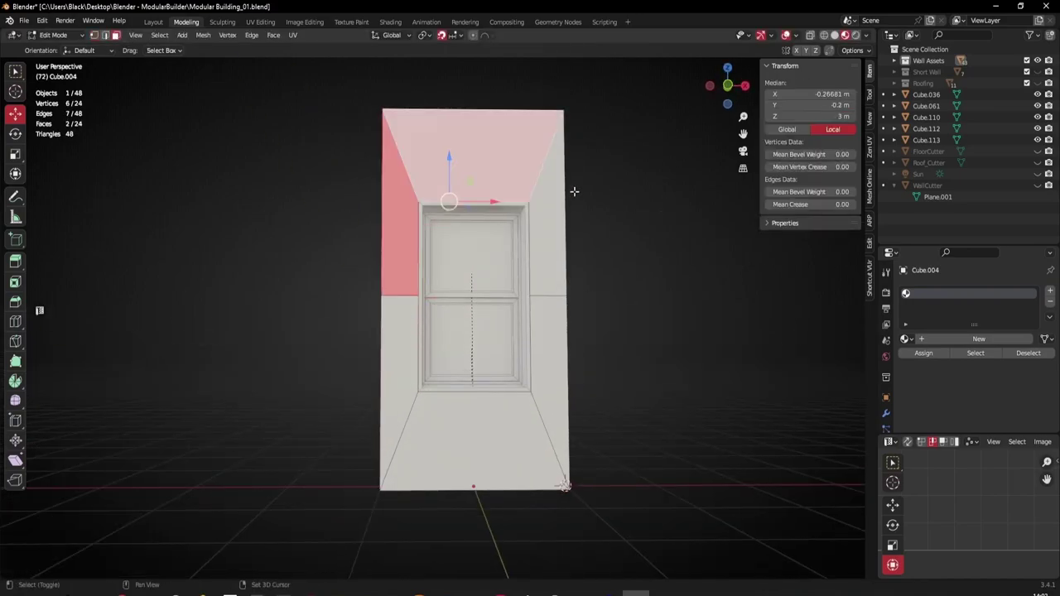
left_click(548, 258, "shift")
middle_click_drag(550, 264, 518, 319)
key("KP_1")
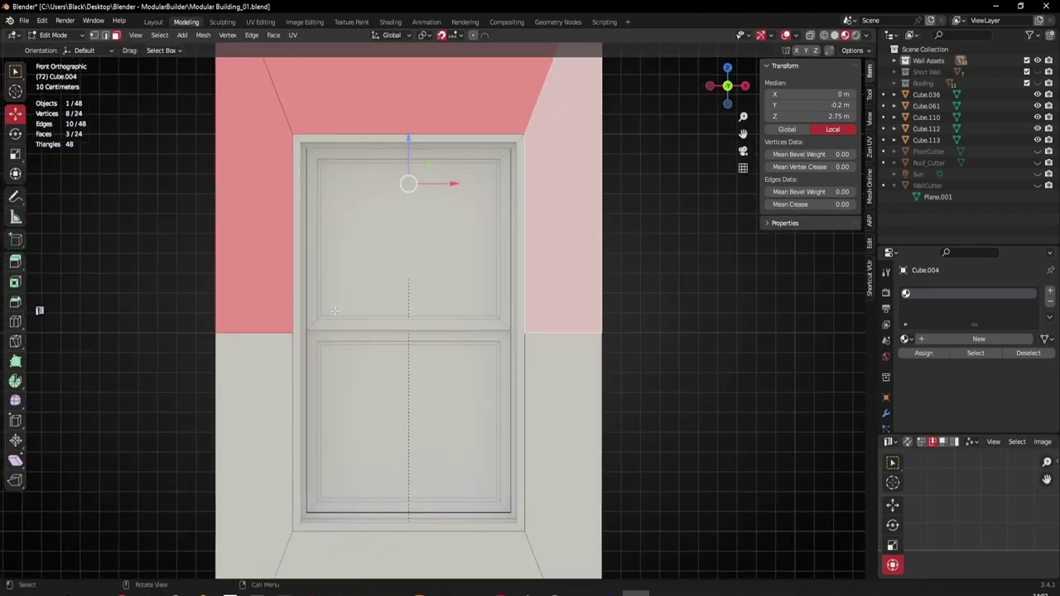
scroll(397, 298, "down", 4)
mouse_move(303, 307)
middle_mouse_down()
mouse_move(648, 360)
mouse_move(565, 284)
mouse_move(458, 364)
mouse_move(399, 371)
middle_mouse_up()
scroll(373, 329, "down", 3)
scroll(398, 373, "up", 3)
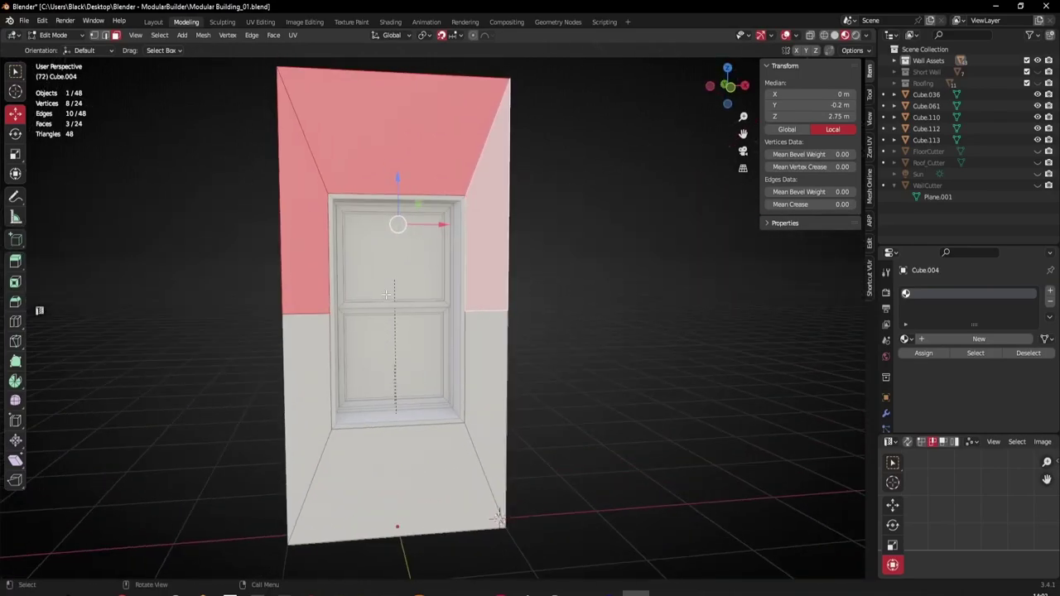
Clear the face selection and apply the existing Atalas_01 material to the window wall.
middle_click_drag(397, 413, 397, 447, "shift")
right_click_drag(398, 447, 396, 334, "ctrl")
scroll(396, 334, "down", 3)
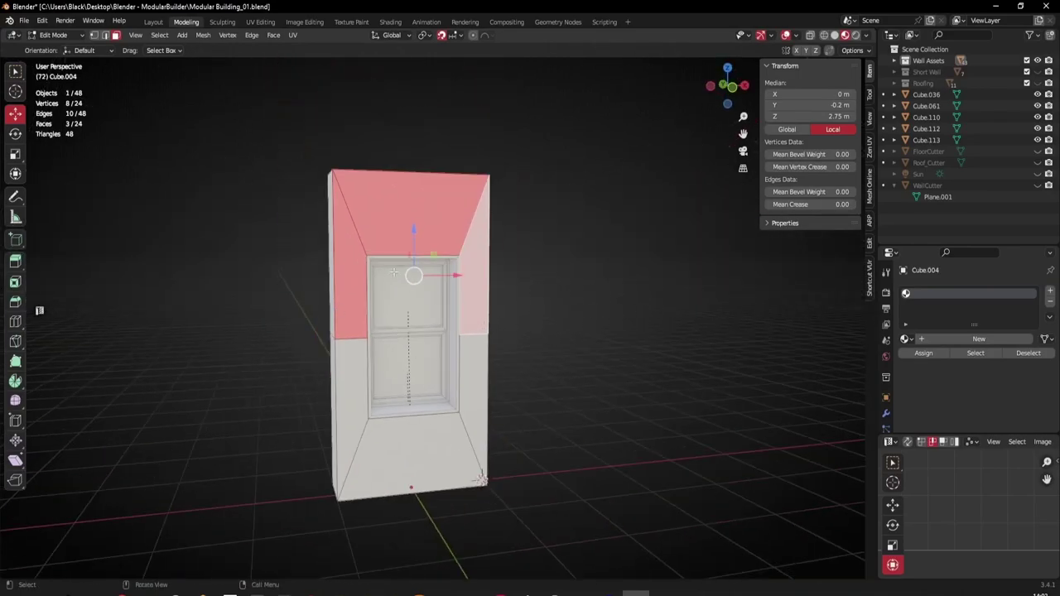
left_click(586, 329)
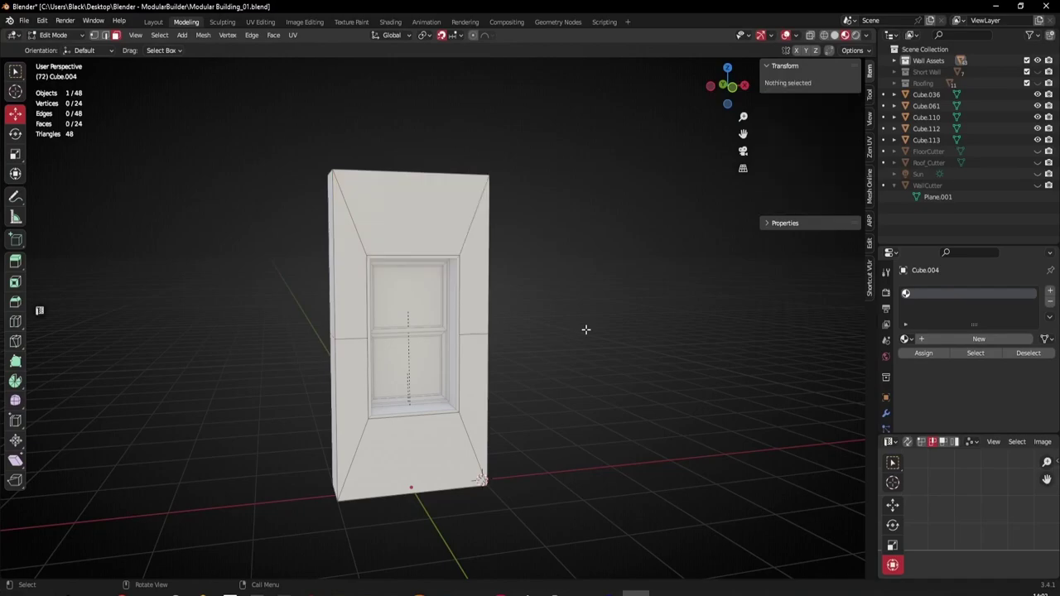
left_click(1050, 303)
left_click(905, 339)
left_click(929, 355)
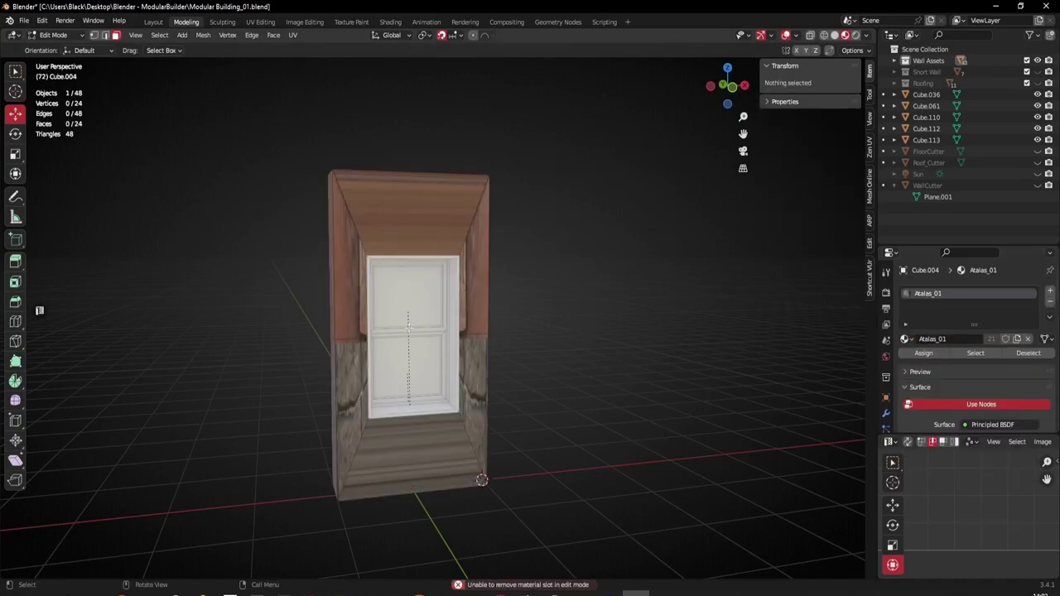
Unwrap the top face and both upper side faces around the window, opposite the sill.
left_click(350, 274)
left_click(472, 257, "shift")
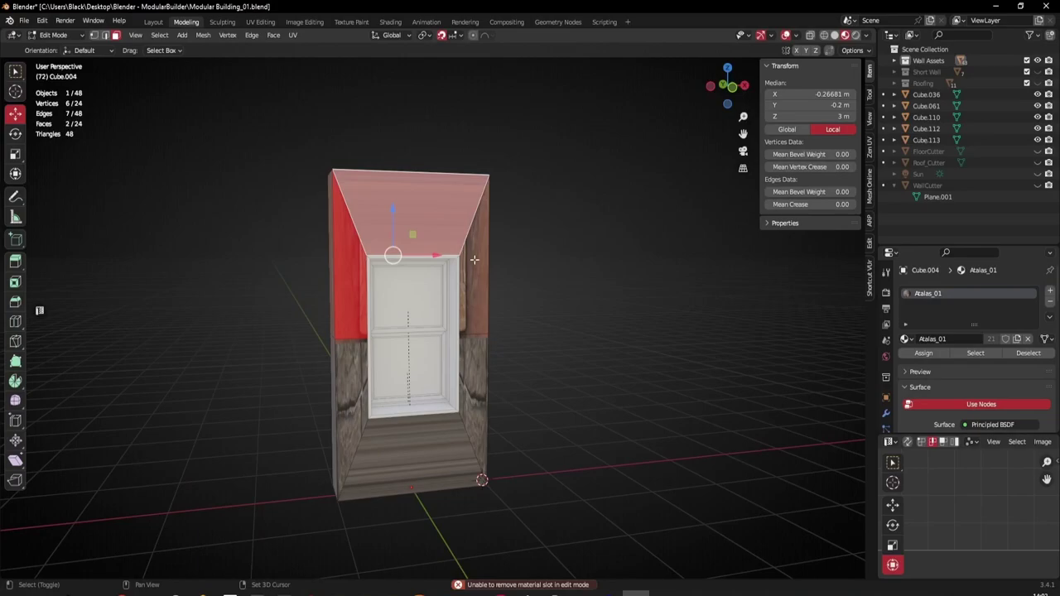
left_click(477, 267, "shift")
key("u")
left_click(495, 343)
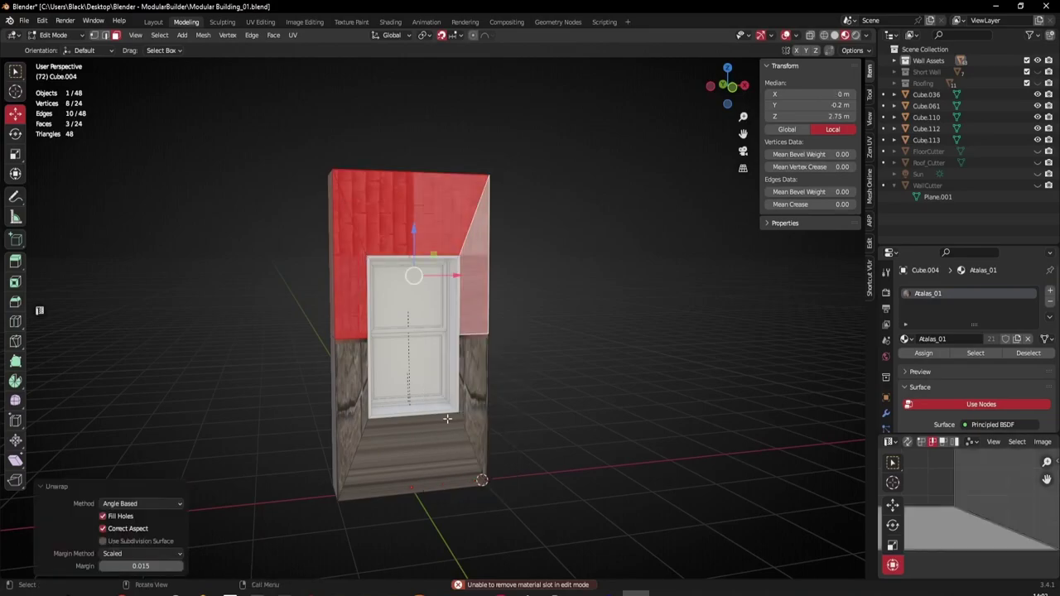
Unwrap the bottom face and both lower side faces around the window, opposite the sill.
left_click(354, 393)
left_click(410, 451, "shift")
left_click(479, 404, "shift")
key("u")
left_click(537, 410)
Unwrap the top face and both upper side faces around the window on the sill side.
scroll(431, 365, "down", 2)
middle_click_drag(372, 341, 605, 337)
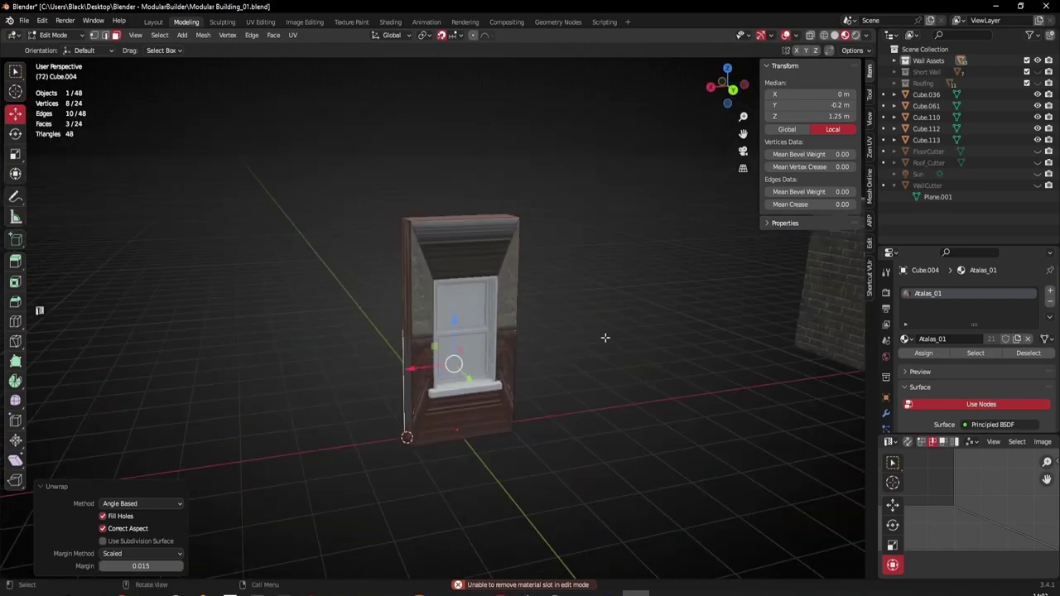
left_click(422, 298)
left_click(457, 256, "shift")
left_click(514, 287, "shift")
key("u")
left_click(534, 297)
Unwrap the bottom face and both lower side faces around the window on the sill side.
left_click(422, 375)
left_click(461, 420, "shift")
left_click(513, 374, "shift")
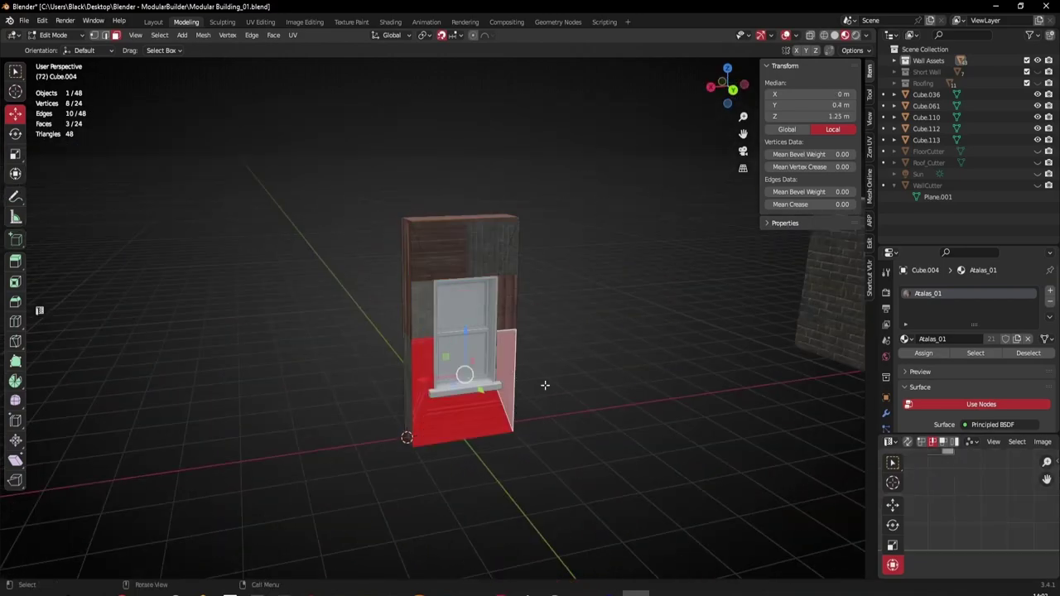
key("u")
left_click(526, 379)
Select all twelve wall faces around the window on both sides and switch to the UV Editing workspace.
left_click(419, 320, "shift")
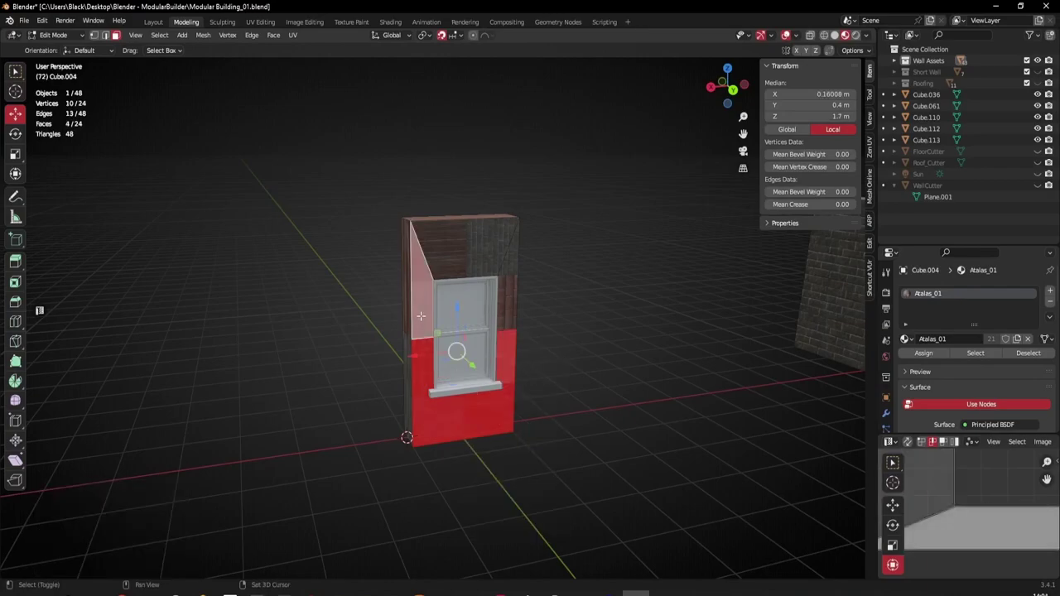
left_click(446, 263, "shift")
left_click(505, 274, "shift")
middle_click_drag(447, 318, 582, 328)
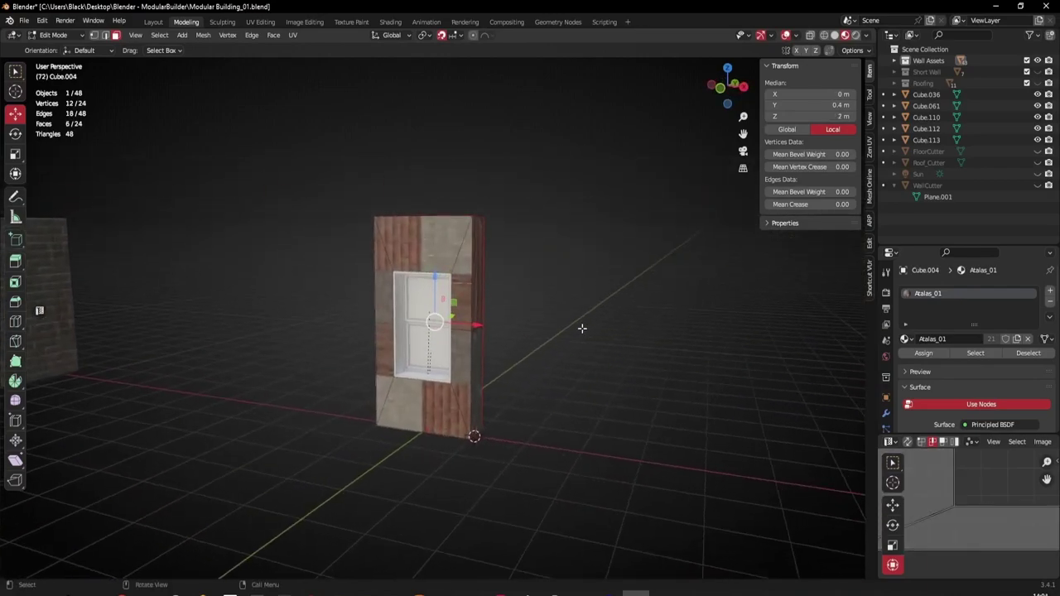
left_click(384, 278, "shift")
left_click(407, 252, "shift")
left_click(464, 271, "shift")
left_click(458, 365, "shift")
left_click(386, 376, "shift")
left_click(444, 417, "shift")
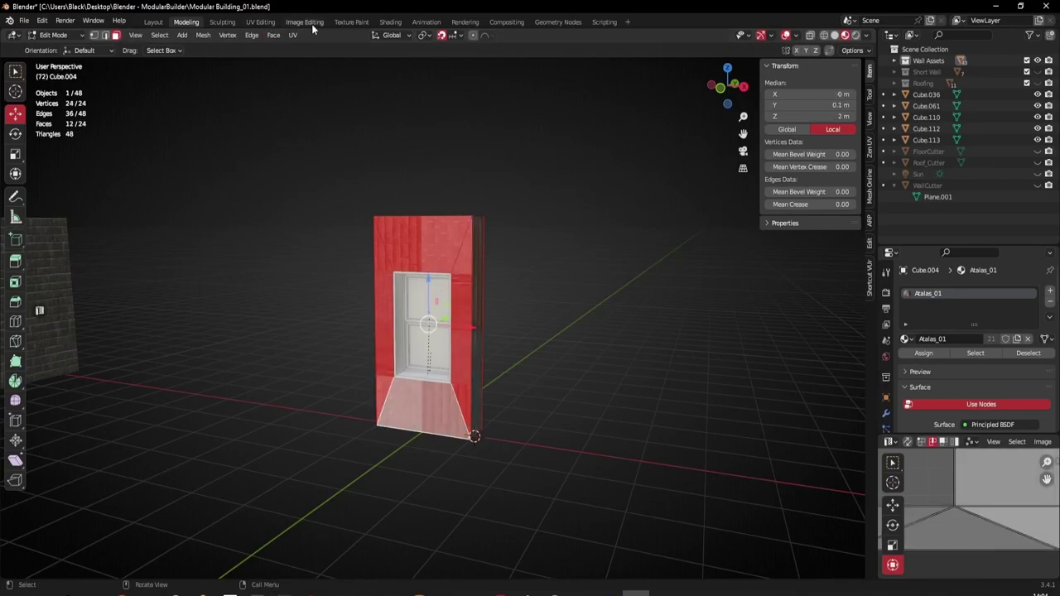
left_click(260, 22)
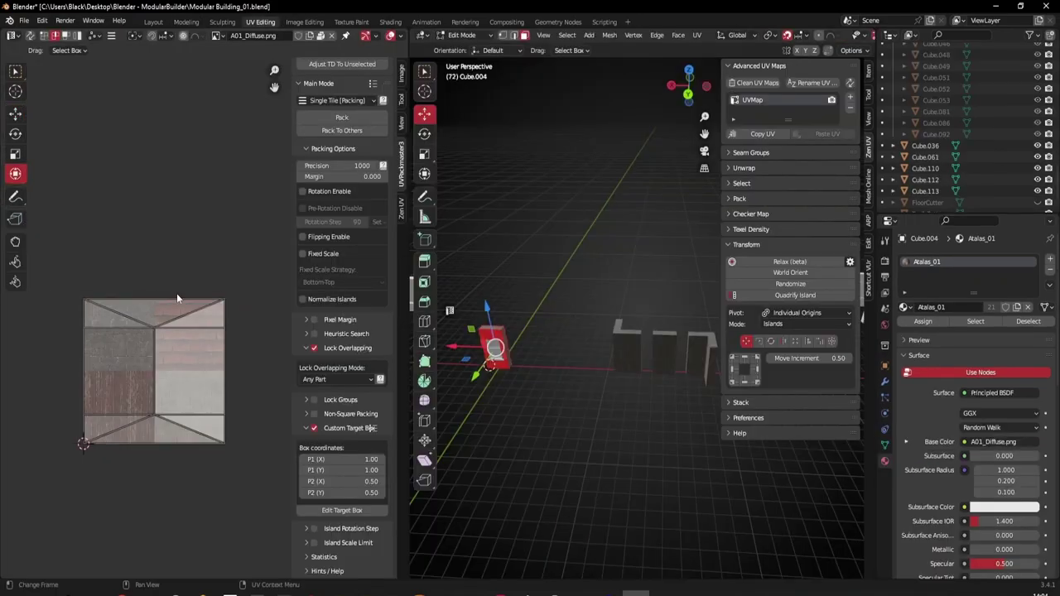
Select all UVs, fill the islands, and pack them into the custom target box over the roof-tile quadrant of the atlas.
key("a")
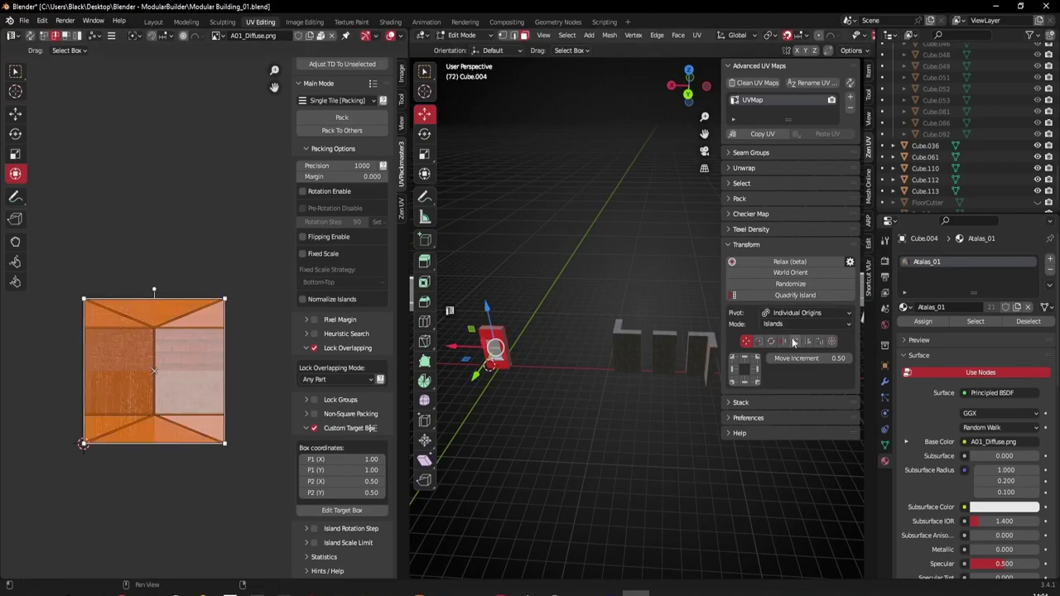
left_click(793, 341)
left_click(824, 362)
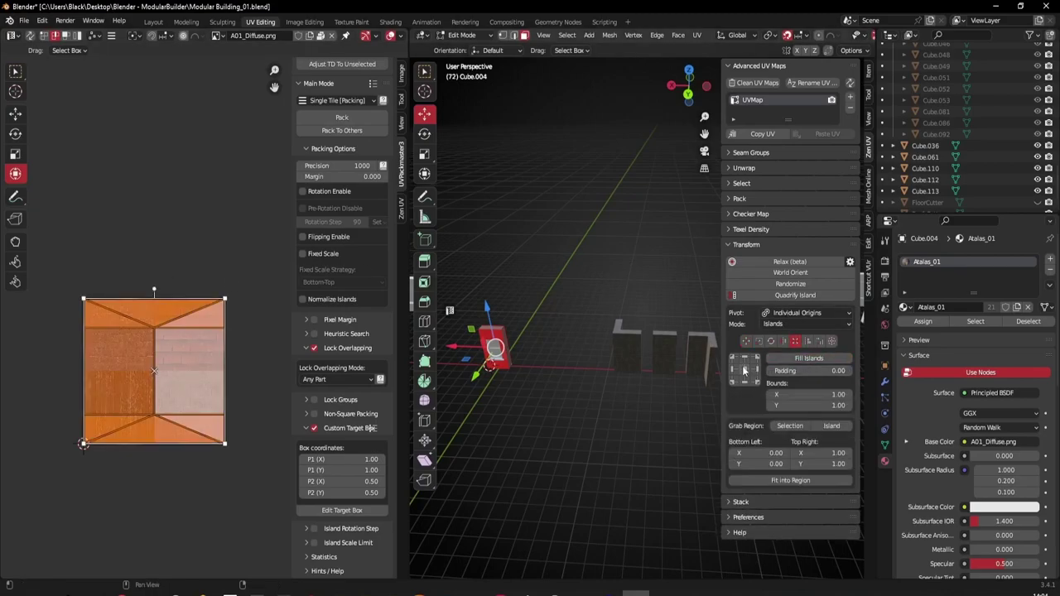
left_click(342, 116)
scroll(195, 385, "up", 2)
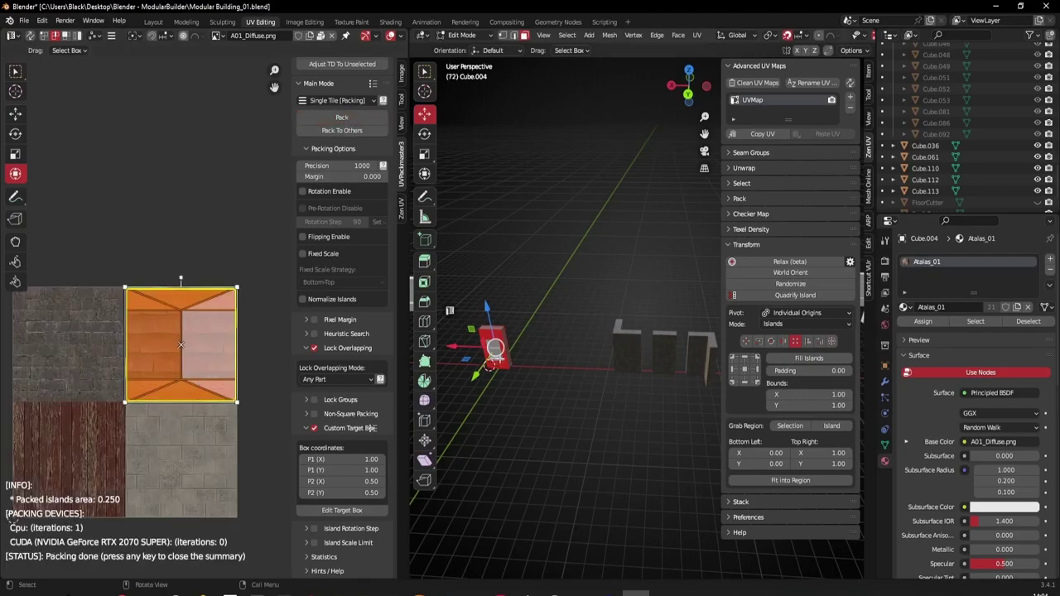
Rotate the UVs of the three upper sill-side wall faces 90° clockwise.
scroll(510, 344, "up", 2)
middle_click_drag(572, 335, 601, 327, "shift")
key("KP_Decimal")
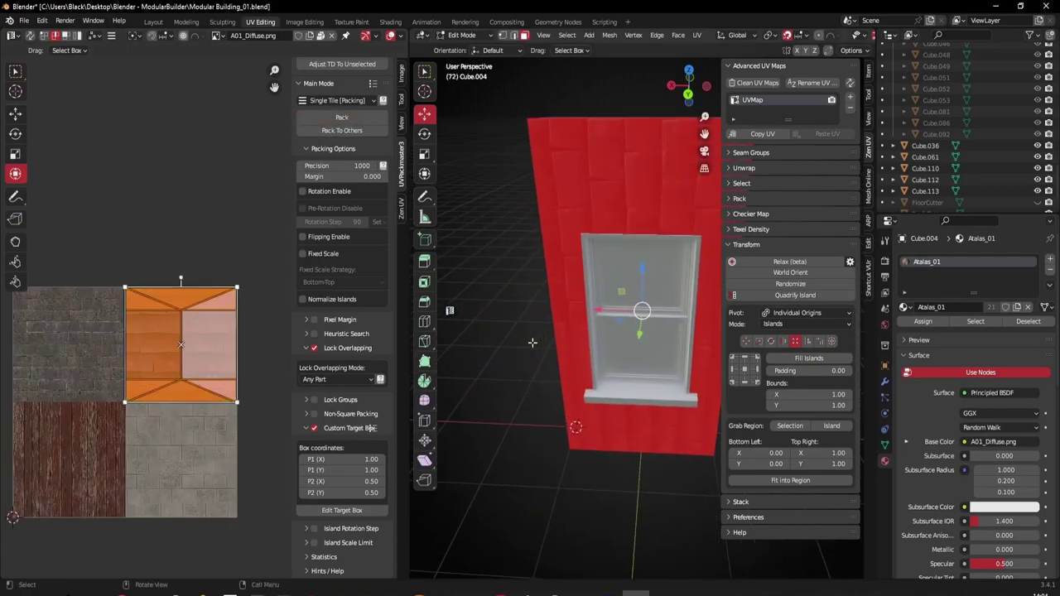
middle_click_drag(494, 268, 457, 272)
key("alt+a")
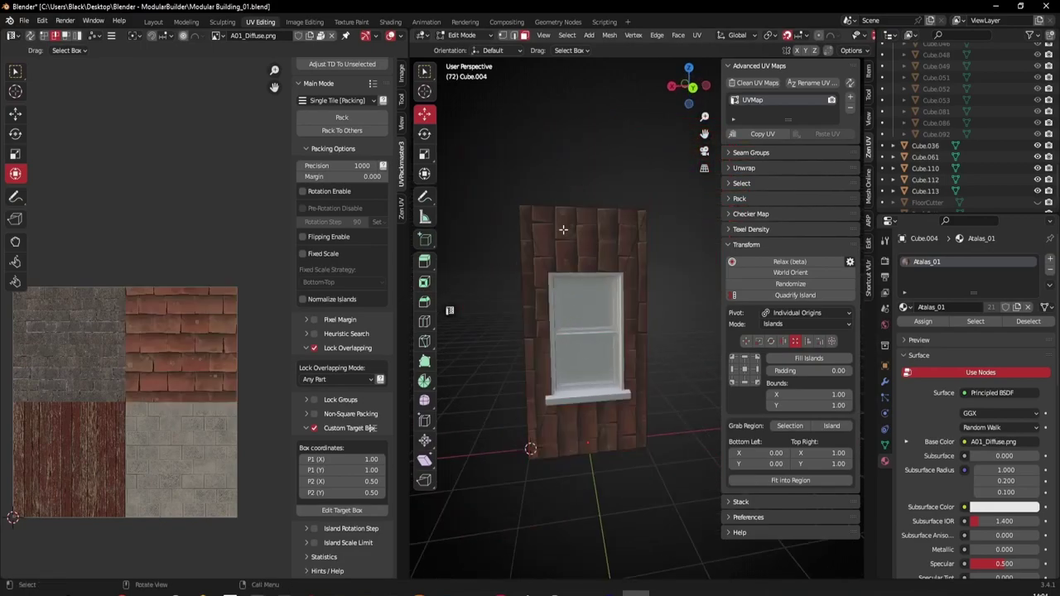
key("l")
left_click(583, 250)
left_click(539, 280, "shift")
middle_click_drag(628, 292, 743, 348)
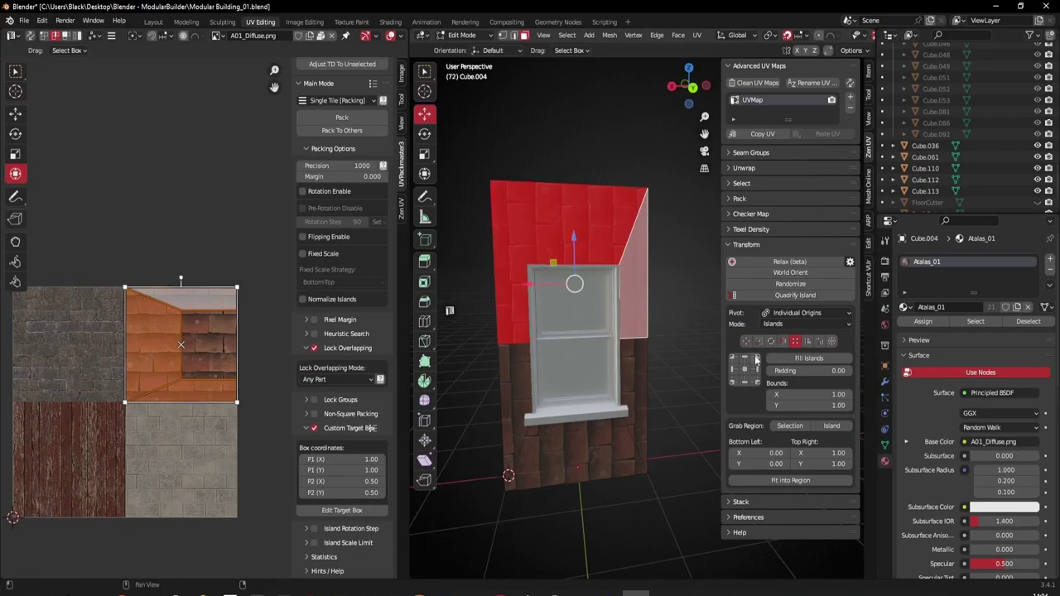
left_click(770, 341)
left_click(755, 359)
Rotate the UVs of the three lower sill-side wall faces 90° counterclockwise.
middle_click_drag(662, 388, 643, 395)
left_click(619, 437)
left_click(632, 399, "shift")
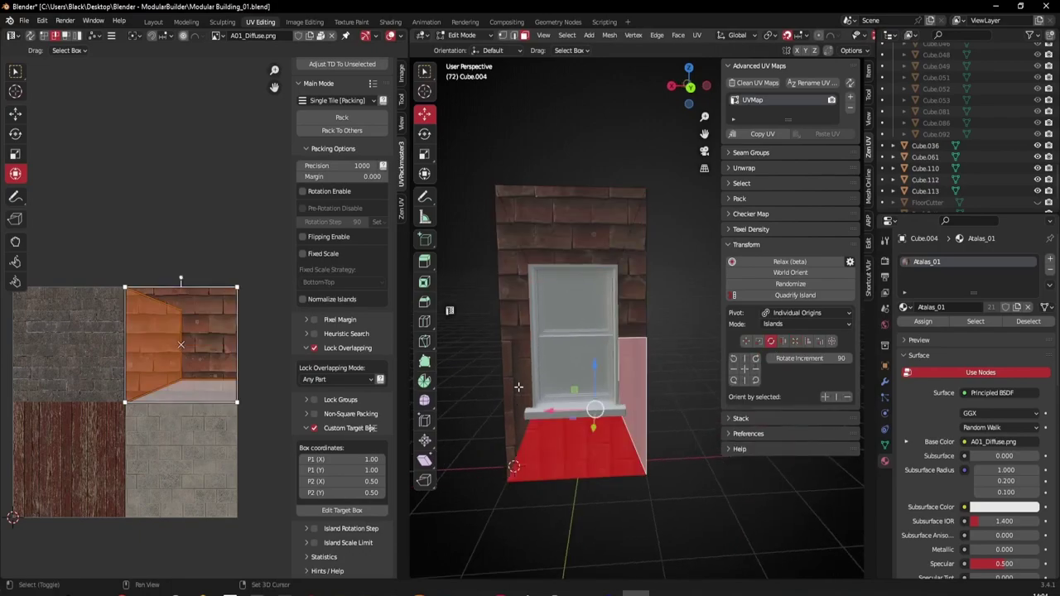
left_click(518, 388, "shift")
left_click(735, 359)
Rotate the UVs of the three upper wall faces opposite the sill clockwise in 90° increments so the tile rows run upright.
scroll(610, 409, "down", 2)
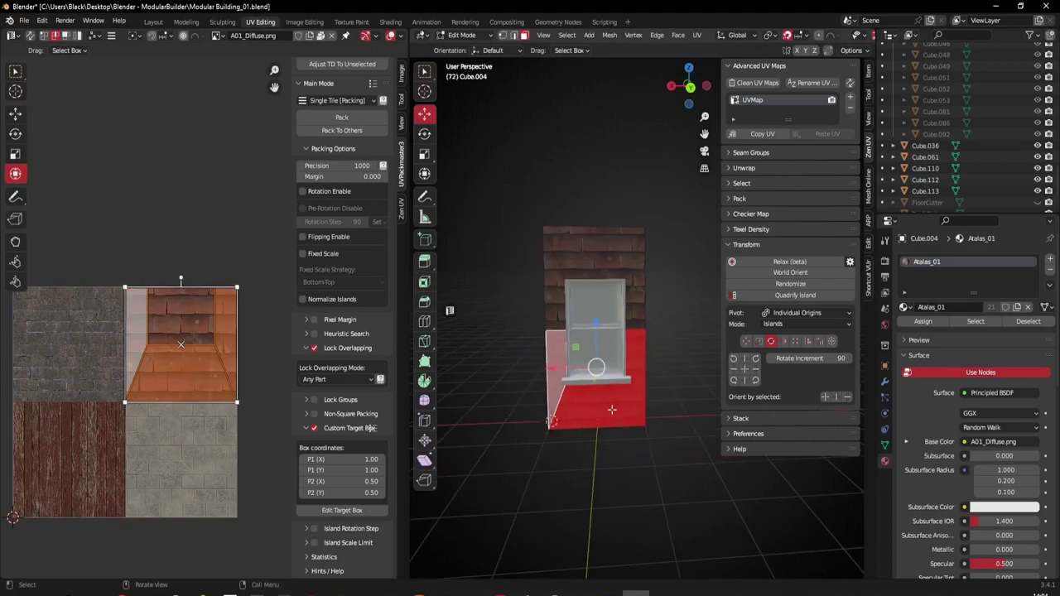
middle_click_drag(610, 409, 811, 406)
middle_click_drag(571, 364, 597, 316)
left_click(575, 302)
left_click(611, 275, "shift")
left_click(653, 287, "shift")
left_click(756, 358)
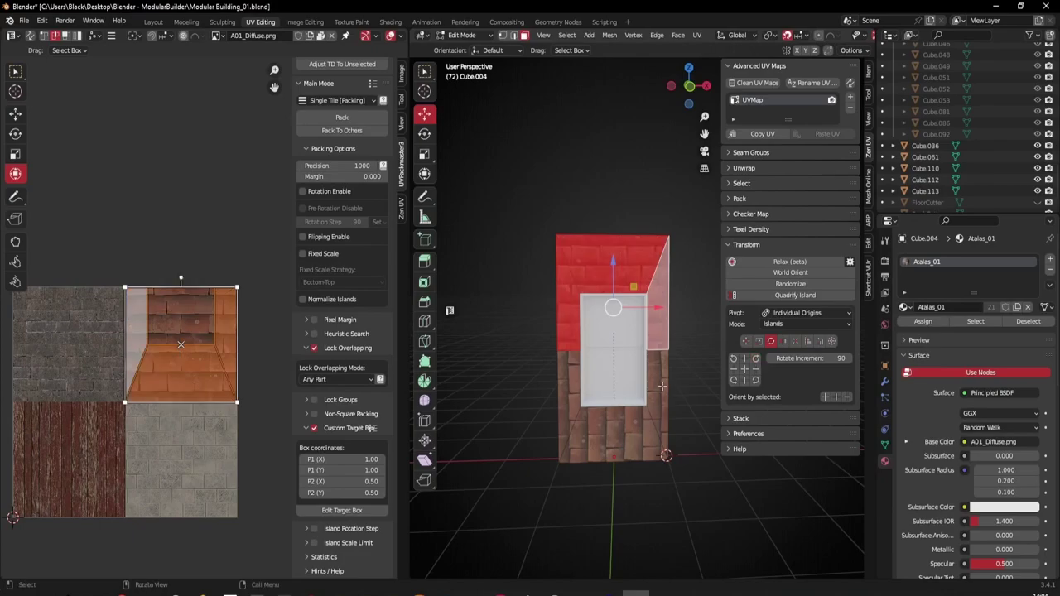
left_click(755, 360)
left_click(755, 360)
Rotate the UVs of the three lower wall faces opposite the sill counterclockwise in 90° increments to match the upper half.
scroll(671, 406, "up", 1)
left_click(654, 425)
left_click(606, 457, "shift")
left_click(559, 413, "shift")
left_click(736, 362)
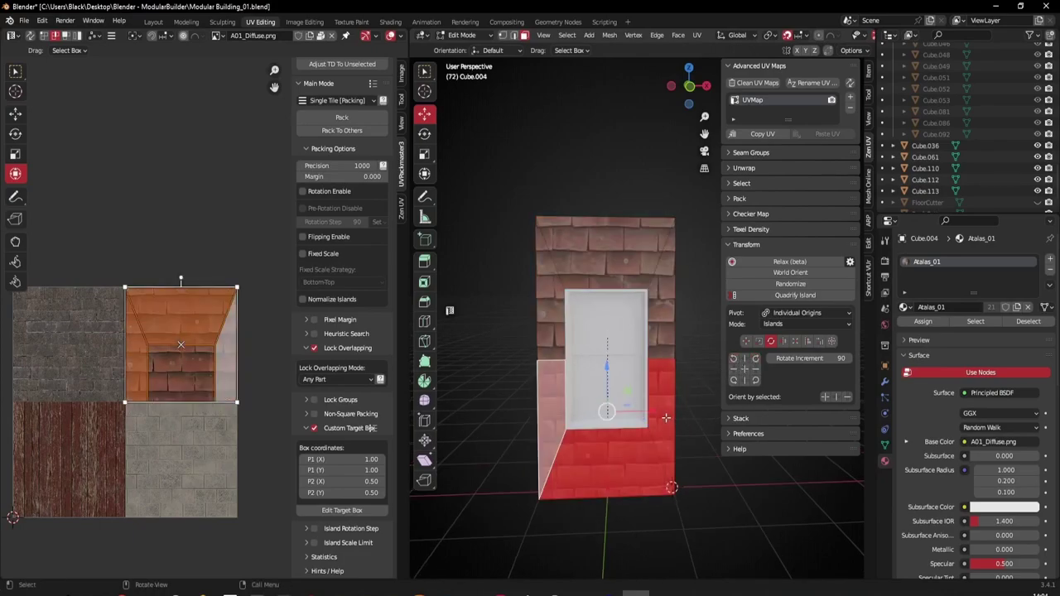
left_click(736, 362)
left_click(736, 362)
Select all twelve faces around the window on both wall sides and shift their UVs by 0.50 onto the dark brick quadrant.
scroll(641, 460, "down", 2)
left_click(660, 471)
middle_click_drag(646, 431, 633, 336)
left_click(607, 274)
left_click(571, 293, "shift")
left_click(654, 298, "shift")
left_click(645, 374, "shift")
left_click(614, 427, "shift")
left_click(570, 372, "shift")
middle_click_drag(571, 372, 698, 428)
left_click(550, 353, "shift")
left_click(587, 320, "shift")
left_click(621, 349, "shift")
left_click(619, 415, "shift")
left_click(596, 460, "shift")
left_click(550, 416, "shift")
left_click(748, 341)
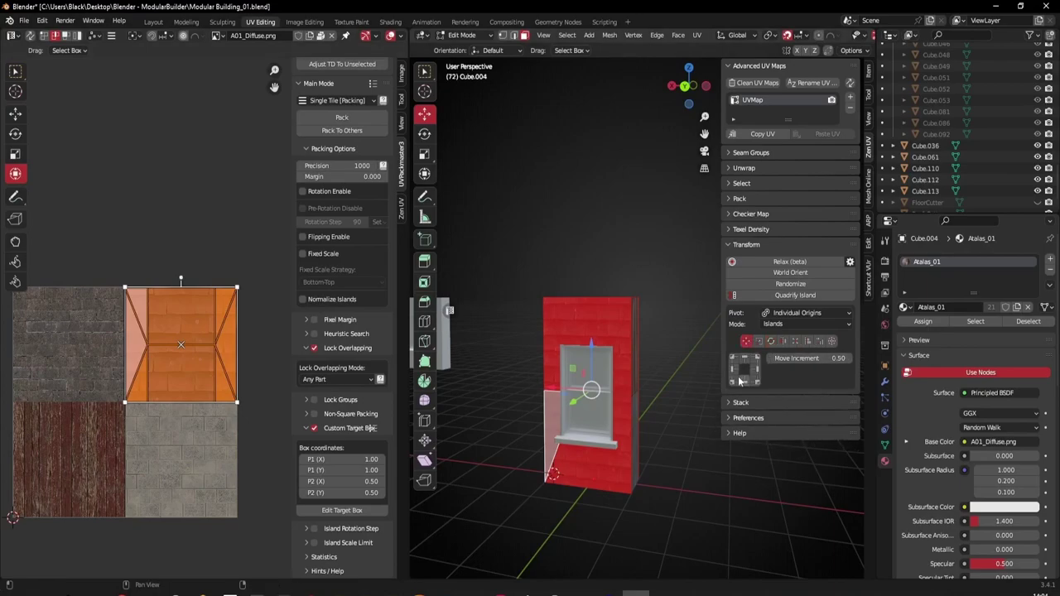
left_click(735, 372)
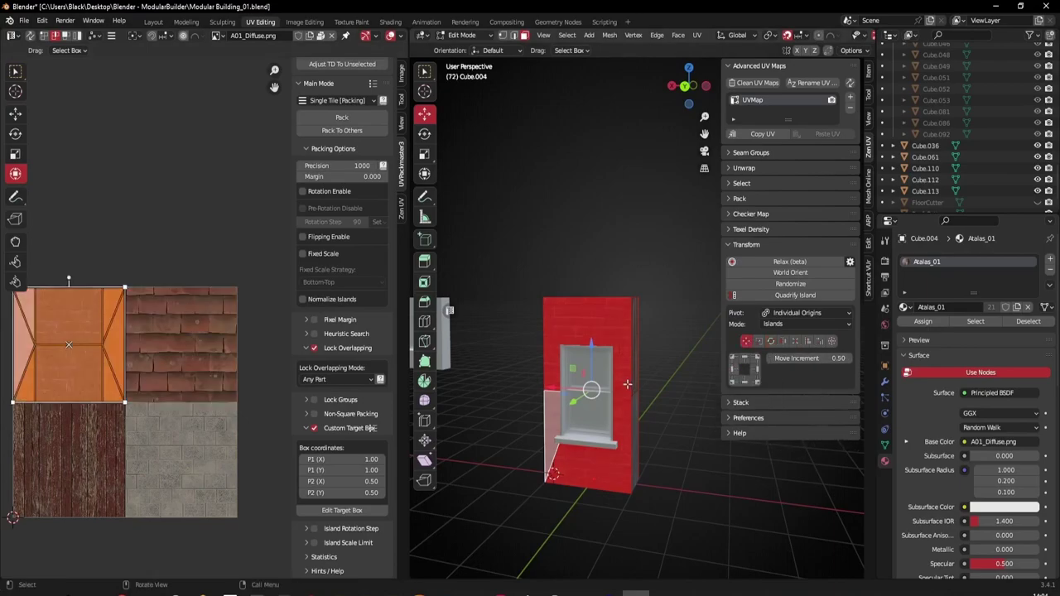
Clear the selection and unwrap the upper half of one narrow side of the wall.
left_click(662, 234)
middle_click_drag(638, 393, 736, 362)
left_click(579, 364)
middle_click_drag(578, 364, 635, 338)
key("u")
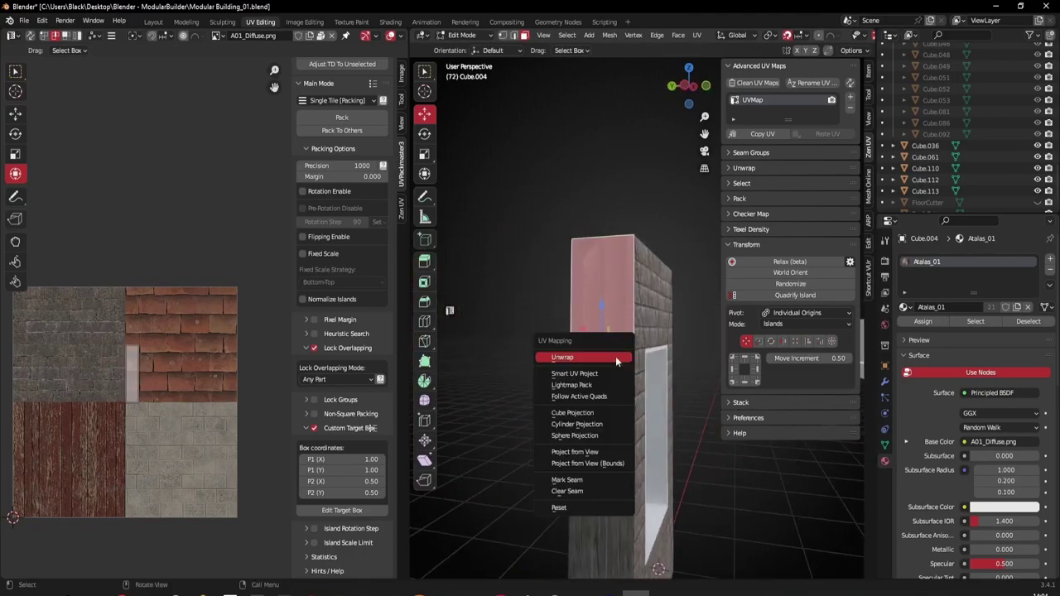
left_click(577, 358)
Unwrap each of the five remaining outer edge faces of the wall individually, including the top and bottom.
scroll(577, 359, "down", 3)
middle_click_drag(577, 358, 614, 398)
left_click(627, 317)
key("u")
left_click(630, 317)
middle_click_drag(629, 317, 563, 283)
left_click(651, 342)
key("u")
left_click(646, 343)
middle_click_drag(646, 344, 614, 393)
left_click(652, 410)
key("u")
left_click(653, 410)
left_click(663, 383)
key("u")
left_click(642, 387)
left_click(616, 418)
key("u")
left_click(598, 417)
Select all six outer edge faces and pack their UV islands into the custom target box over the roof-tile quadrant.
scroll(612, 391, "up", 2)
left_click(590, 351)
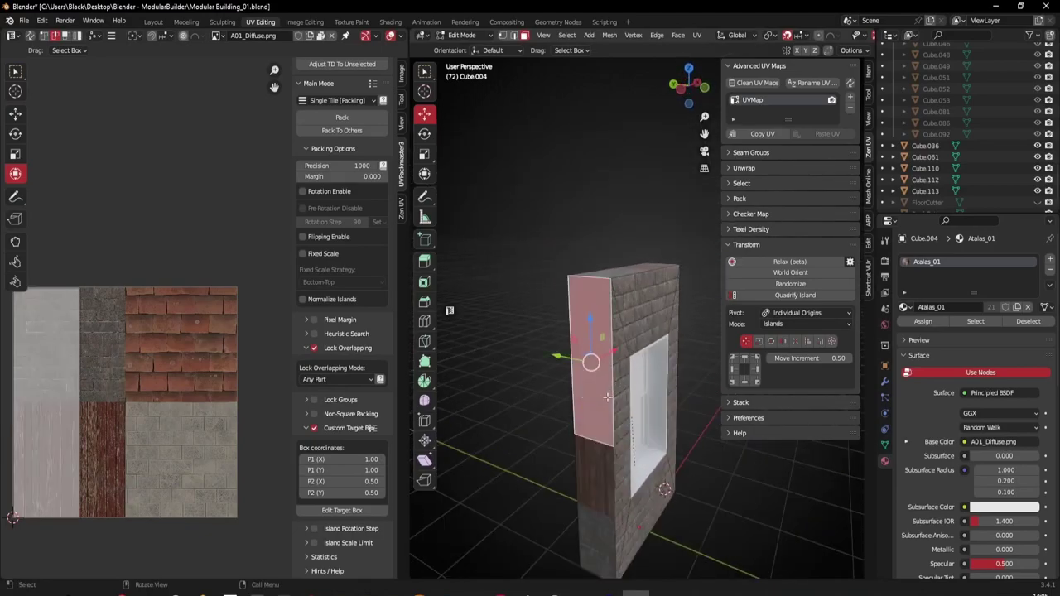
left_click(598, 504, "shift")
left_click(642, 270, "shift")
middle_click_drag(639, 347, 483, 369)
left_click(677, 363, "shift")
middle_click_drag(677, 363, 666, 308)
left_click(682, 453, "shift")
middle_click_drag(682, 454, 666, 384)
middle_click_drag(654, 342, 632, 457)
scroll(680, 437, "down", 3)
left_click(631, 458, "shift")
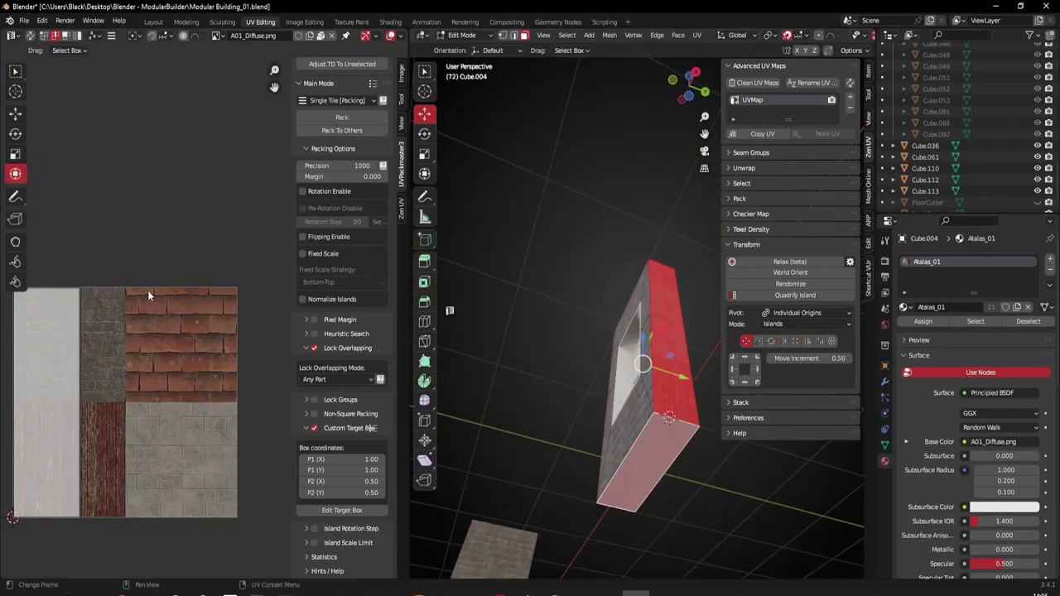
key("a")
middle_click_drag(133, 291, 149, 245)
left_click(327, 120)
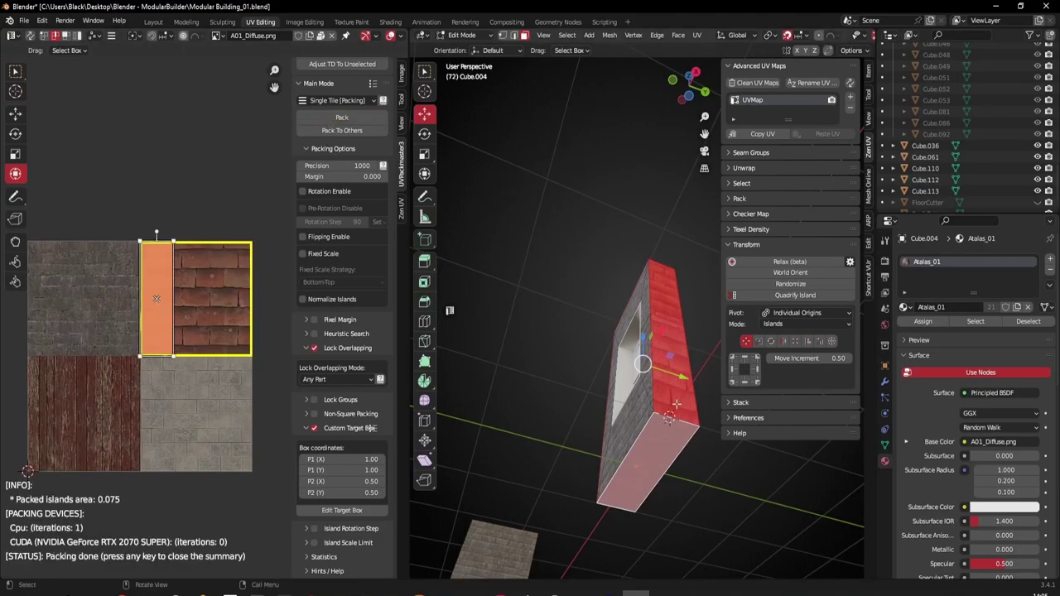
Rotate the UV islands of the wall's top and bottom edge faces 90° clockwise and repack them.
middle_click_drag(653, 453, 653, 453)
middle_click_drag(650, 310, 633, 377)
left_click(629, 204)
middle_click_drag(629, 204, 626, 249)
left_click(641, 282)
left_click(640, 498, "shift")
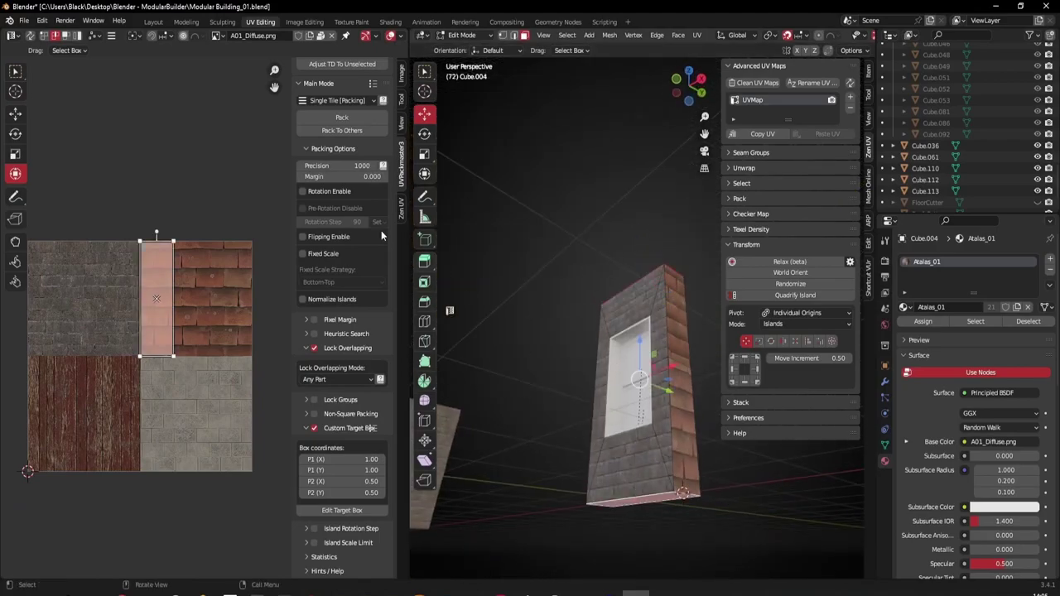
left_click(770, 342)
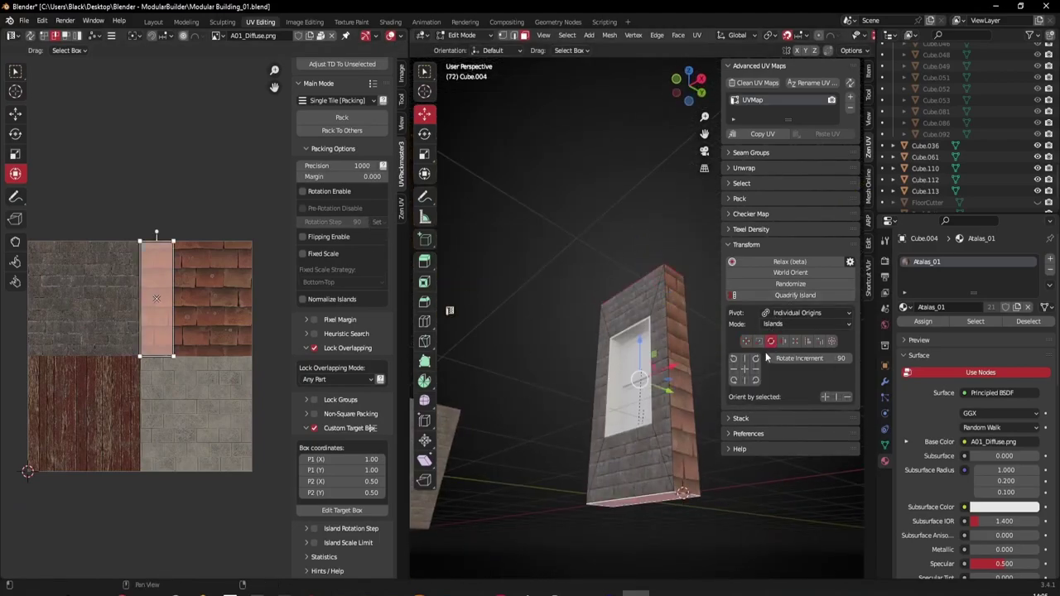
left_click(755, 360)
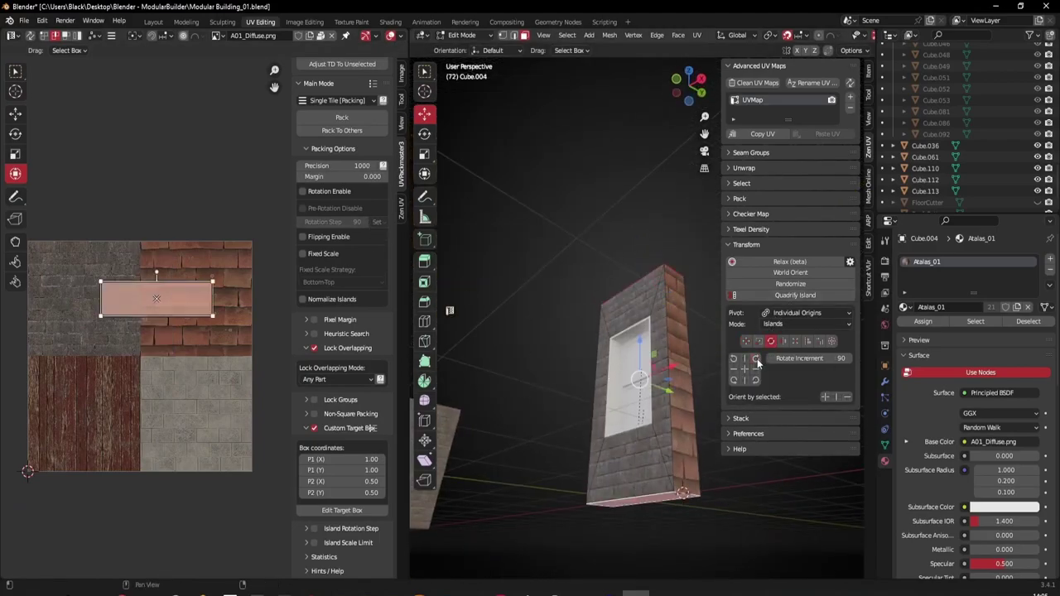
left_click(348, 116)
Rotate the UV island of the upper narrow side face by 180° in two clockwise turns.
middle_click_drag(710, 457, 648, 412)
scroll(614, 346, "up", 2)
left_click(607, 341)
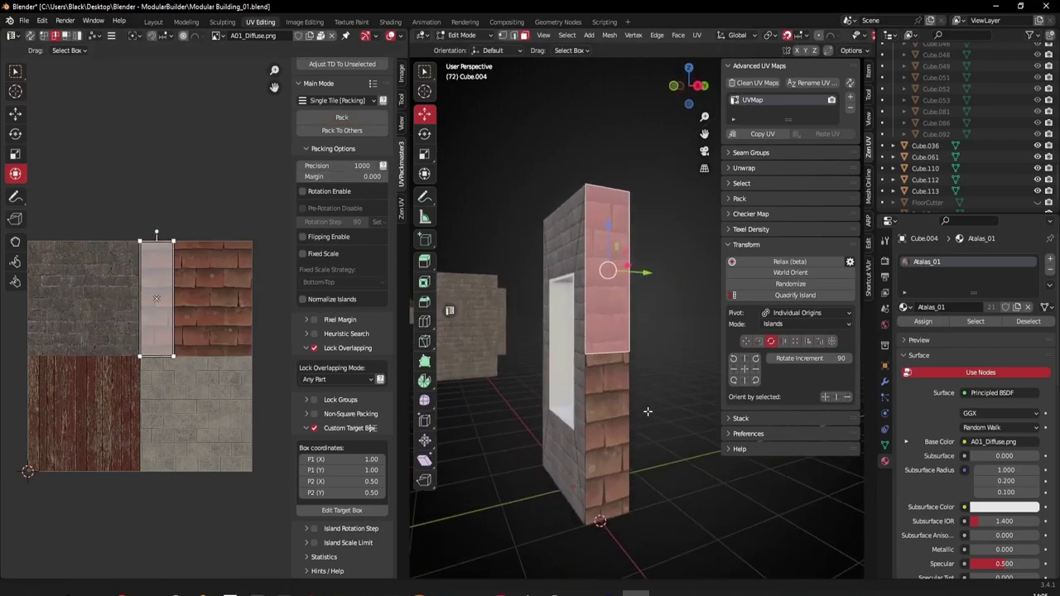
left_click(756, 359)
left_click(756, 358)
Rotate the UVs of both face halves on the wall's other narrow side by 180° and clear the selection.
middle_click_drag(711, 363, 621, 350)
middle_click_drag(696, 341, 619, 303)
left_click(618, 308)
left_click(617, 389, "shift")
left_click(758, 359)
left_click(758, 359)
scroll(657, 354, "down", 3)
middle_click_drag(655, 355, 485, 323)
middle_click_drag(566, 321, 788, 373)
middle_click_drag(531, 339, 598, 197)
left_click(604, 216)
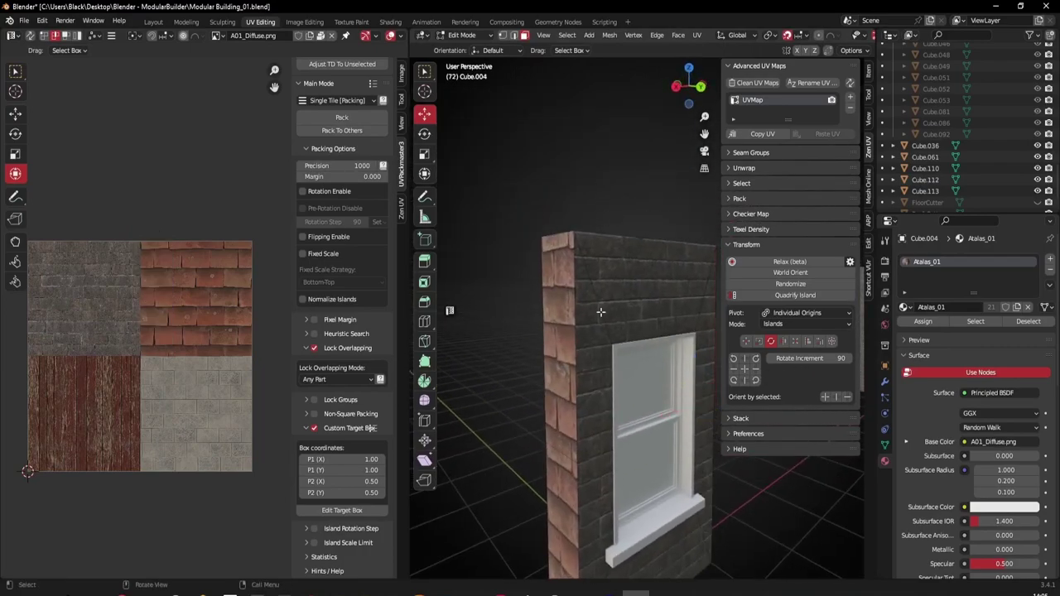
Select both halves of the wall's narrow side face and add Constrain to Image Bounds to the Quick Favorites.
left_click(584, 324)
middle_click_drag(590, 335, 648, 367)
middle_click_drag(136, 301, 190, 287, "shift")
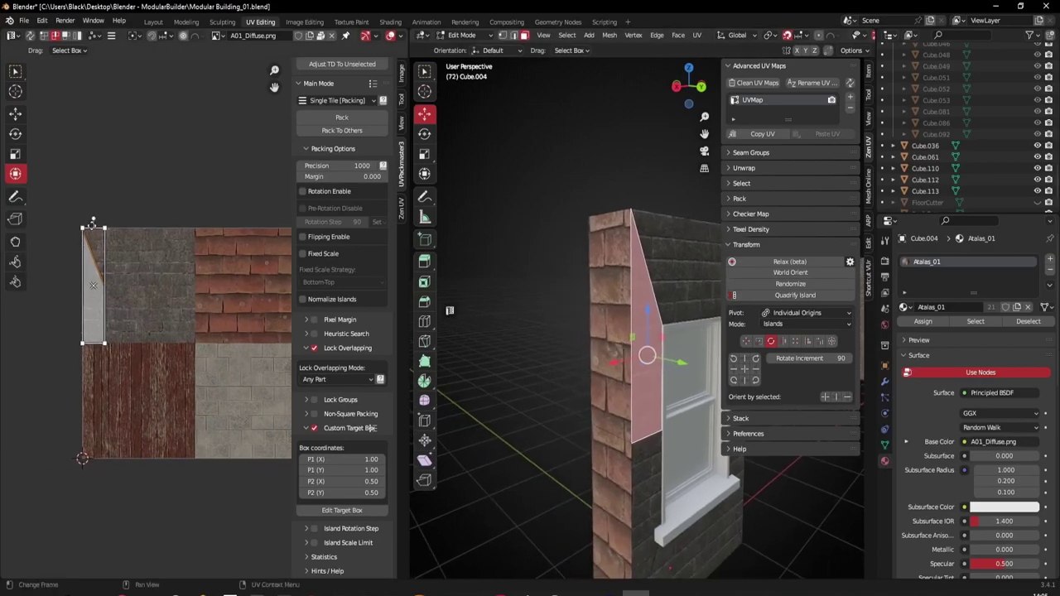
left_click(615, 318)
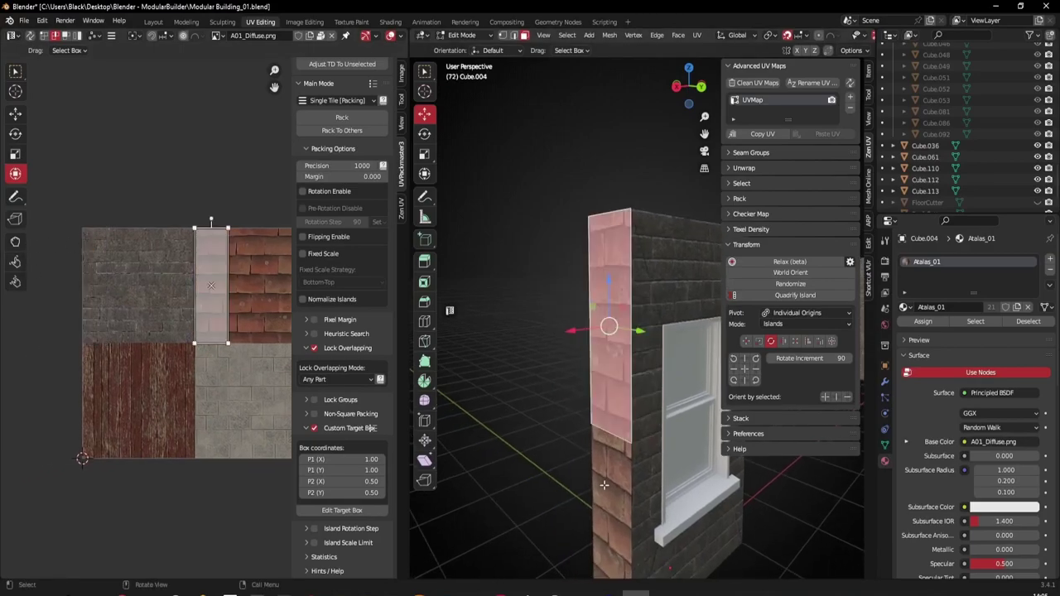
middle_click_drag(252, 263, 193, 271)
scroll(203, 305, "up", 1)
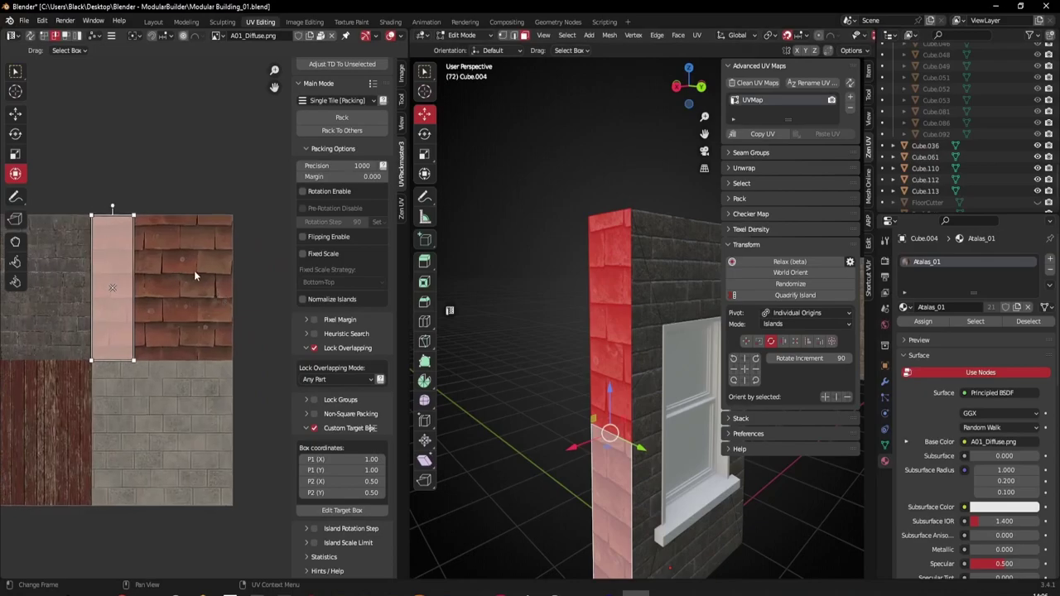
left_click(111, 36)
mouse_move(145, 83)
right_click(232, 126)
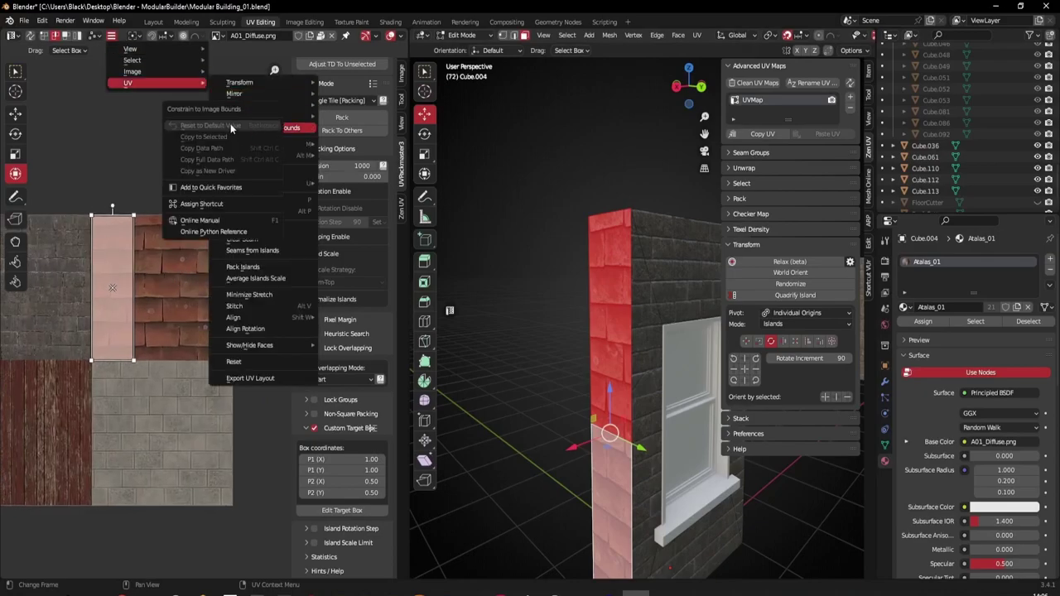
left_click(200, 188)
Enable Constrain to Image Bounds and slide the side-face UV islands along X to the outer edge of the roof-tile quadrant.
key("q")
left_click(73, 141)
key("g")
key("x")
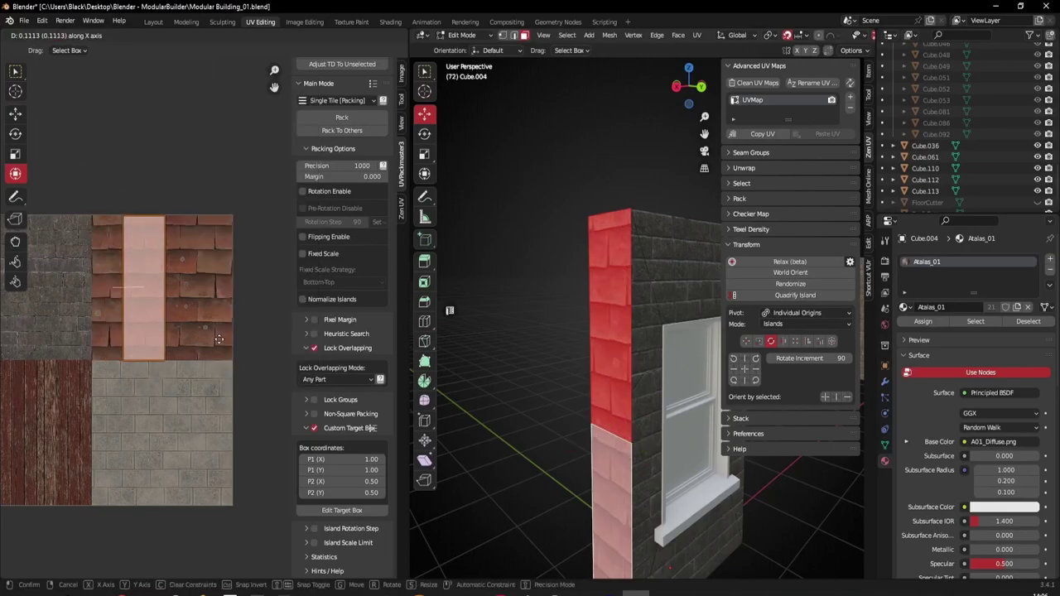
left_click(333, 348)
middle_click_drag(648, 408, 632, 406)
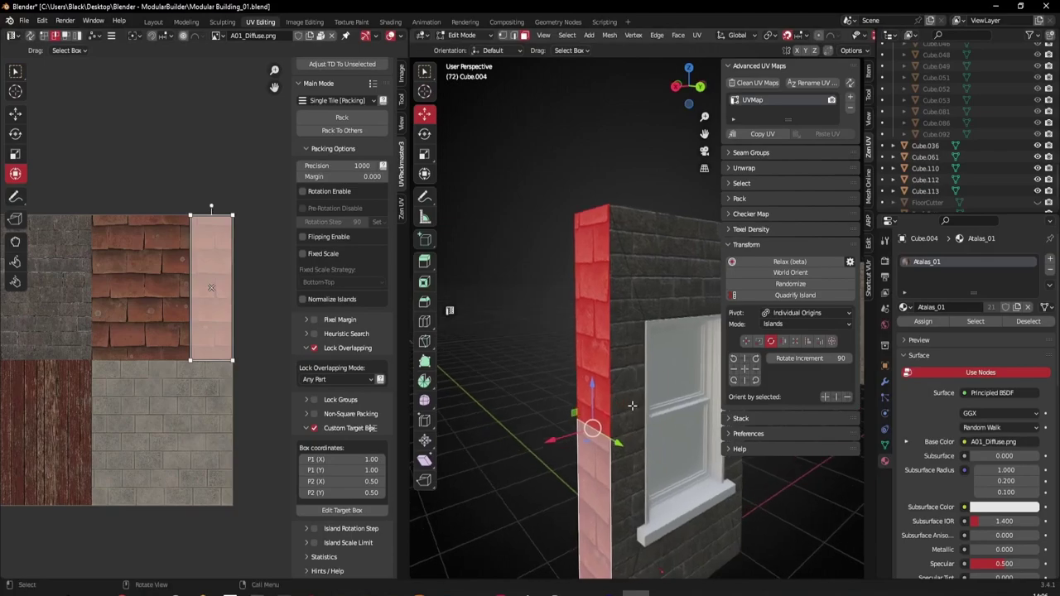
Shift the side-face UV islands by a 0.50 increment onto the dark brick quadrant and clear the selection.
scroll(176, 287, "down", 1)
middle_click_drag(159, 278, 191, 276)
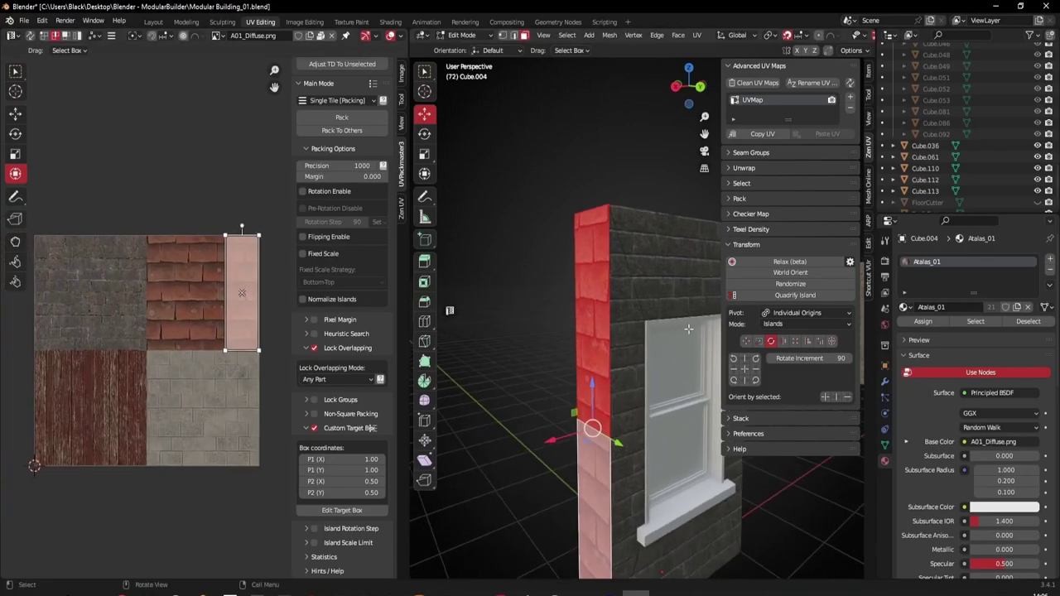
left_click(745, 342)
left_click(732, 375)
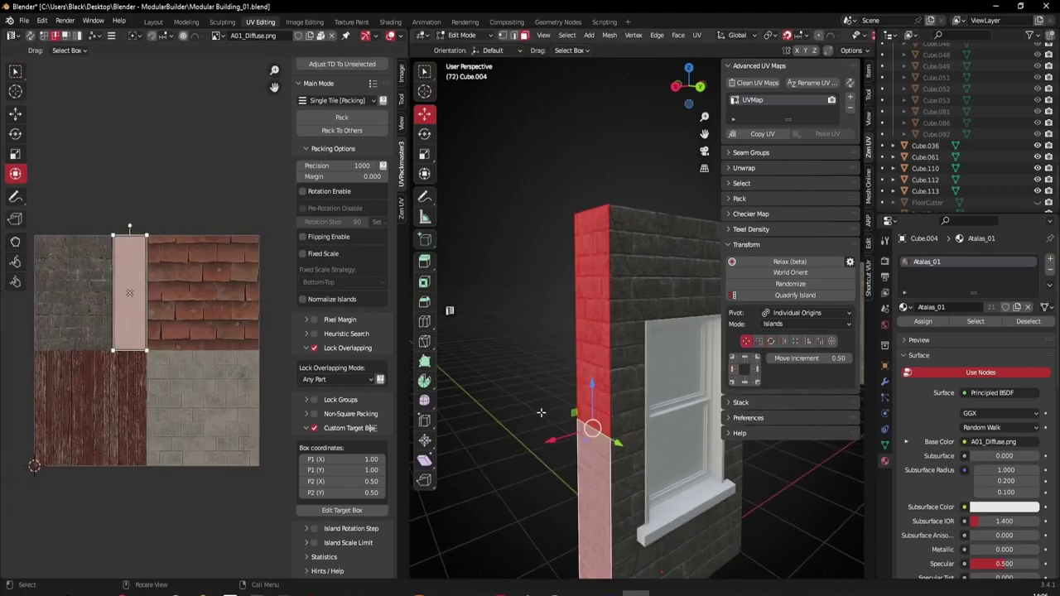
left_click(524, 262)
Select both face halves on the wall's opposite narrow side and shift their UV islands by 0.50 onto the dark brick quadrant.
middle_click_drag(598, 364, 657, 389)
scroll(629, 372, "up", 3)
middle_click_drag(637, 337, 598, 287)
scroll(621, 372, "down", 1)
scroll(615, 362, "down", 4)
scroll(599, 287, "up", 1)
left_click(599, 286)
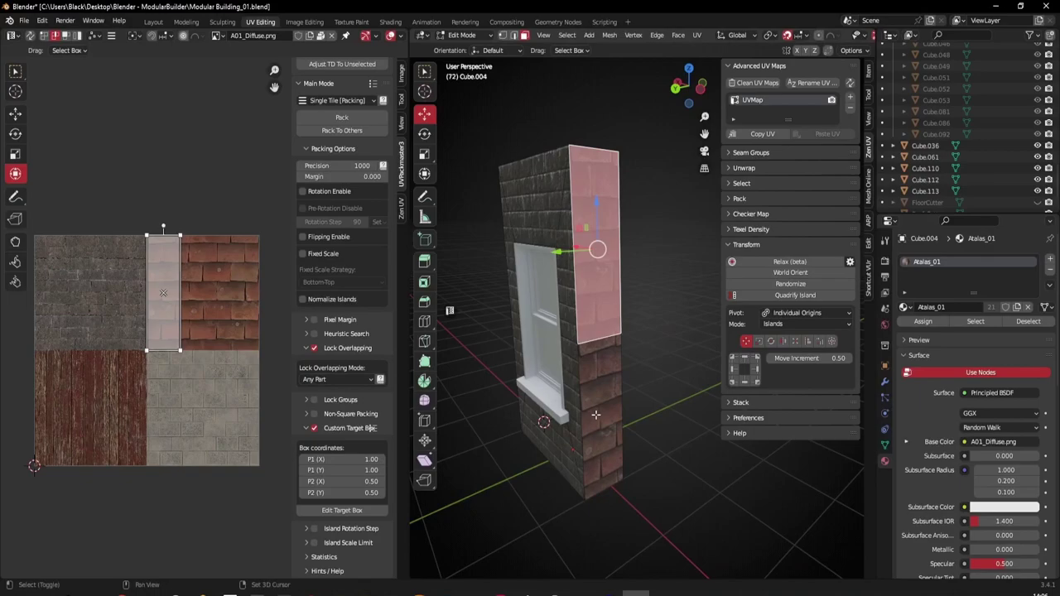
left_click(598, 419, "shift")
middle_click_drag(153, 359, 195, 362)
scroll(199, 356, "up", 1)
left_click(733, 374)
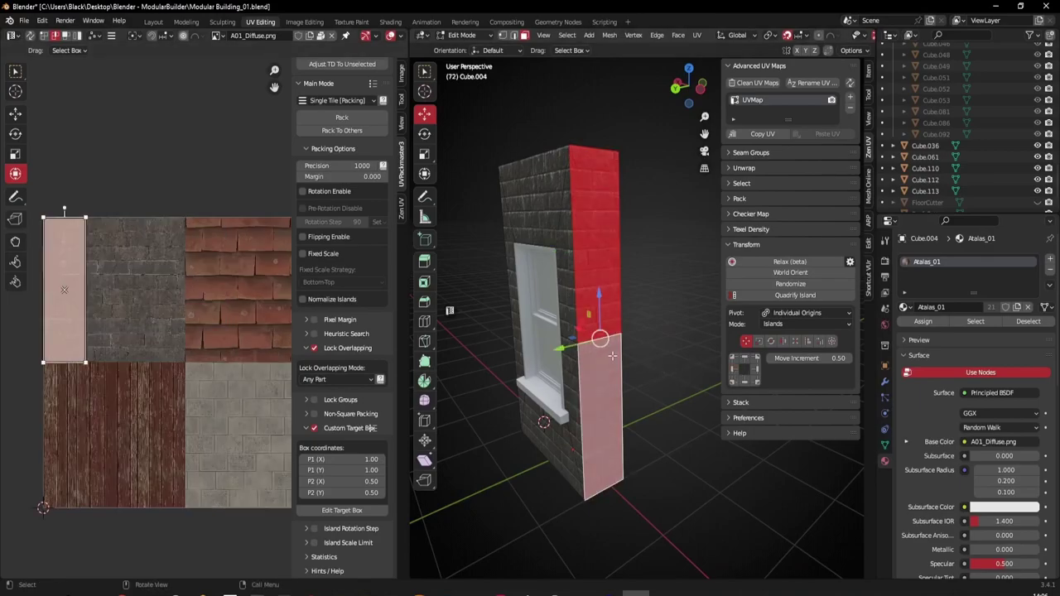
left_click(647, 373)
Select the wall's top edge face, shift its UV island by 0.50 onto the dark brick quadrant, and deselect everything.
middle_click_drag(647, 372, 613, 359)
scroll(607, 374, "up", 4)
scroll(608, 419, "down", 5)
middle_click_drag(608, 419, 565, 420)
left_click(568, 333)
mouse_move(568, 332)
middle_mouse_down()
mouse_move(675, 365)
mouse_move(579, 360)
mouse_move(617, 374)
mouse_move(611, 307)
mouse_move(601, 337)
mouse_move(573, 338)
middle_mouse_up()
scroll(605, 307, "up", 3)
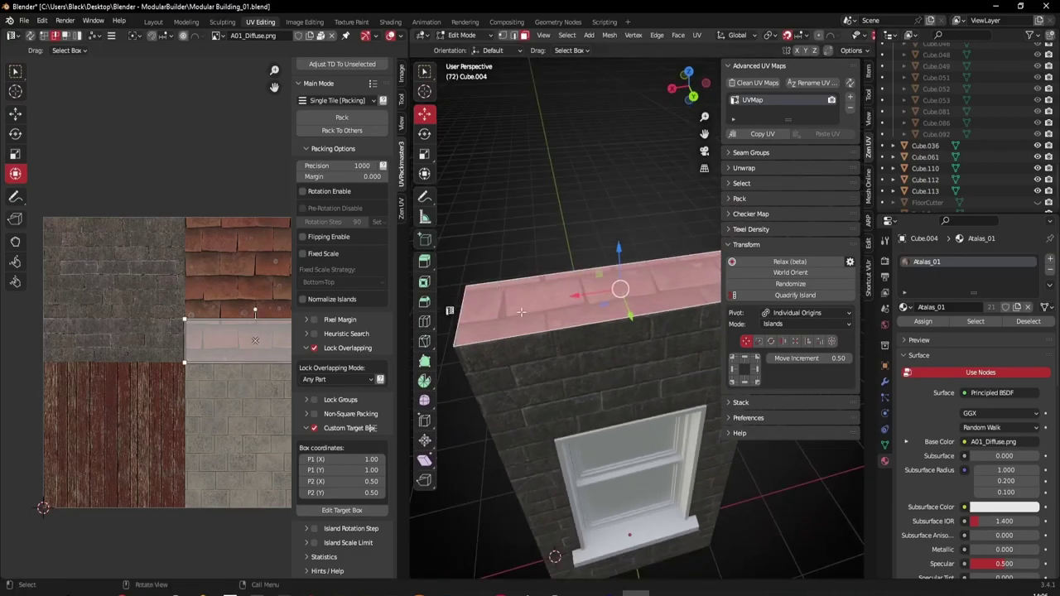
middle_click_drag(240, 338, 193, 326)
middle_click_drag(575, 371, 569, 318)
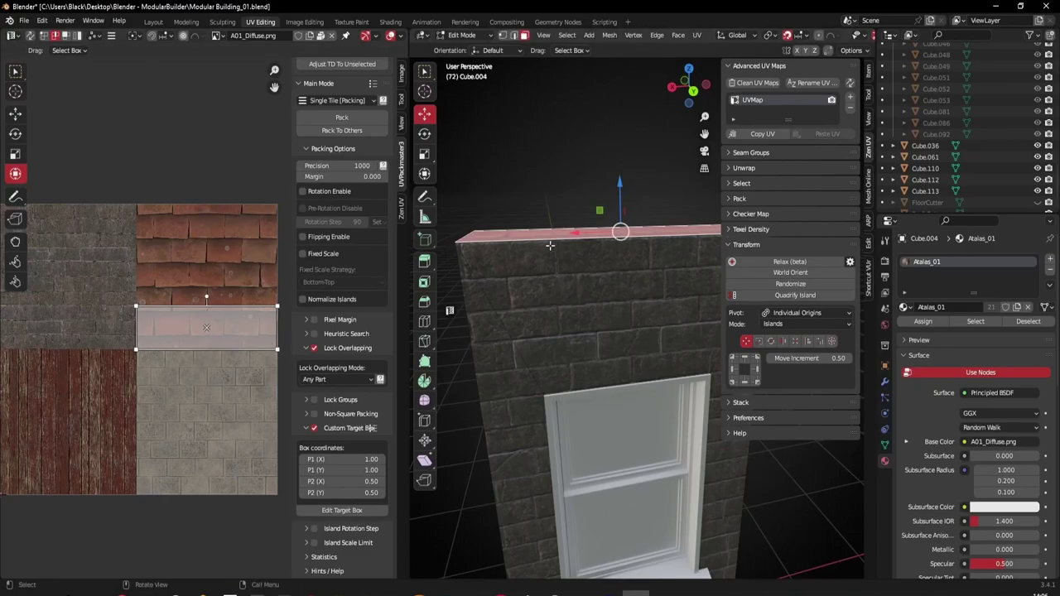
scroll(556, 259, "down", 3)
middle_click_drag(110, 311, 145, 309)
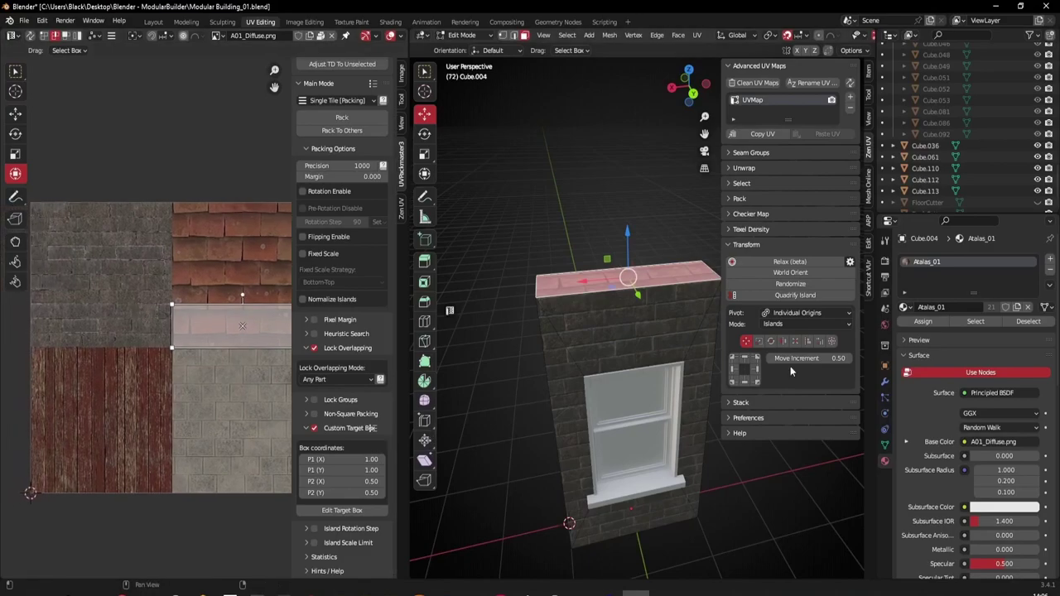
left_click(733, 372)
middle_click_drag(664, 286, 629, 333)
key("alt+a")
scroll(634, 337, "up", 2)
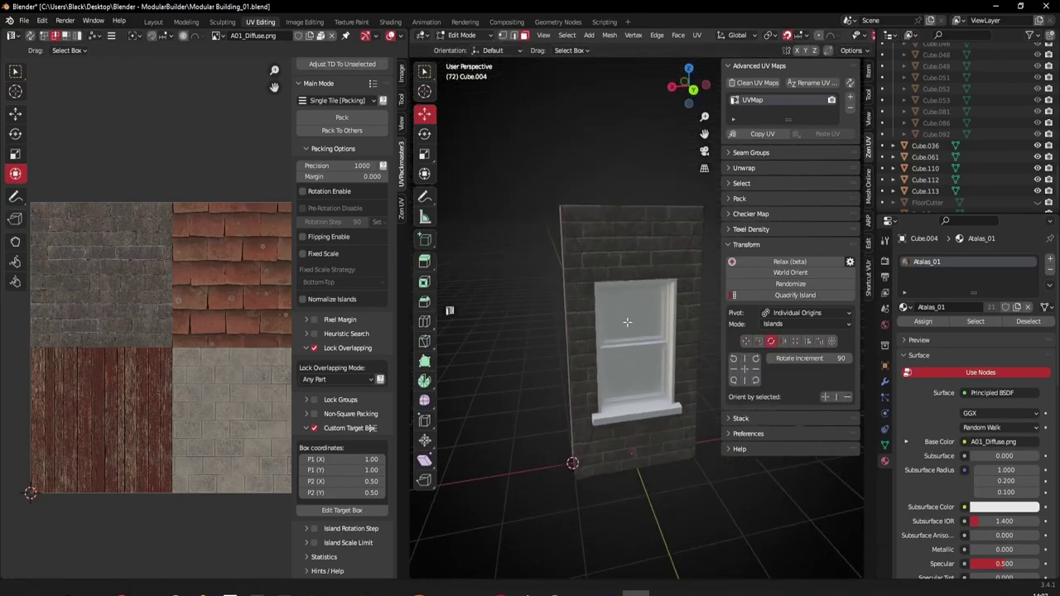
Select the wall's bottom edge face and shift its UV island by 0.50 onto the dark brick quadrant.
middle_click_drag(626, 324, 610, 232)
scroll(610, 374, "up", 4)
left_click(612, 379)
middle_click_drag(653, 405, 637, 424)
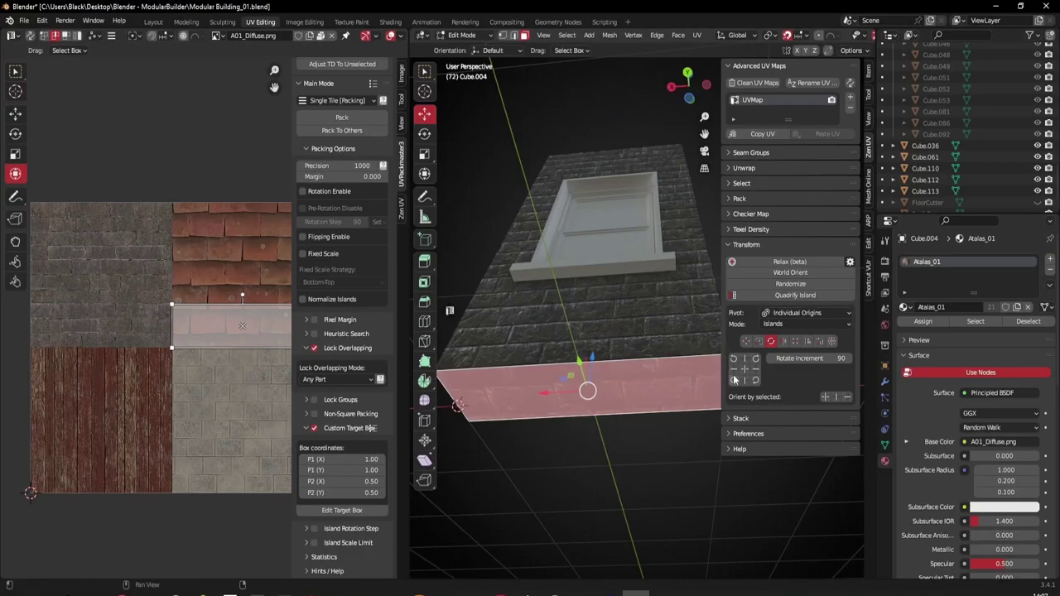
left_click(746, 341)
left_click(733, 370)
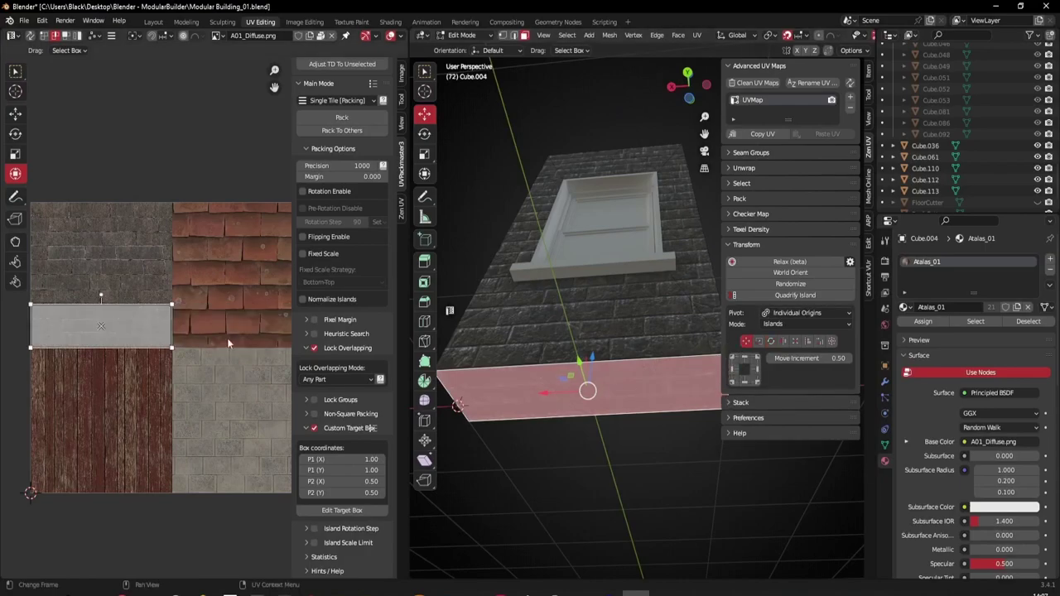
Move the bottom face's UV island 0.35 along Y to the upper edge of the brick quadrant and clear the selection.
middle_click_drag(580, 345, 602, 389)
left_click(622, 483)
middle_click_drag(622, 472, 509, 377)
middle_click_drag(610, 380, 643, 391)
scroll(644, 391, "up", 1)
left_click(628, 431)
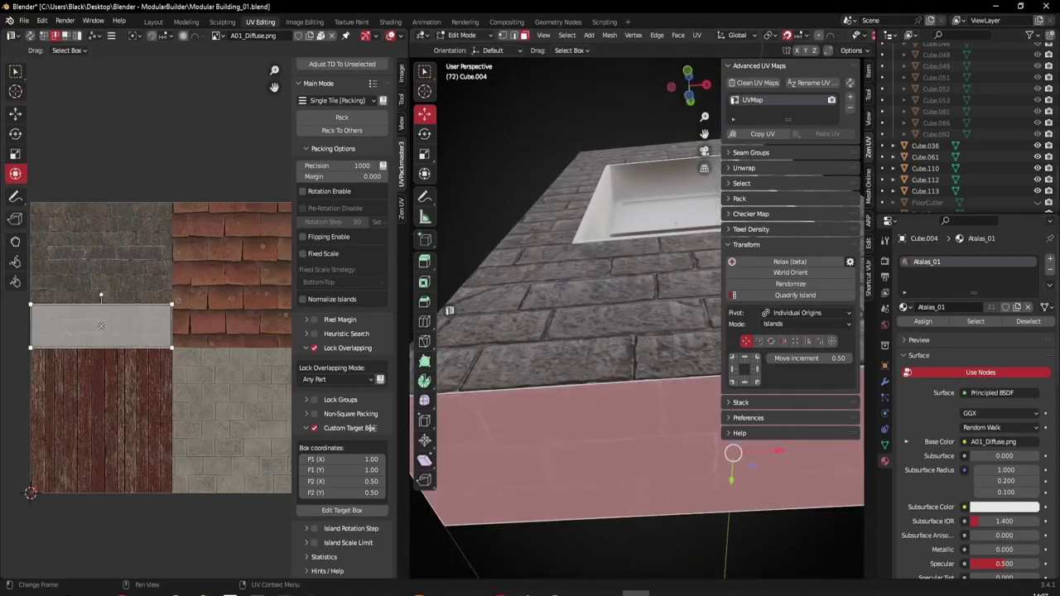
key("g")
key("y")
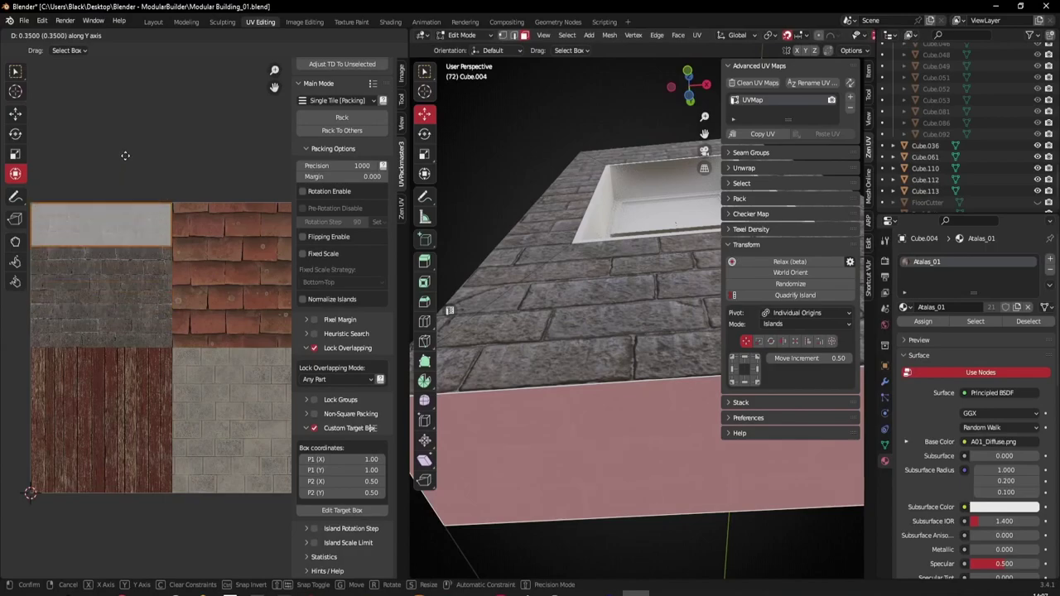
left_click(125, 155)
middle_click_drag(539, 376, 562, 394)
left_click(650, 517)
Examine the wall's brick texture from several angles in Object Mode, both isolated and together with its window parts.
middle_click_drag(618, 461, 676, 464)
middle_click_drag(621, 416, 654, 422)
scroll(626, 364, "down", 3)
mouse_move(626, 364)
middle_mouse_down()
mouse_move(588, 356)
mouse_move(606, 350)
mouse_move(613, 366)
middle_mouse_up()
scroll(614, 367, "up", 2)
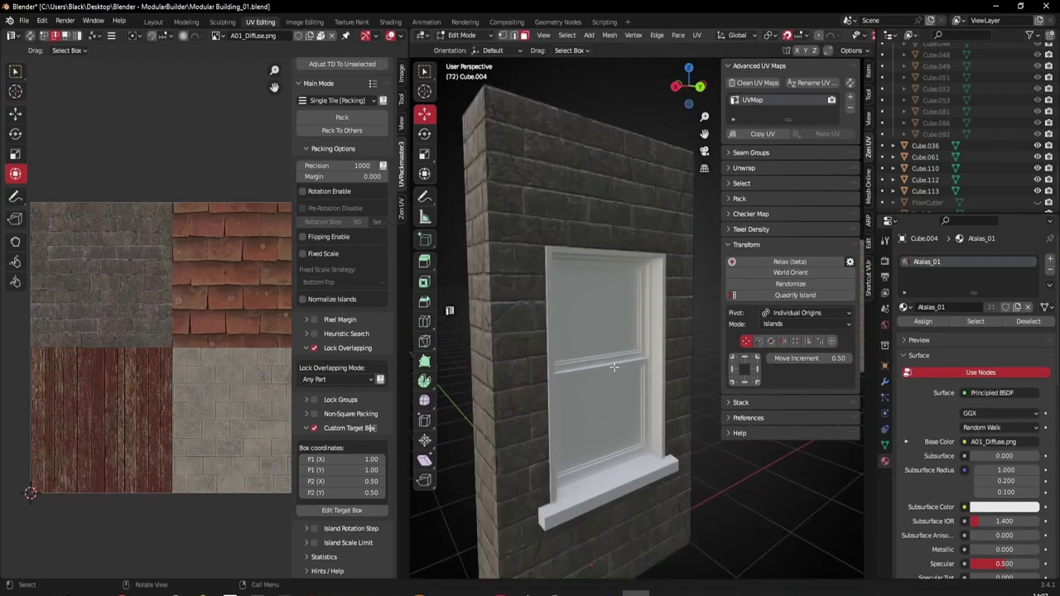
key("Tab")
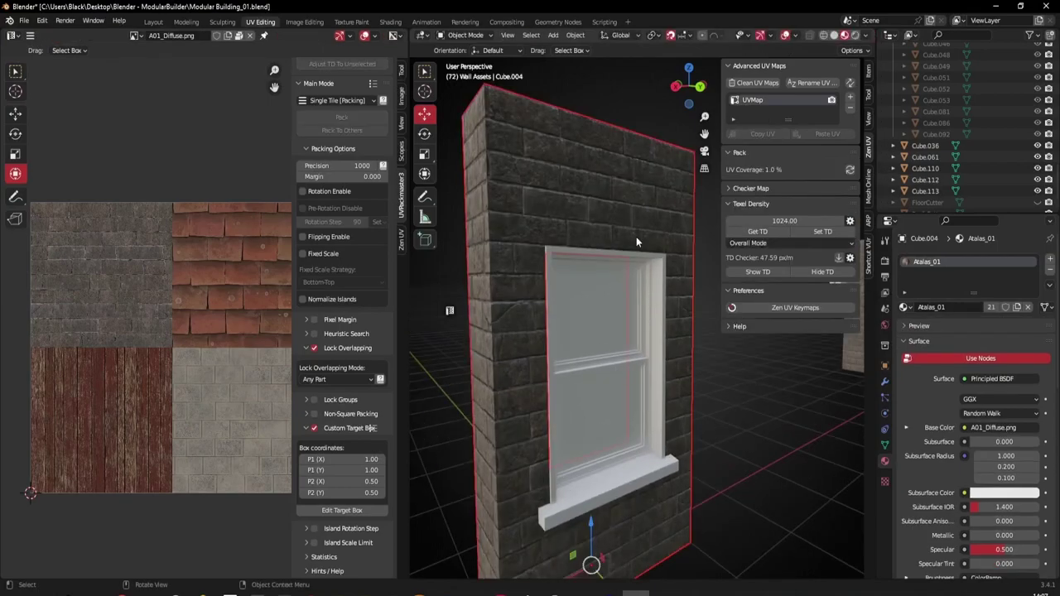
key("KP_Divide")
middle_click_drag(653, 342, 623, 353)
key("KP_Divide")
scroll(683, 381, "up", 3)
left_click(668, 383)
scroll(658, 393, "down", 4)
middle_click_drag(641, 408, 599, 416)
Isolate the wall in Edit Mode, delete the faces lining its window opening, and return to the full scene.
left_click(607, 212)
key("Tab")
middle_click_drag(630, 379, 644, 352)
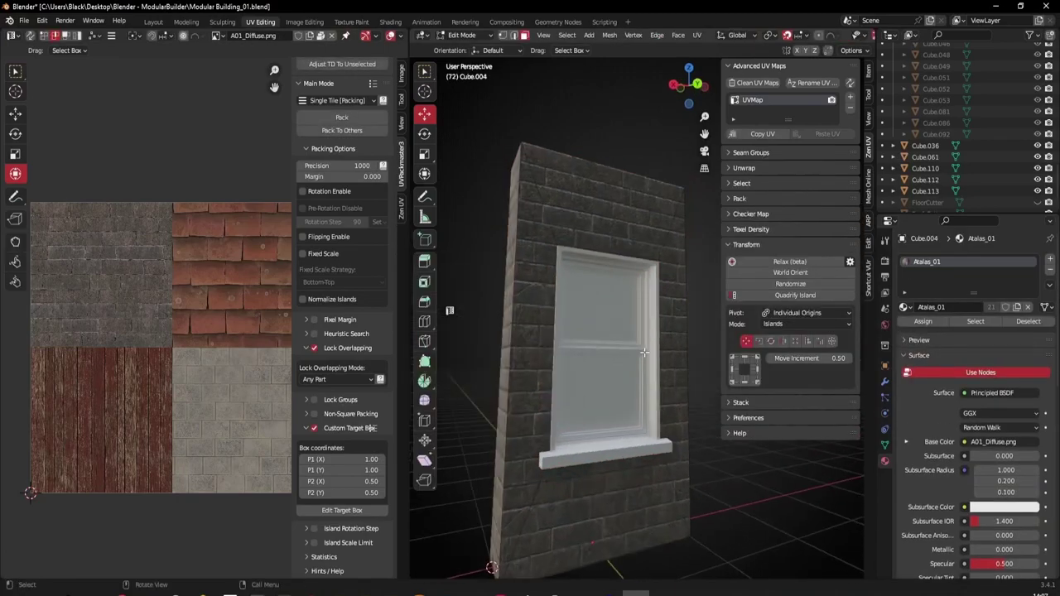
key("KP_Divide")
left_click(651, 231)
left_click(684, 282, "shift")
middle_click_drag(686, 290, 664, 333)
left_click(687, 348, "shift")
left_click(662, 395, "shift")
key("ctrl+z")
left_click(658, 386, "shift")
middle_click_drag(658, 384, 603, 353)
left_click(600, 340, "shift")
left_click(609, 280, "shift")
key("x")
left_click(566, 366)
scroll(604, 353, "up", 1)
key("Tab")
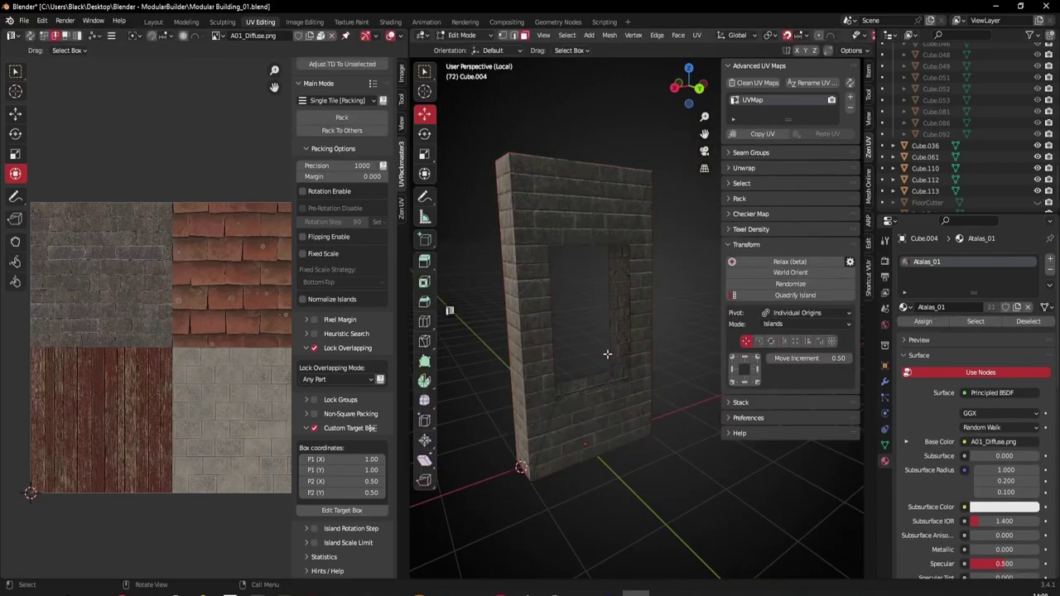
key("KP_Divide")
middle_click_drag(584, 282, 601, 340)
Assign the existing Glass material to the lower and upper window panes.
key("Tab")
left_click(602, 318)
key("Tab")
key("Tab")
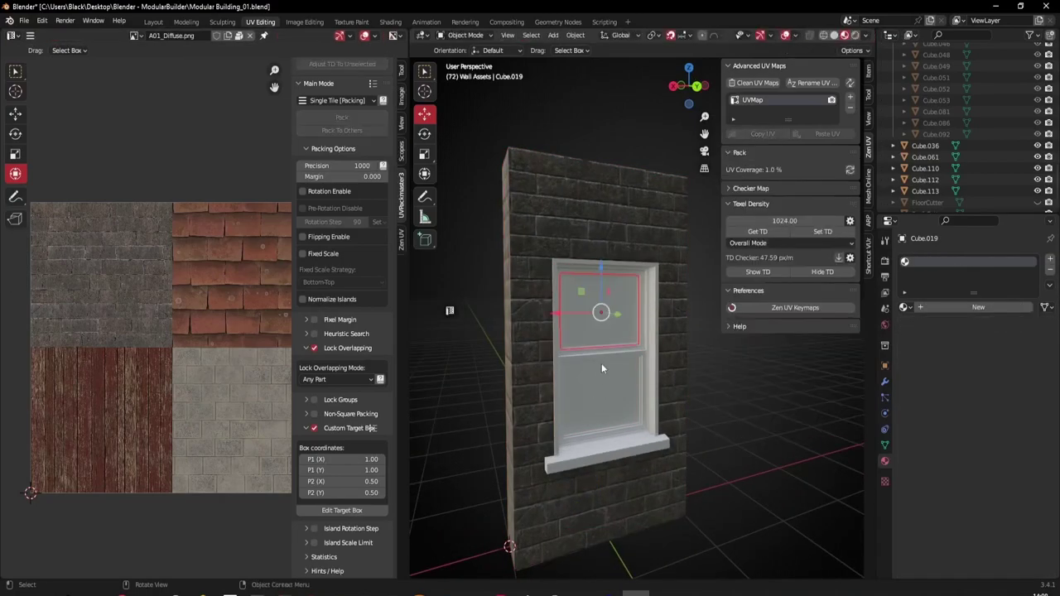
left_click(583, 406)
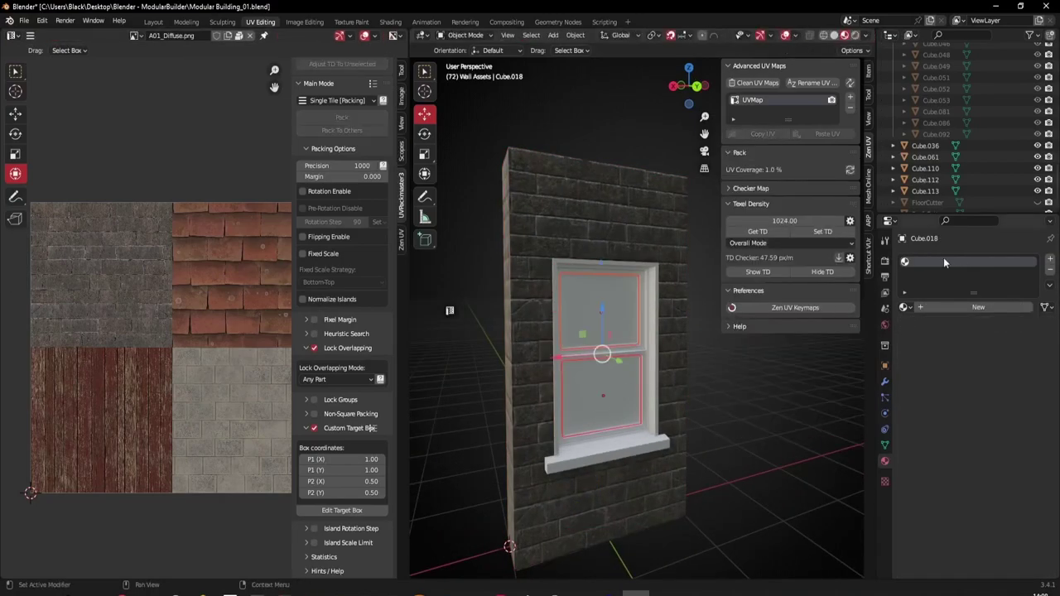
left_click(905, 307)
left_click(920, 343)
left_click(616, 321)
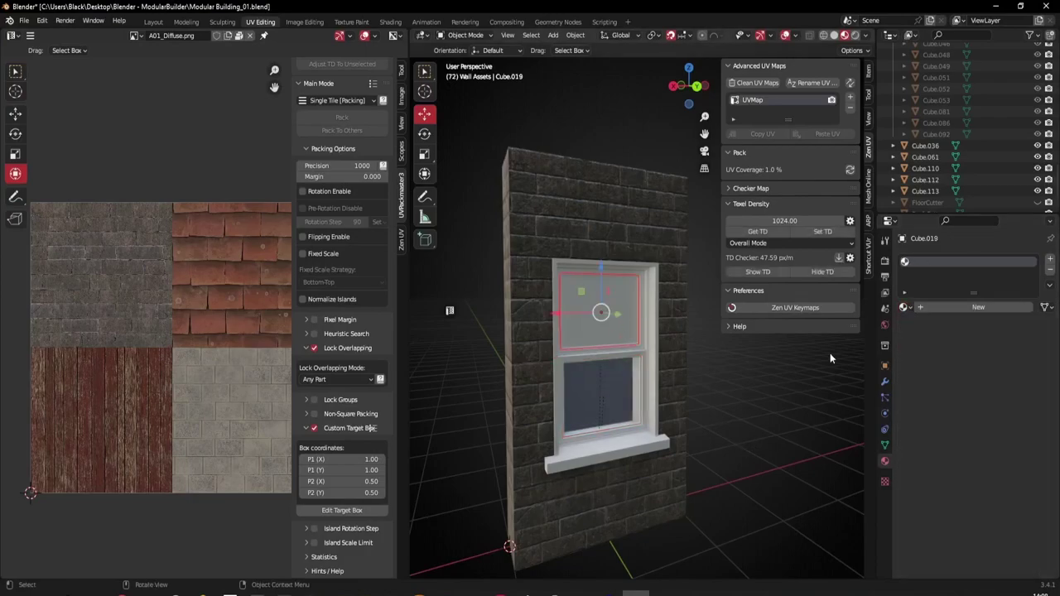
left_click(908, 307)
left_click(922, 346)
Examine the glazed window, its frame parts and the surrounding brick wall up close.
scroll(608, 360, "up", 5)
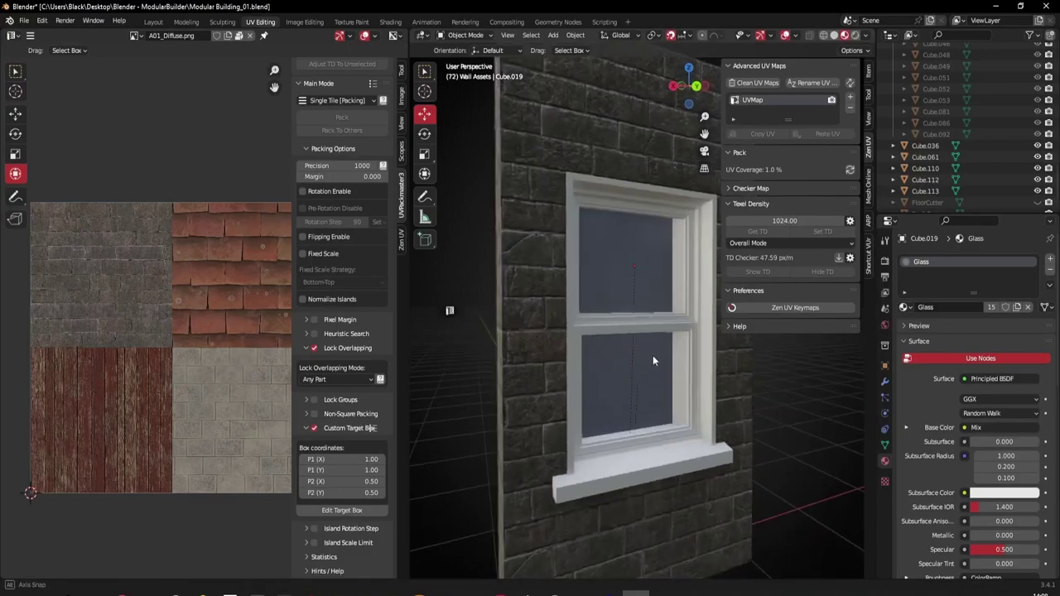
scroll(653, 362, "up", 4)
left_click(667, 371)
middle_click_drag(670, 373, 665, 439)
middle_click_drag(665, 439, 563, 247, "shift")
left_click(679, 274)
scroll(679, 275, "down", 3)
middle_click_drag(531, 477, 650, 356, "shift")
Select the finished window wall with all its window parts and move it along X beside the other textured walls.
scroll(671, 361, "down", 6)
scroll(650, 356, "down", 8)
middle_click_drag(727, 375, 575, 422, "shift")
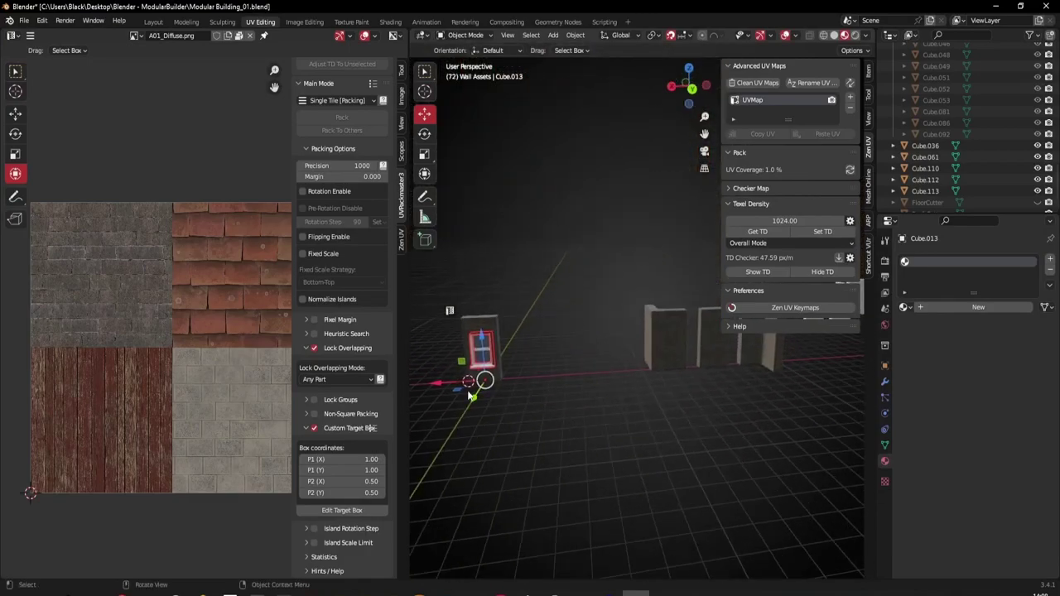
left_click_drag(557, 294, 453, 467)
middle_click_drag(473, 437, 477, 470)
left_click_drag(450, 356, 573, 352)
middle_click_drag(636, 404, 650, 376)
Select the wide untextured window wall with its window parts and move it -15 m in X and 10 m in Y.
scroll(568, 379, "down", 5)
middle_click_drag(464, 347, 611, 357, "shift")
scroll(569, 338, "up", 4)
scroll(530, 342, "up", 2)
left_click_drag(575, 271, 692, 388)
scroll(700, 395, "down", 2)
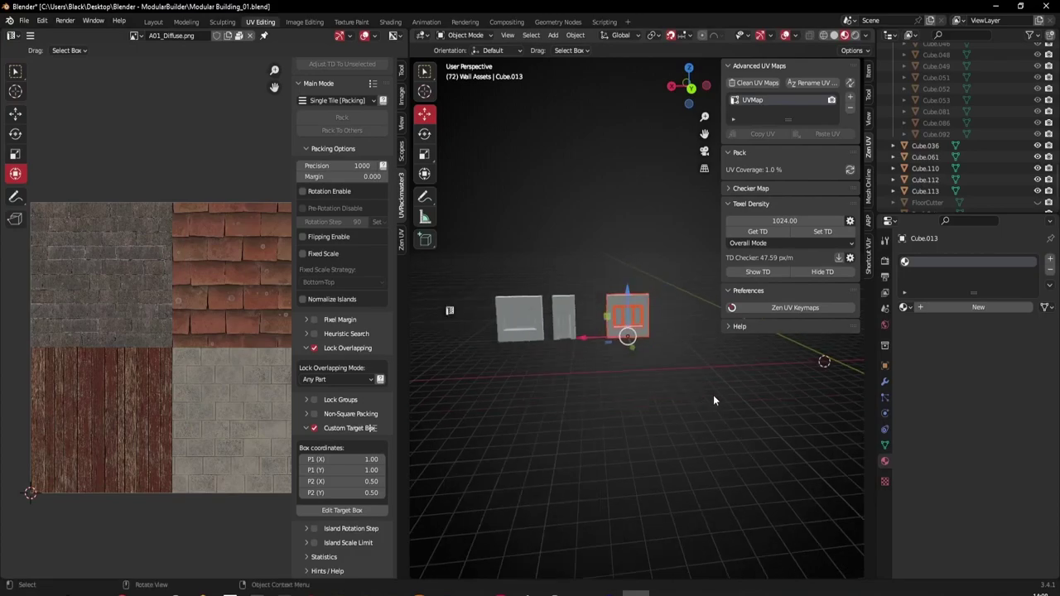
middle_click_drag(702, 397, 637, 420, "shift")
middle_click_drag(650, 364, 559, 335)
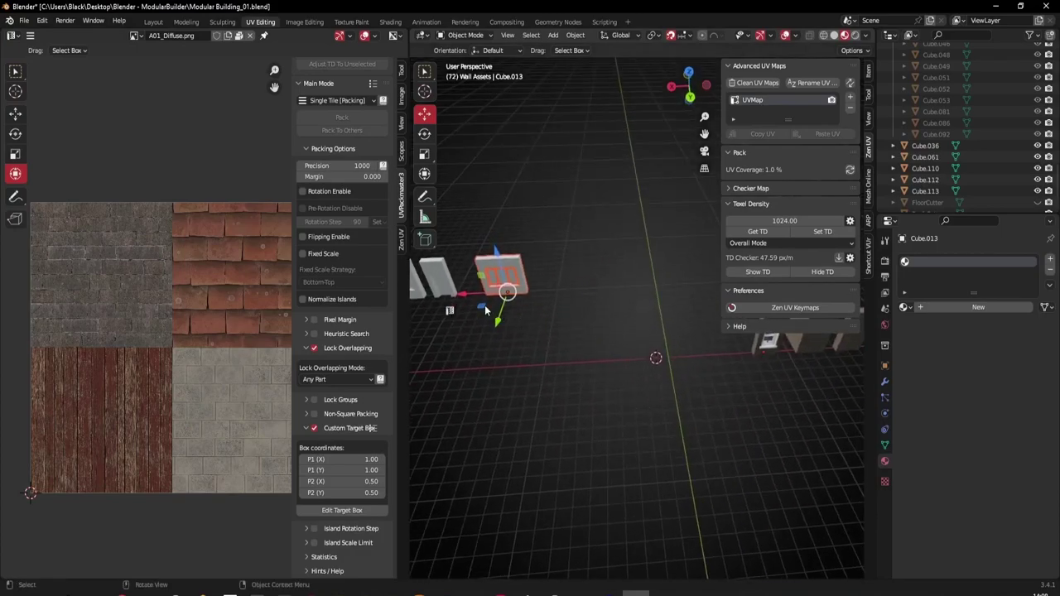
left_click_drag(484, 308, 649, 374)
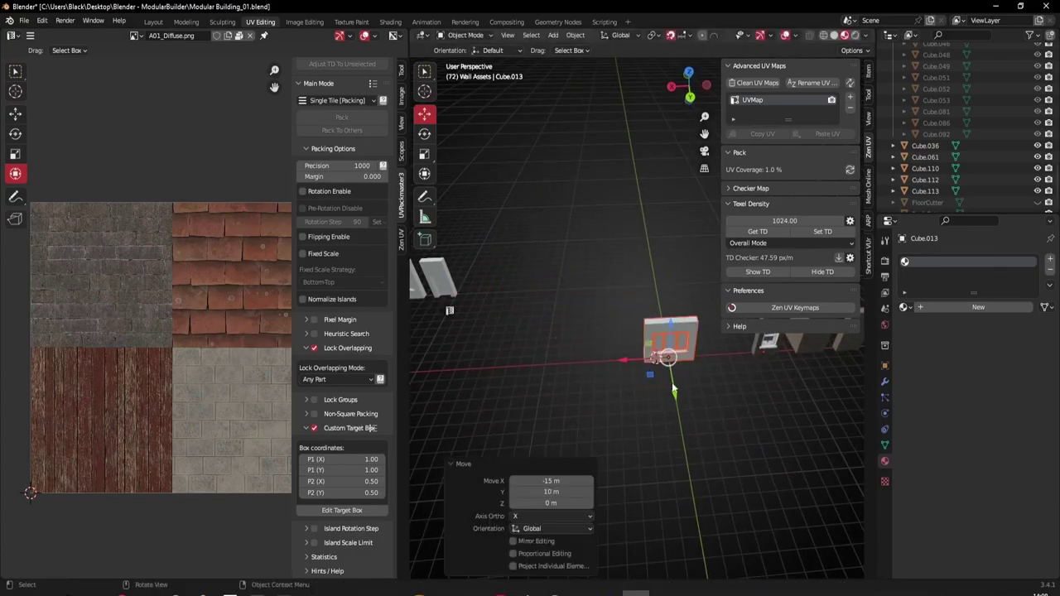
Select the wide wall's body, switch to the Modeling workspace and open the wall in Edit Mode.
scroll(675, 394, "up", 5)
left_click(686, 406)
middle_click_drag(717, 425, 596, 379, "shift")
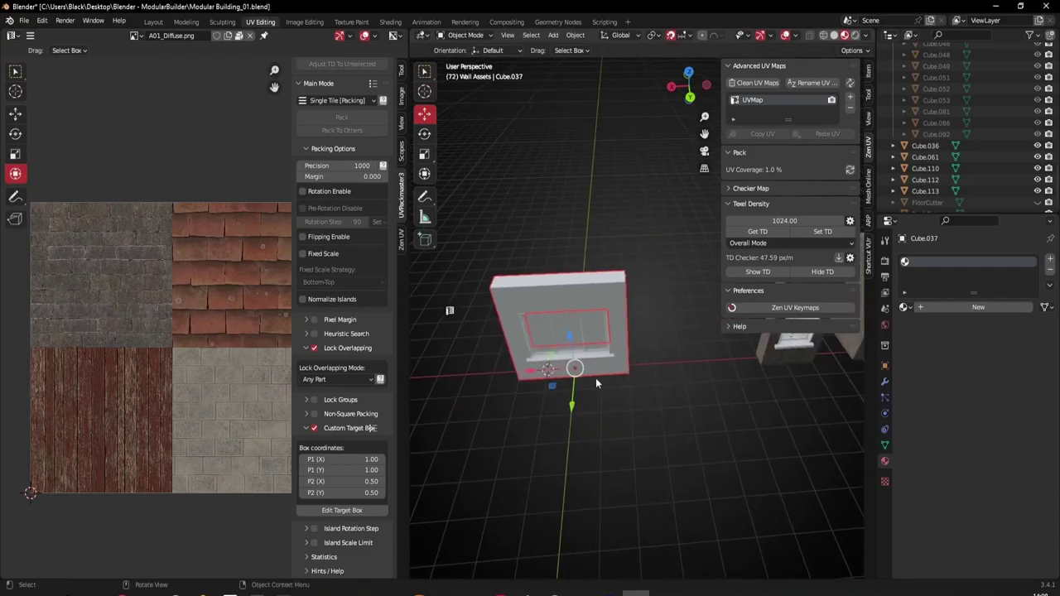
left_click(185, 21)
scroll(506, 379, "up", 2)
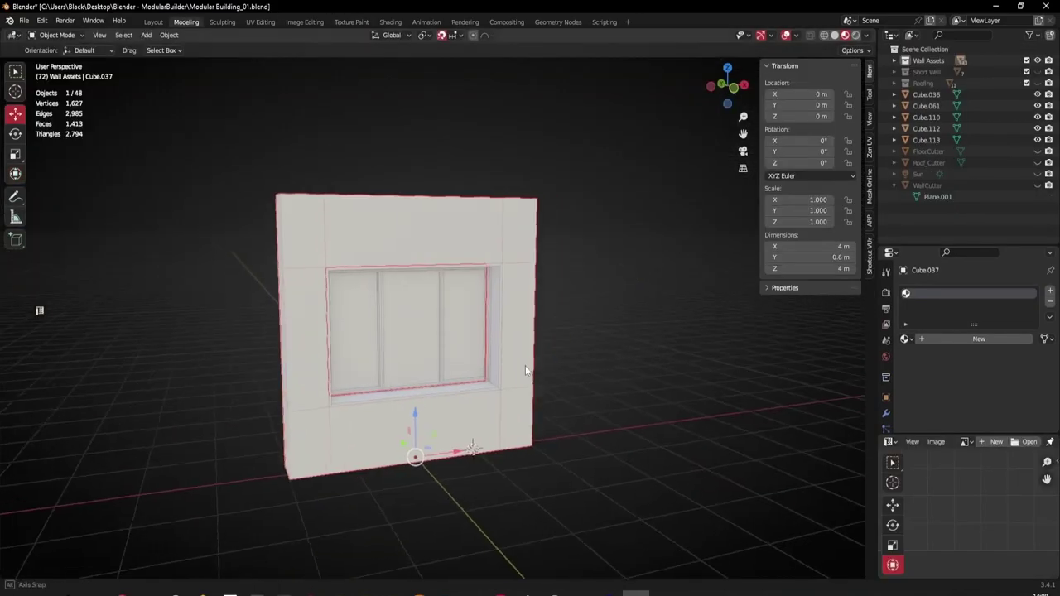
middle_click_drag(421, 258, 504, 298)
key("Tab")
scroll(480, 355, "up", 2)
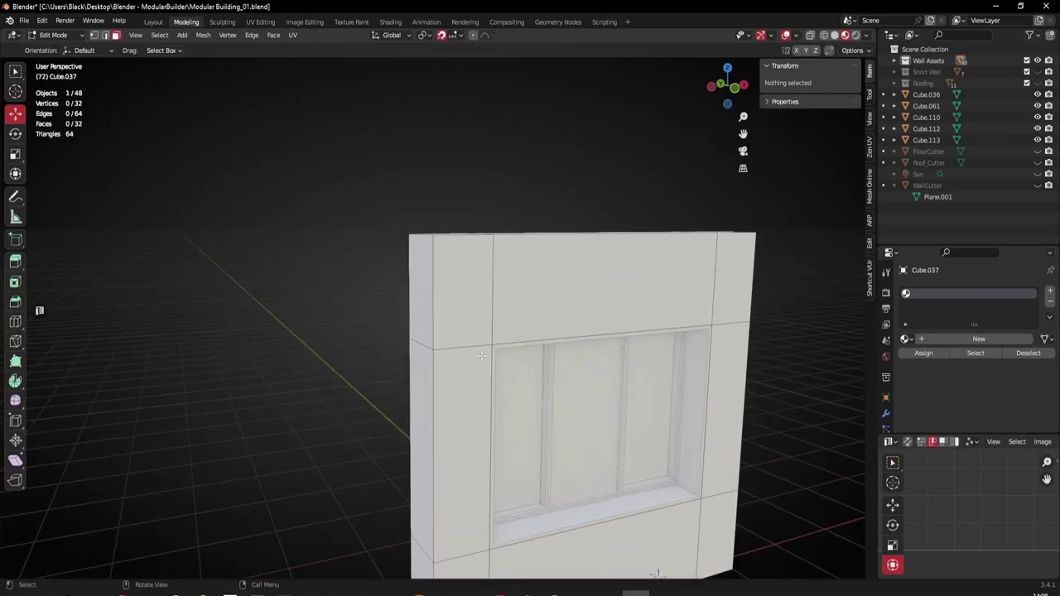
Merge the side-edge and top-edge vertices next to the wall's upper front corner into that corner vertex, using At Last.
left_click(426, 352)
key("1")
left_click(434, 348)
middle_click_drag(435, 348, 435, 379)
left_click(485, 284, "shift")
left_click(432, 290, "shift")
key("m")
left_click(431, 325)
Merge the matching side-edge and top-edge vertices on the wall's back into its upper back corner vertex, using At Last.
middle_click_drag(430, 325, 491, 327)
left_click(492, 327)
left_click(457, 231, "shift")
left_click(500, 247, "shift")
key("q")
left_click(482, 249)
Merge the side-edge and bottom-edge vertices by the wall's lower front corner on the -X side into that corner, using At Last.
middle_click_drag(509, 266, 414, 258)
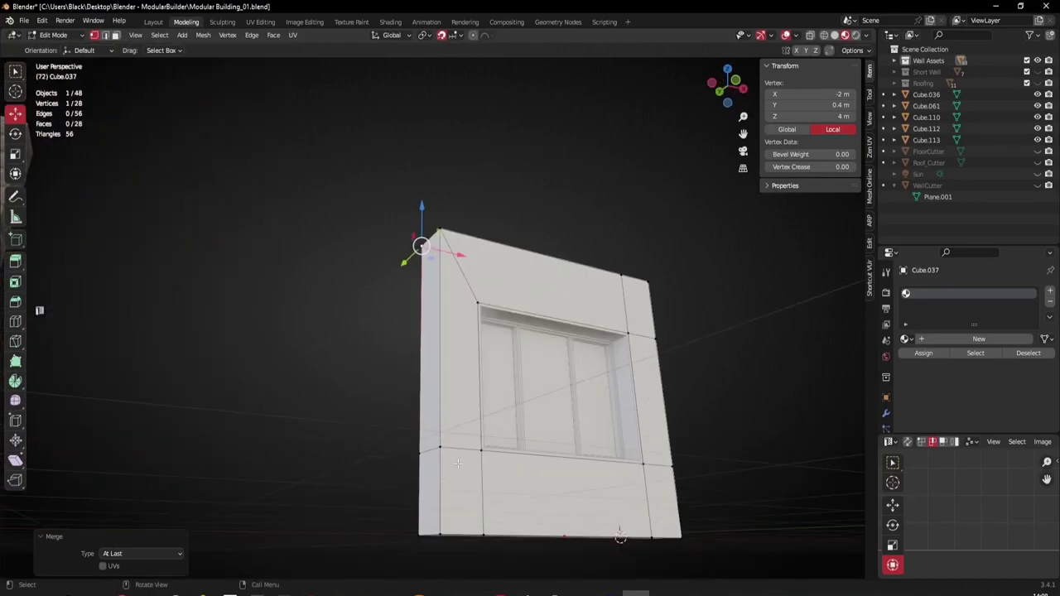
middle_click_drag(450, 439, 448, 316, "shift")
left_click(438, 263)
left_click(479, 345, "shift")
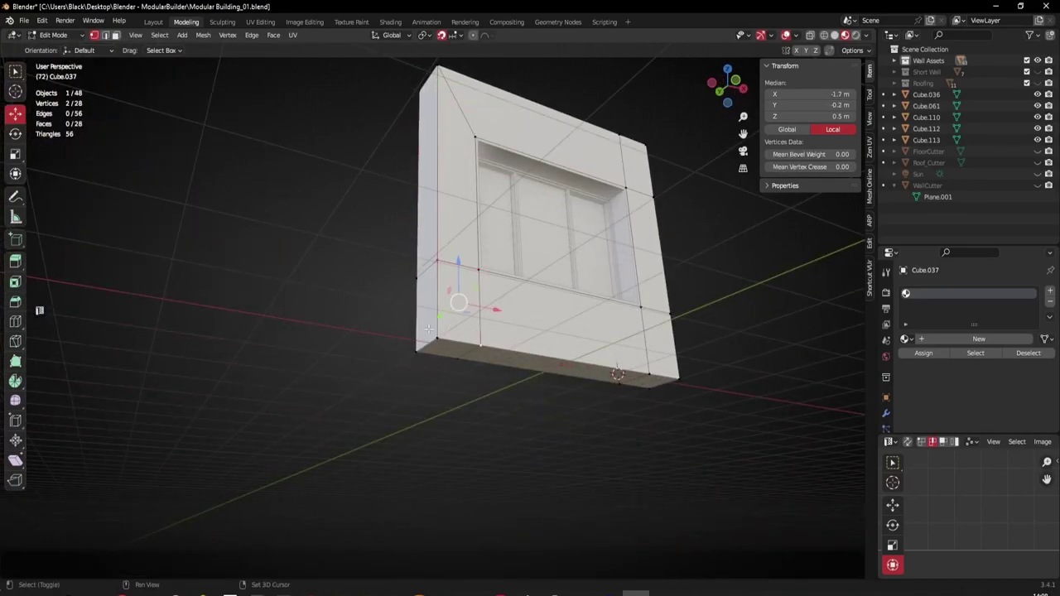
left_click(438, 339, "shift")
key("q")
left_click(439, 356)
Merge the matching side-edge and bottom-edge vertices on the wall's back into the lower back corner on the -X side, using At Last.
middle_click_drag(441, 356, 584, 361)
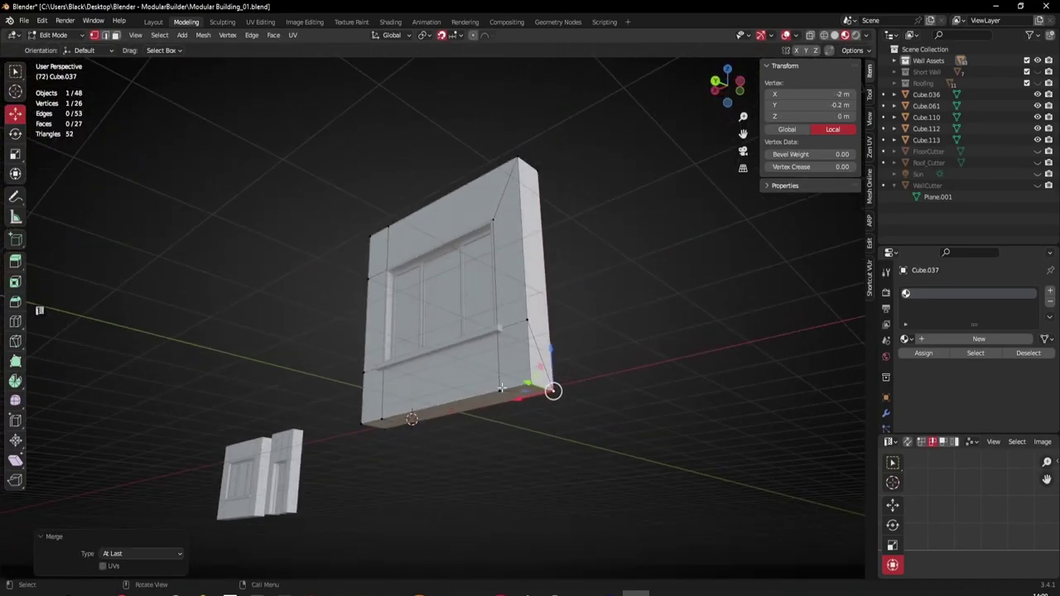
left_click(500, 391)
left_click(526, 321, "shift")
left_click(530, 383, "shift")
key("q")
left_click(531, 388)
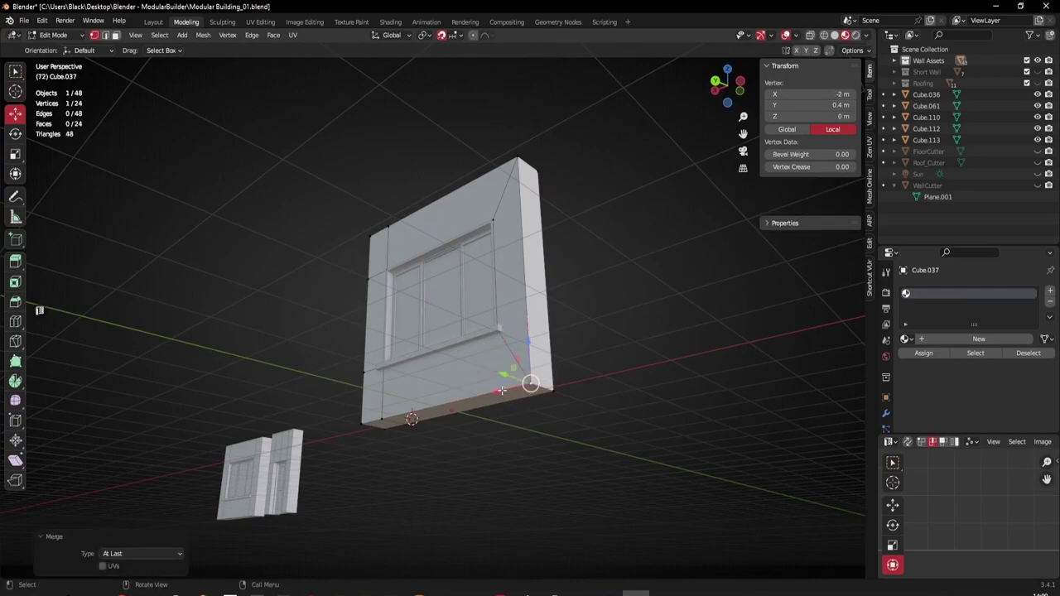
Merge the two edge vertices next to the lower back corner on the wall's +X side into that corner vertex, using At Last.
middle_click_drag(394, 386, 469, 401)
middle_click_drag(260, 381, 380, 390, "shift")
left_click(399, 399)
left_click(367, 341, "shift")
middle_click_drag(366, 349, 598, 398)
left_click(356, 393, "shift")
key("q")
left_click(349, 400)
Merge the two edge vertices next to the lower front corner on the wall's +X side into that corner vertex, using At Last.
left_click(427, 404)
left_click(471, 331, "shift")
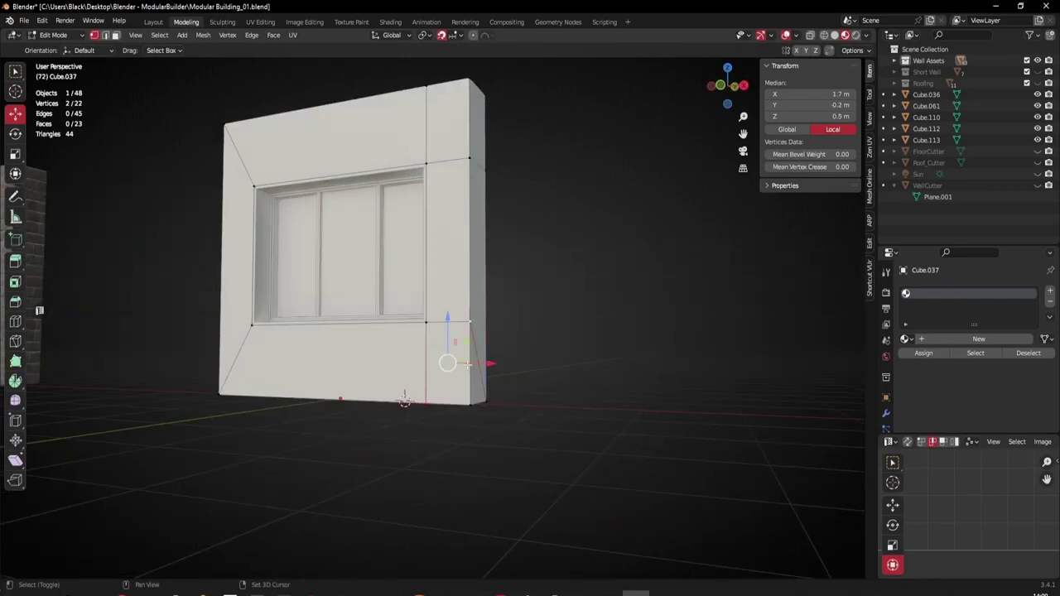
left_click(469, 405, "shift")
key("q")
left_click(519, 409)
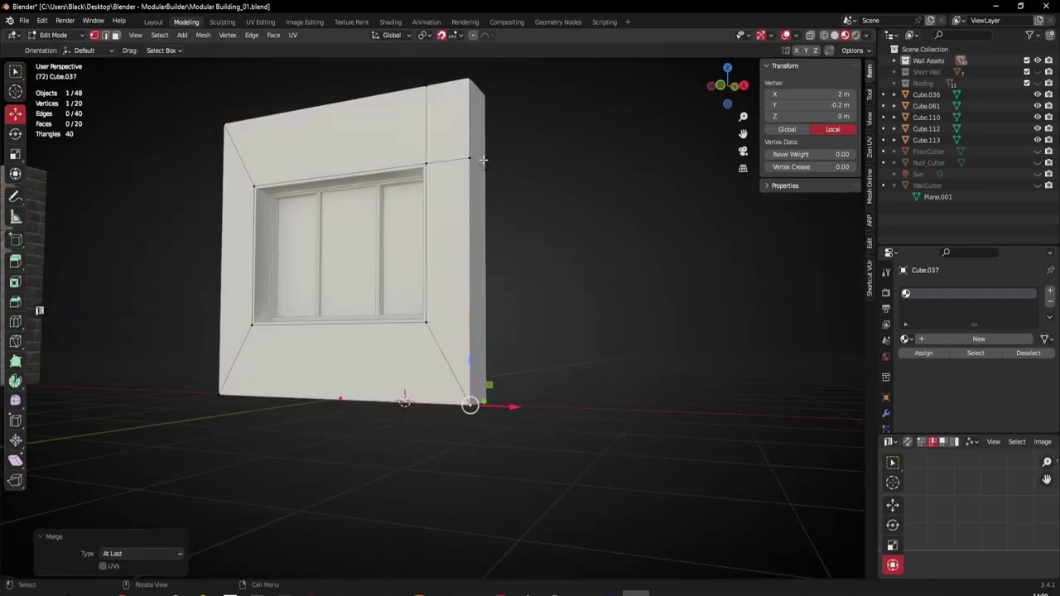
Merge the side-edge and top-edge vertices by the upper front corner on the wall's +X side into that corner, using At Last.
left_click(472, 159)
middle_click_drag(473, 125, 465, 331, "shift")
middle_click_drag(465, 331, 461, 377)
left_click(420, 294, "shift")
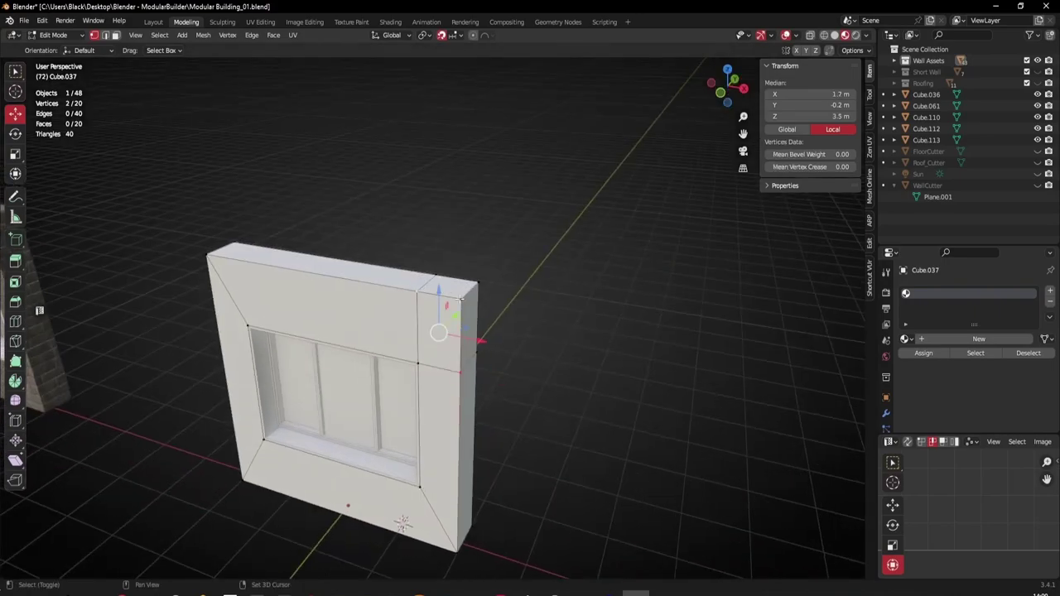
left_click(465, 299, "shift")
key("q")
left_click(462, 306)
Merge the side-edge and top-edge vertices by the upper back corner on the wall's +X side into that corner, using At Last.
middle_click_drag(462, 307, 269, 304)
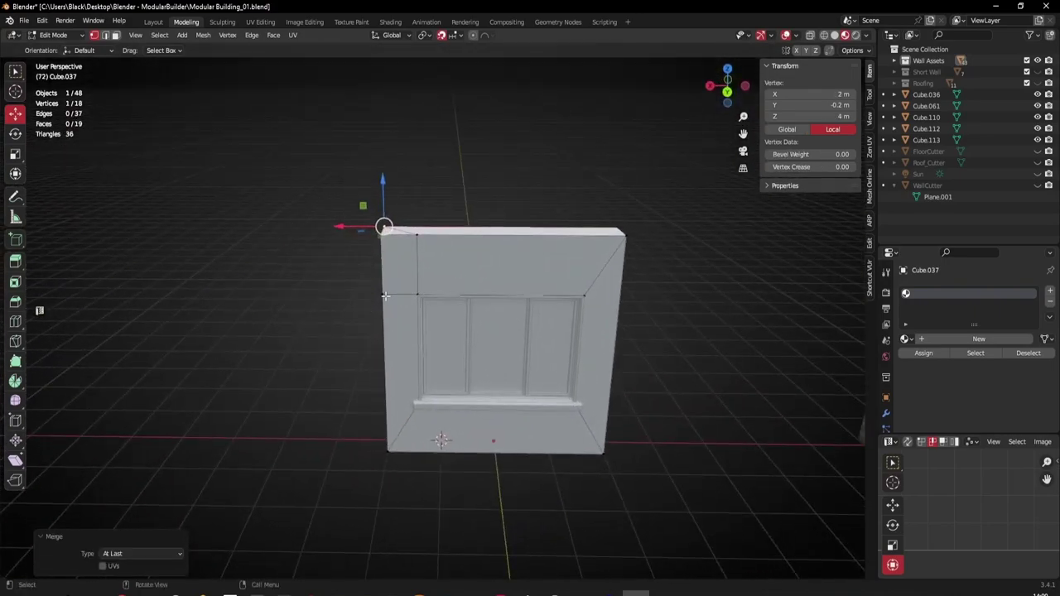
left_click(386, 296)
left_click(417, 237, "shift")
left_click(383, 236, "shift")
key("q")
left_click(393, 271)
Add one centred loop cut across each of the four wall sections surrounding the window opening.
middle_click_drag(386, 290, 609, 300)
middle_click_drag(481, 309, 556, 263, "shift")
middle_click_drag(331, 323, 351, 321)
scroll(351, 321, "up", 1)
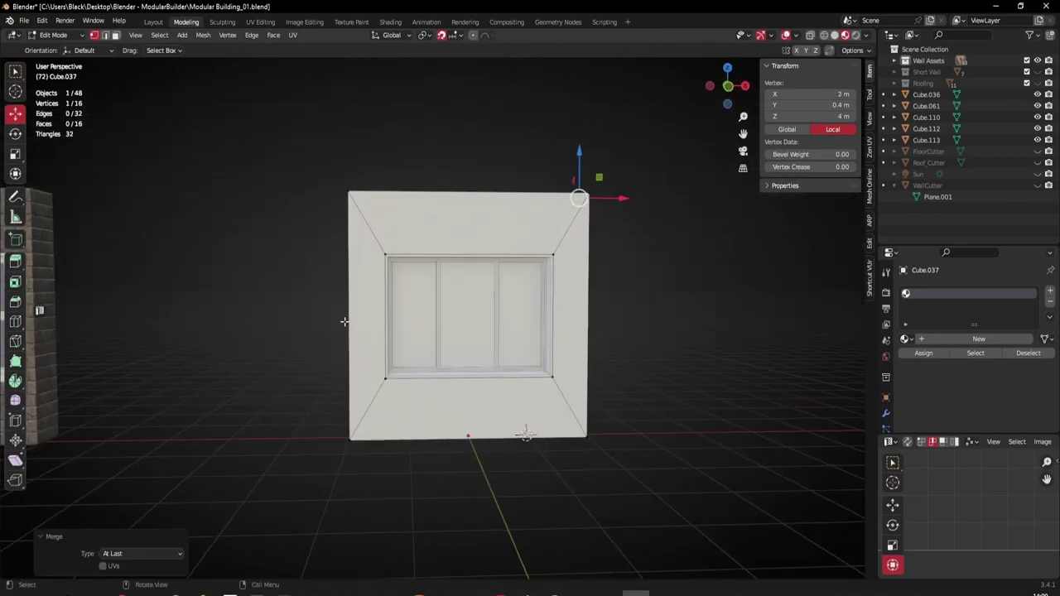
key("ctrl+r")
left_click(343, 309)
right_click(344, 309)
key("ctrl+r")
left_click(562, 326)
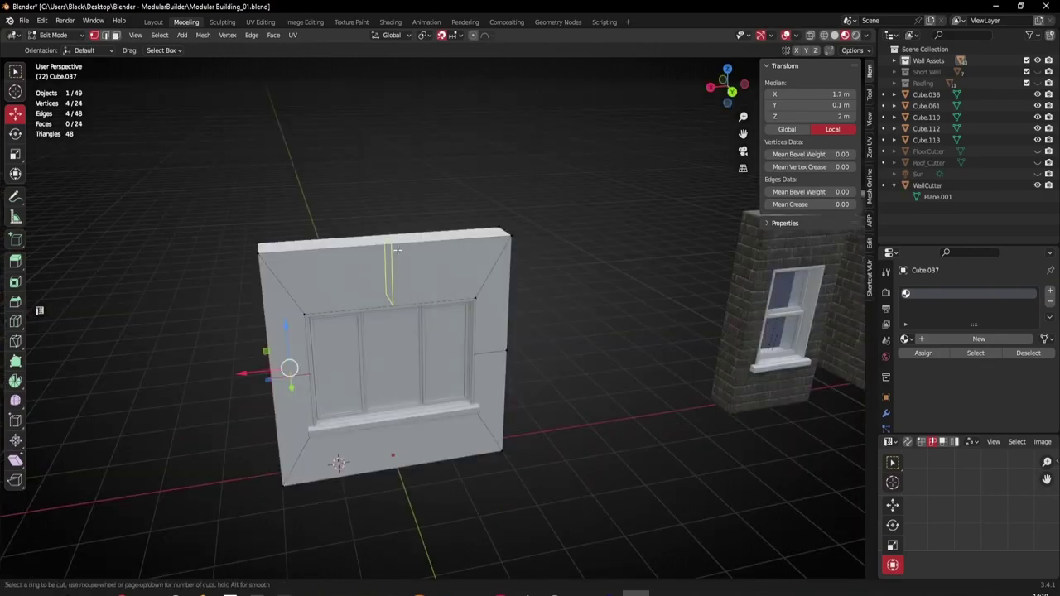
key("ctrl+r")
left_click(408, 449)
right_click(417, 462)
Switch to the UV Editing workspace, leave Edit Mode and isolate the wide wall's body in local view.
middle_click_drag(456, 431, 429, 406)
middle_click_drag(399, 356, 419, 357)
scroll(414, 352, "up", 1)
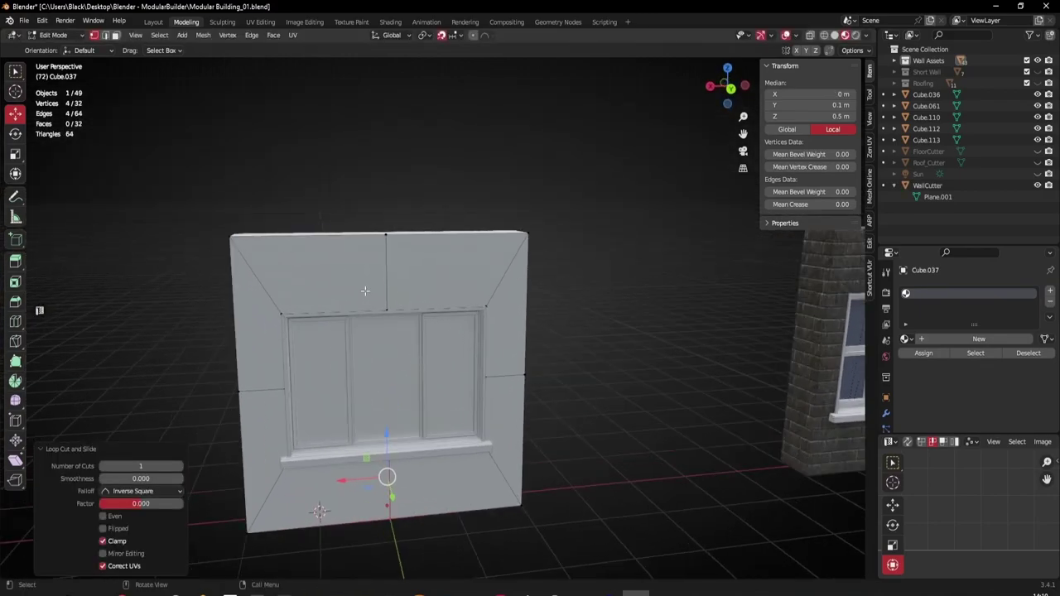
middle_click_drag(401, 290, 449, 293, "shift")
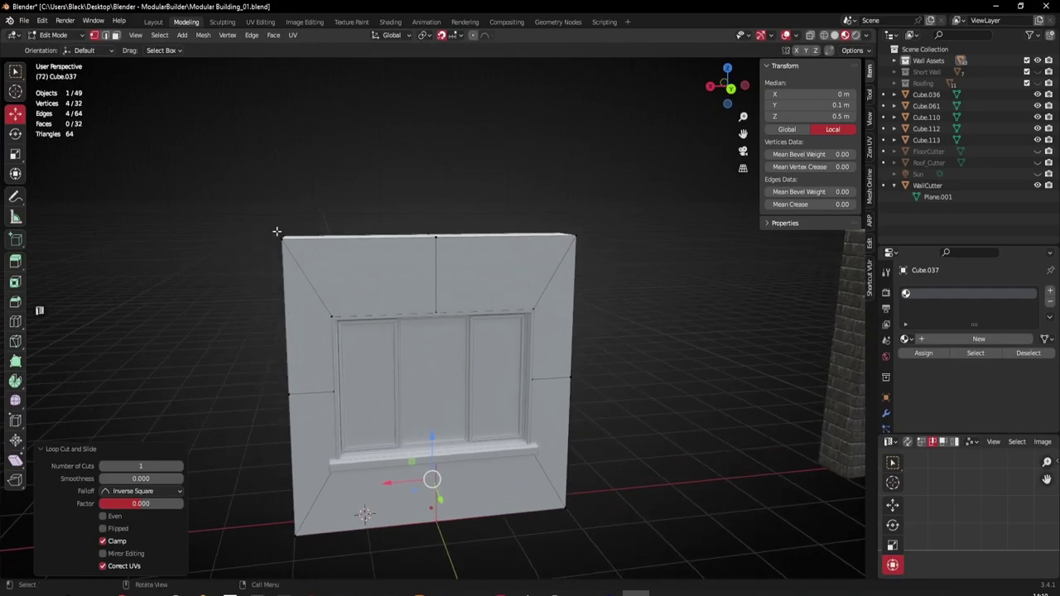
left_click(260, 21)
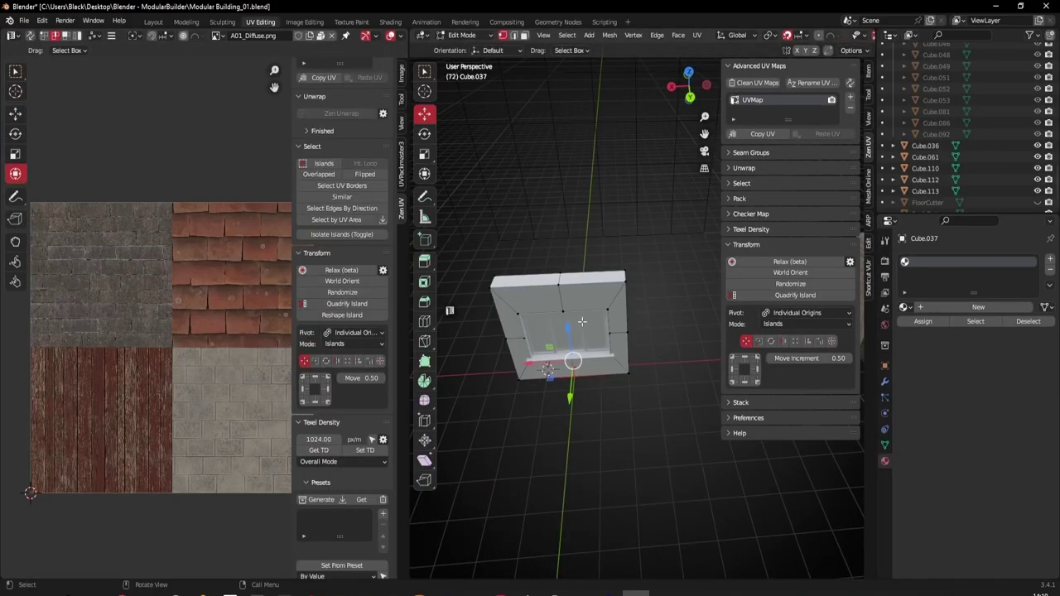
middle_click_drag(582, 323, 582, 306)
scroll(596, 364, "up", 2)
key("Tab")
left_click(590, 255)
left_click(588, 286)
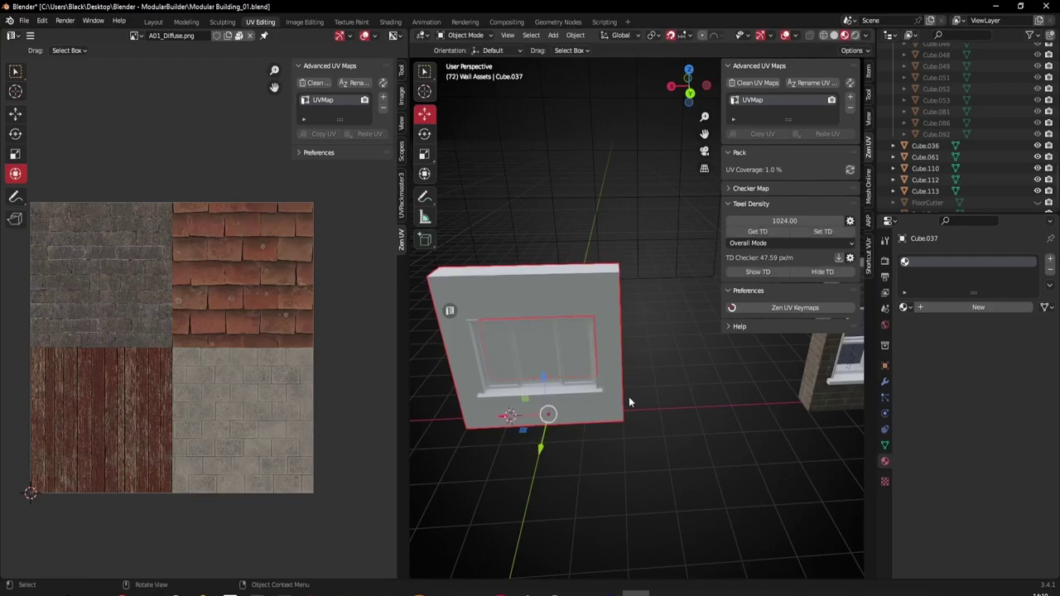
key("KP_Divide")
middle_click_drag(608, 377, 588, 362)
Delete the face loop lining the window opening and give the wall the Atalas_01 material.
key("Tab")
left_click(559, 346, "alt")
key("x")
left_click(612, 380)
scroll(589, 362, "down", 1)
left_click(905, 307)
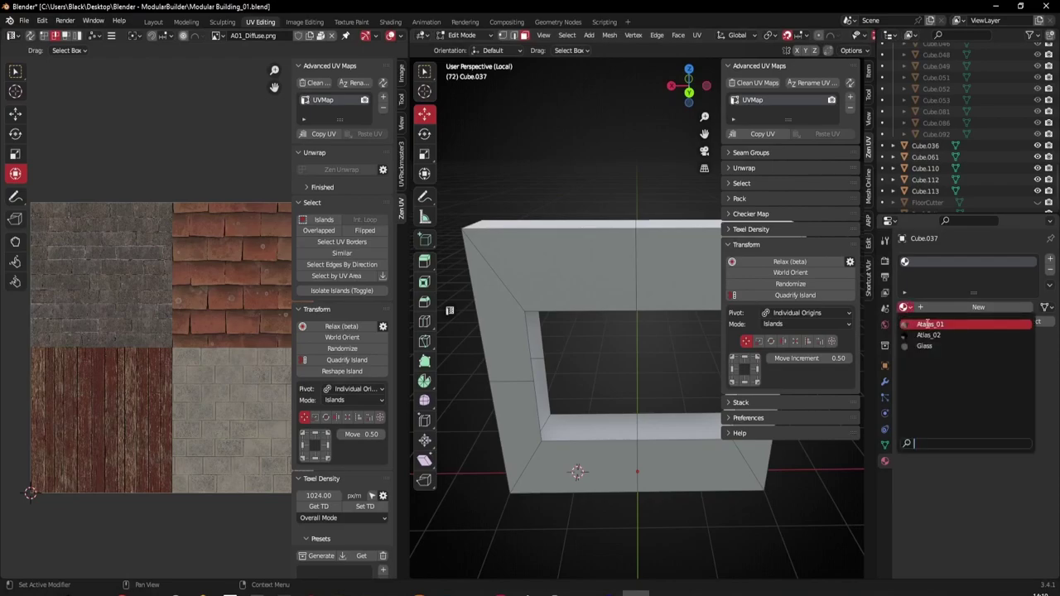
left_click(929, 327)
Unwrap the side-and-top face pair at each of the two upper corners of the wall's back separately.
middle_click_drag(494, 348, 498, 343)
left_click(498, 343)
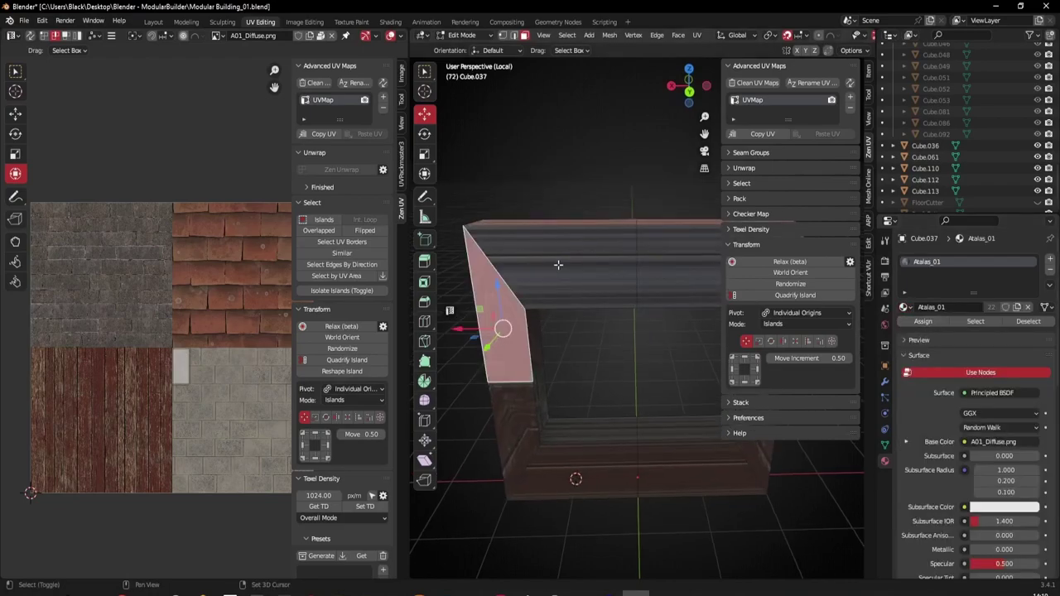
left_click(544, 256, "shift")
key("u")
left_click(581, 184)
scroll(633, 260, "down", 2)
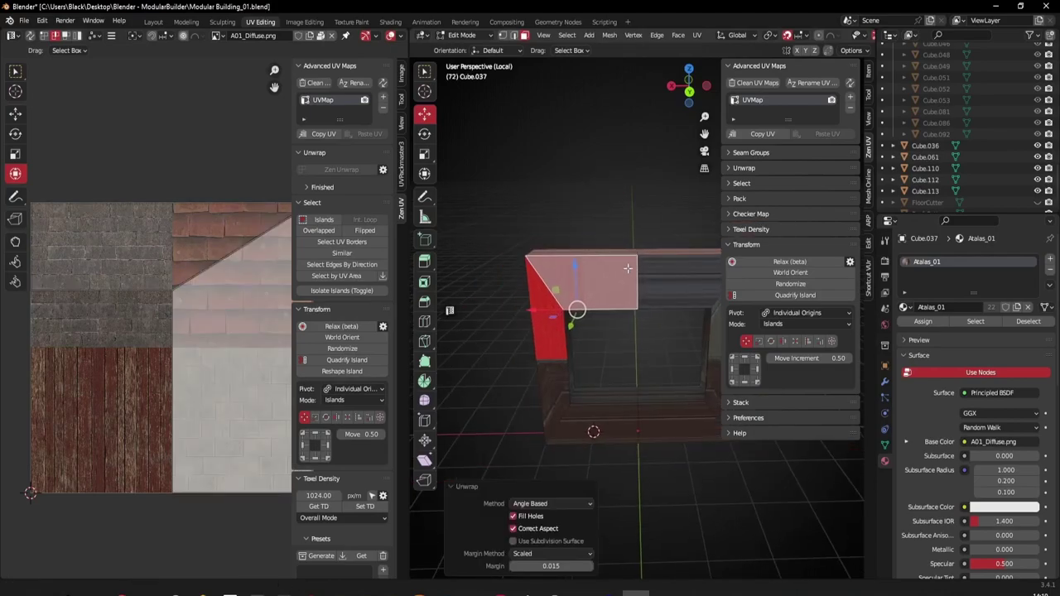
middle_click_drag(637, 270, 567, 255, "shift")
left_click(605, 258)
left_click(654, 290, "shift")
key("u")
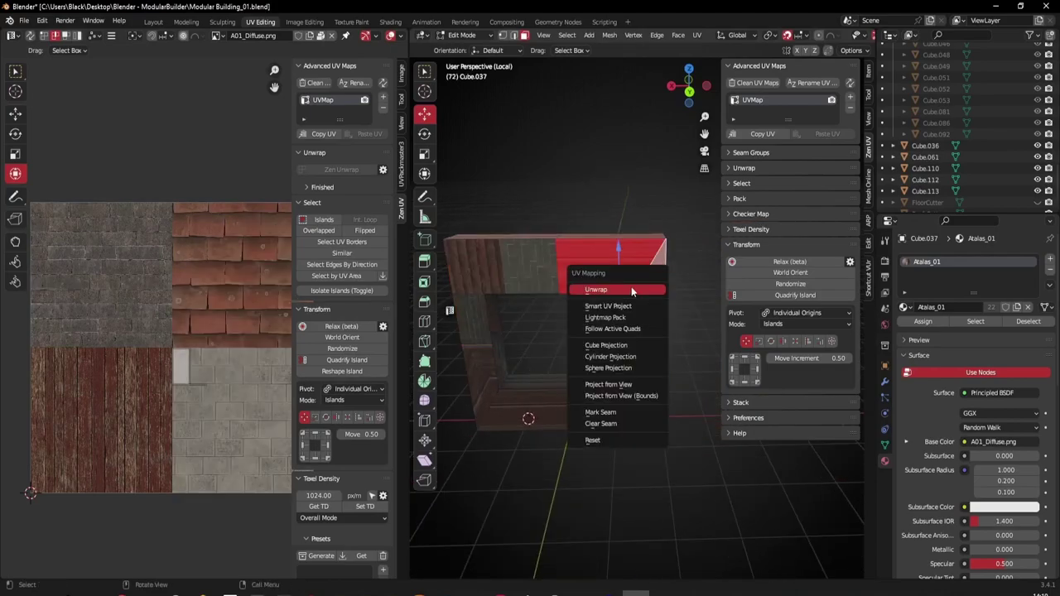
left_click(632, 289)
Unwrap the side-and-bottom face pair at each of the two lower corners of the wall's back separately.
left_click(648, 372)
left_click(628, 406, "shift")
key("u")
left_click(612, 402)
left_click(517, 404)
left_click(485, 380, "shift")
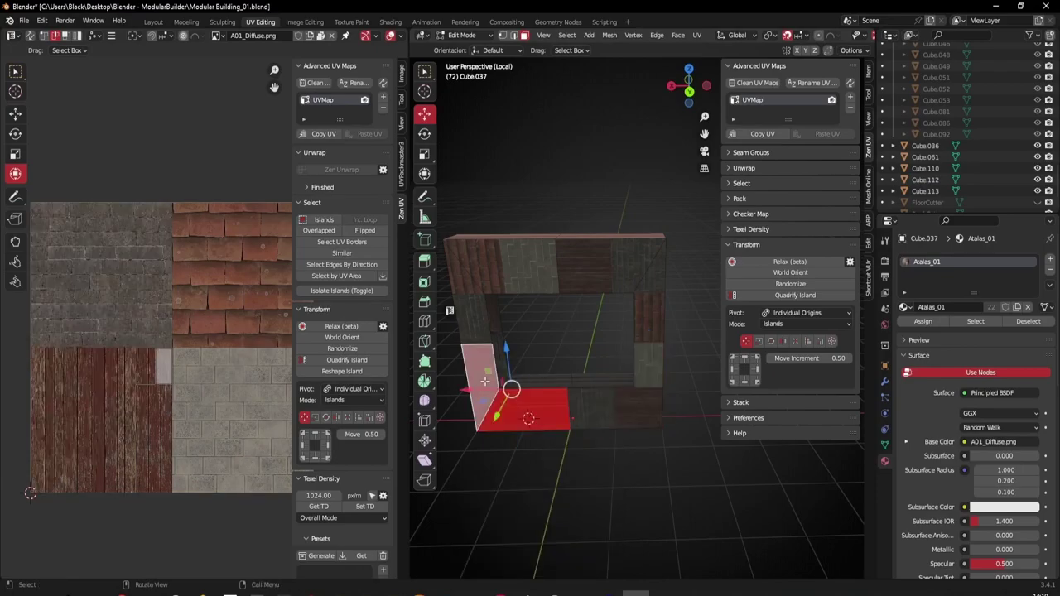
key("u")
left_click(485, 380)
Unwrap the side-and-top face pair at each of the two upper corners of the wall's front separately.
middle_click_drag(499, 380, 728, 371)
middle_click_drag(664, 354, 614, 362, "shift")
left_click(553, 323)
left_click(575, 300, "shift")
key("u")
left_click(575, 300)
left_click(659, 300)
left_click(690, 334, "shift")
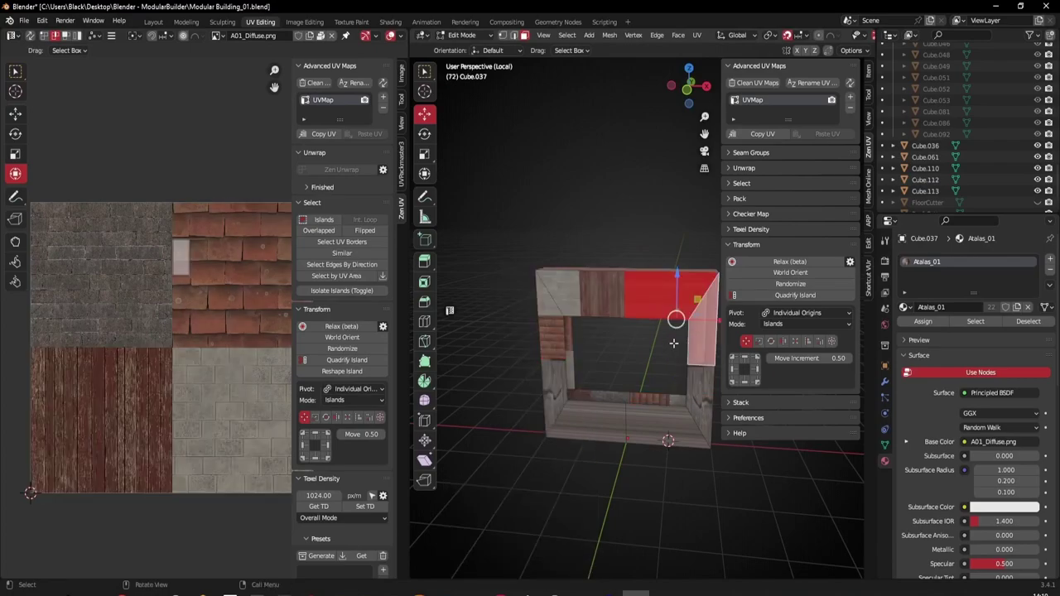
key("u")
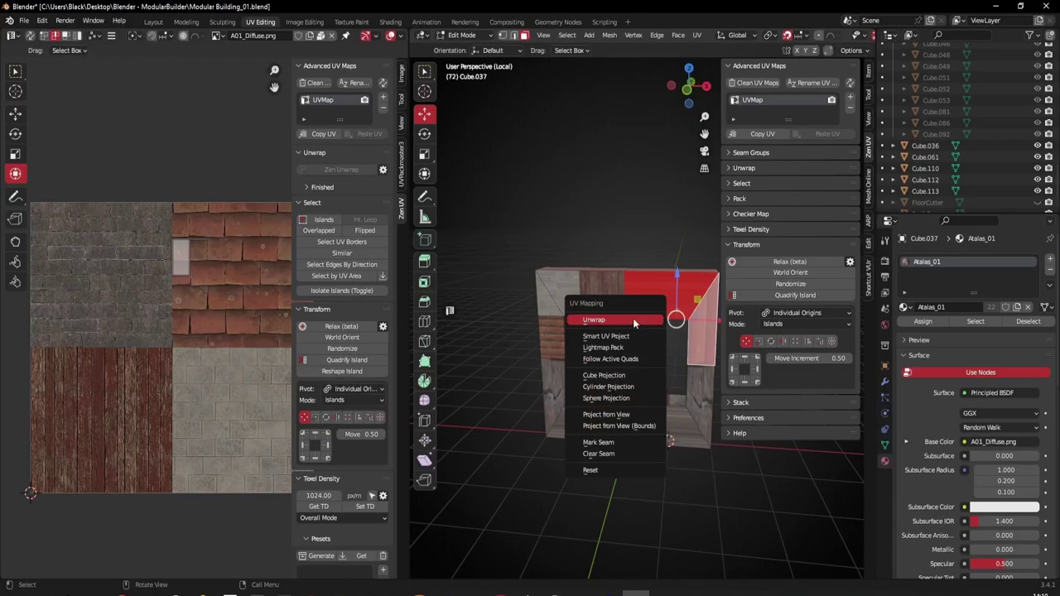
left_click(634, 322)
Unwrap the side-and-bottom face pair at each of the two lower corners of the wall's front separately.
left_click(558, 392)
left_click(571, 423, "shift")
key("u")
left_click(563, 422)
left_click(659, 419)
left_click(695, 391, "shift")
key("u")
left_click(672, 394)
Select all the faces around the window opening on the wall's back.
middle_click_drag(673, 395, 832, 309)
scroll(563, 323, "up", 1)
left_click(540, 311)
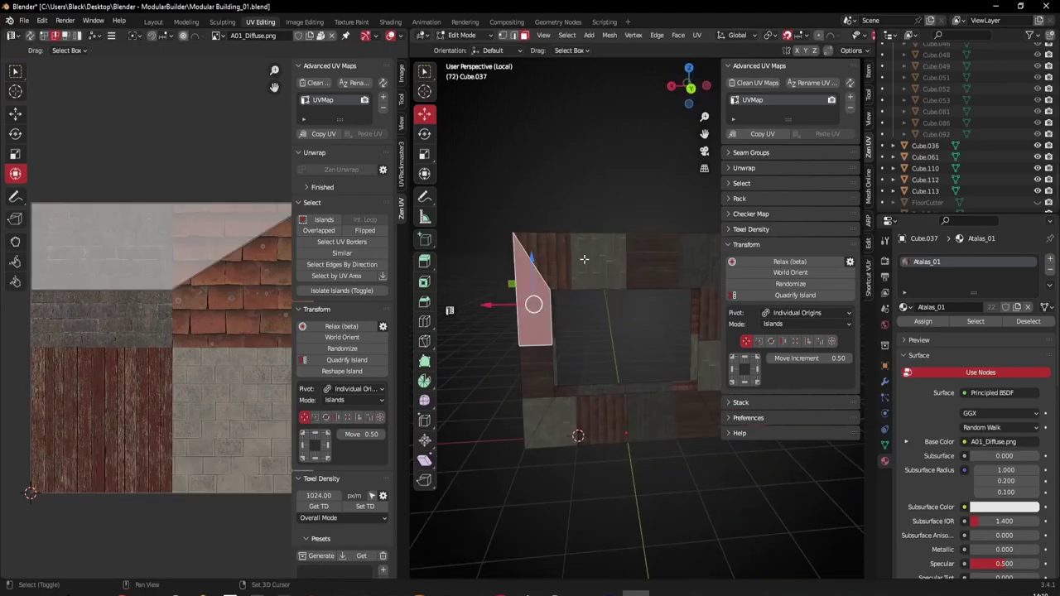
left_click(583, 260, "shift")
left_click(679, 279, "shift")
left_click(698, 304, "shift")
key("ctrl+z")
left_click(706, 305, "shift")
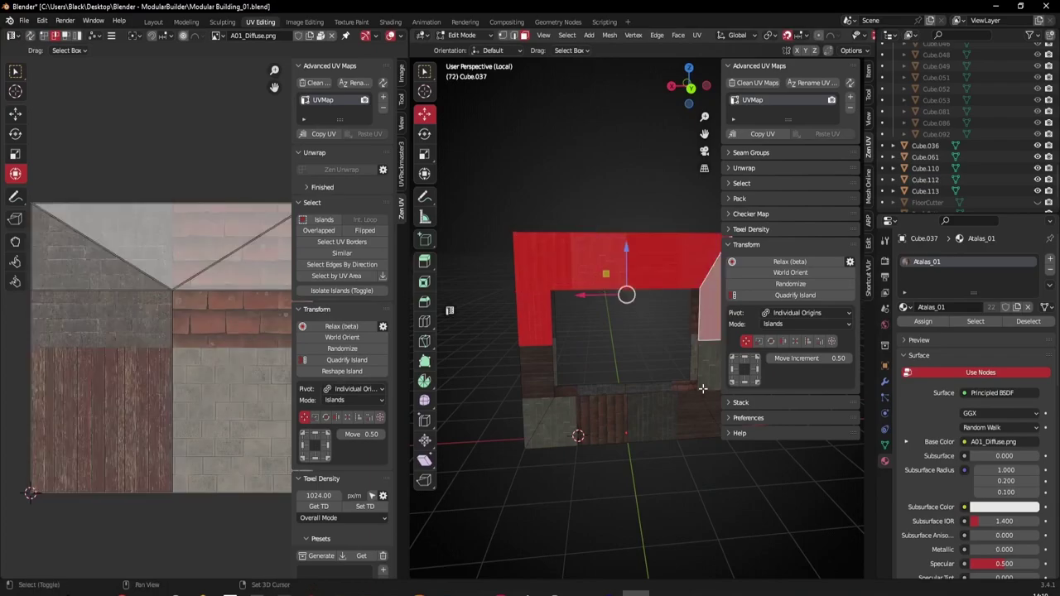
left_click(706, 385, "shift")
left_click(672, 413, "shift")
left_click(565, 409, "shift")
left_click(536, 377, "shift")
Add all the faces around the window opening on the wall's front to the selection.
middle_click_drag(633, 381, 571, 331)
left_click(563, 322, "shift")
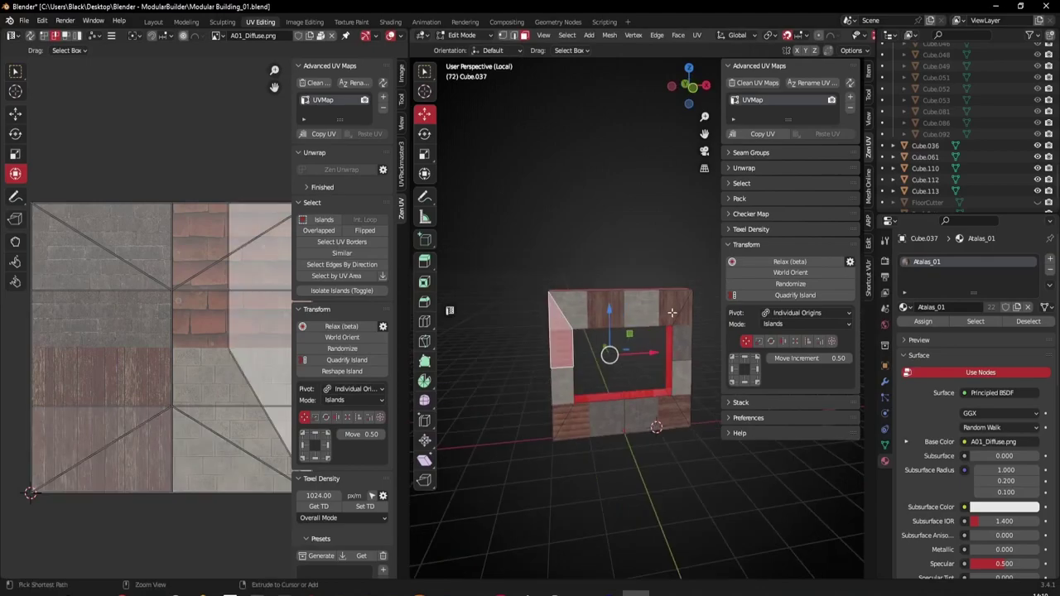
left_click(669, 313, "ctrl")
left_click(678, 404, "ctrl")
left_click(570, 419, "ctrl")
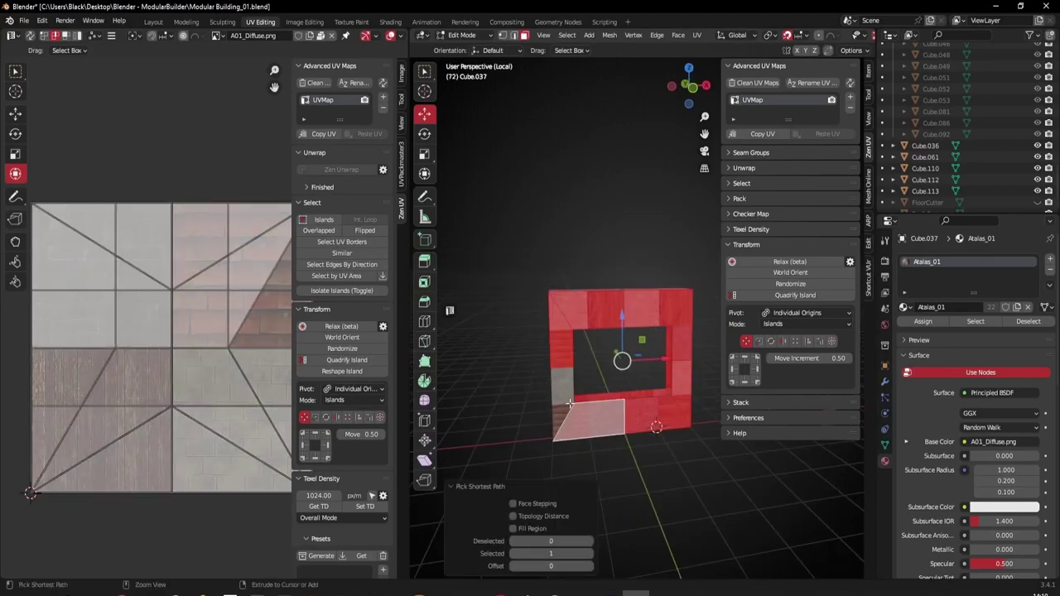
left_click(567, 396, "ctrl")
scroll(582, 385, "up", 2)
scroll(178, 347, "down", 2)
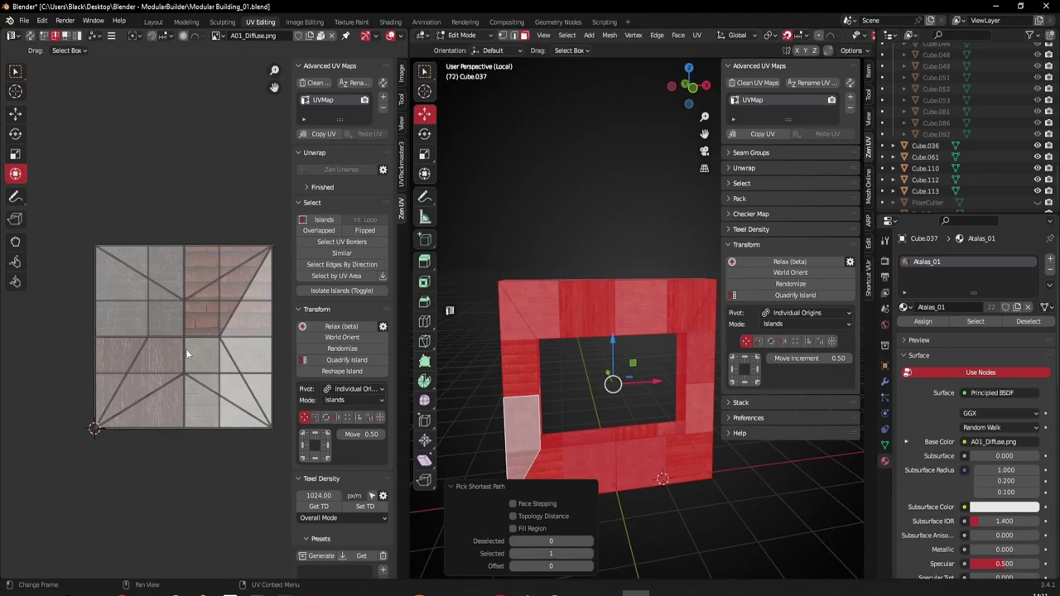
Select all the displayed UVs and fit the islands to the full UV area with Fill Islands.
middle_click_drag(139, 272, 118, 259)
key("a")
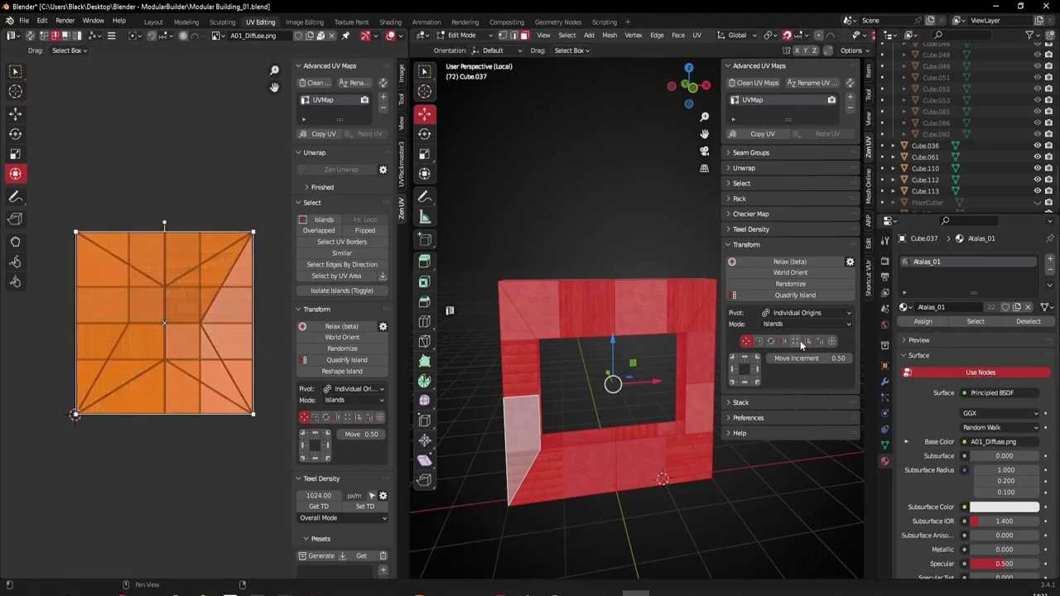
left_click(798, 342)
left_click(826, 360)
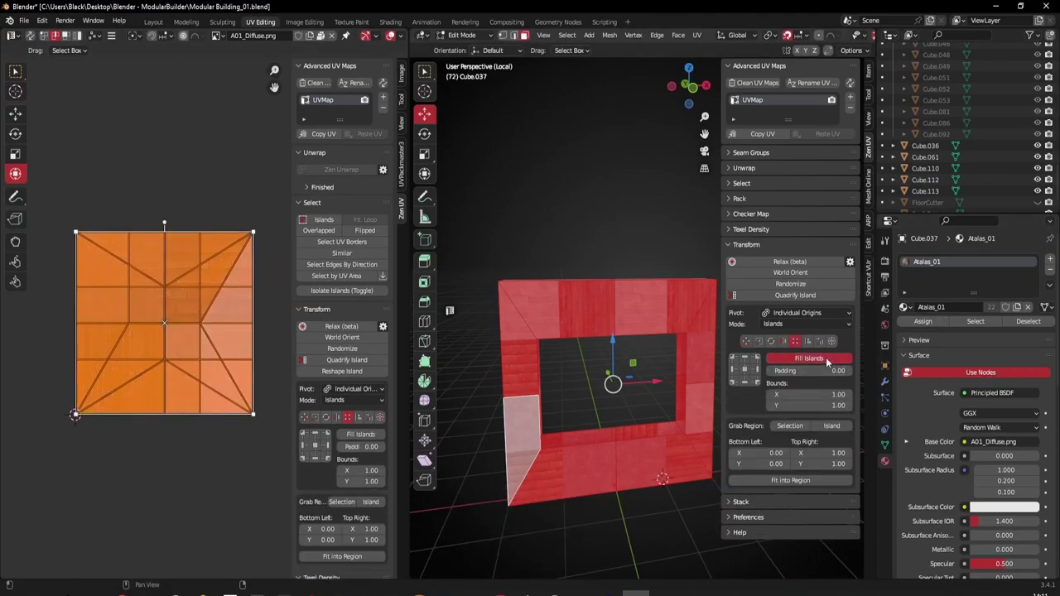
Set the UV transform mode to rotation and pack the islands into the custom target box with UVPackmaster's Single Tile mode.
left_click(772, 341)
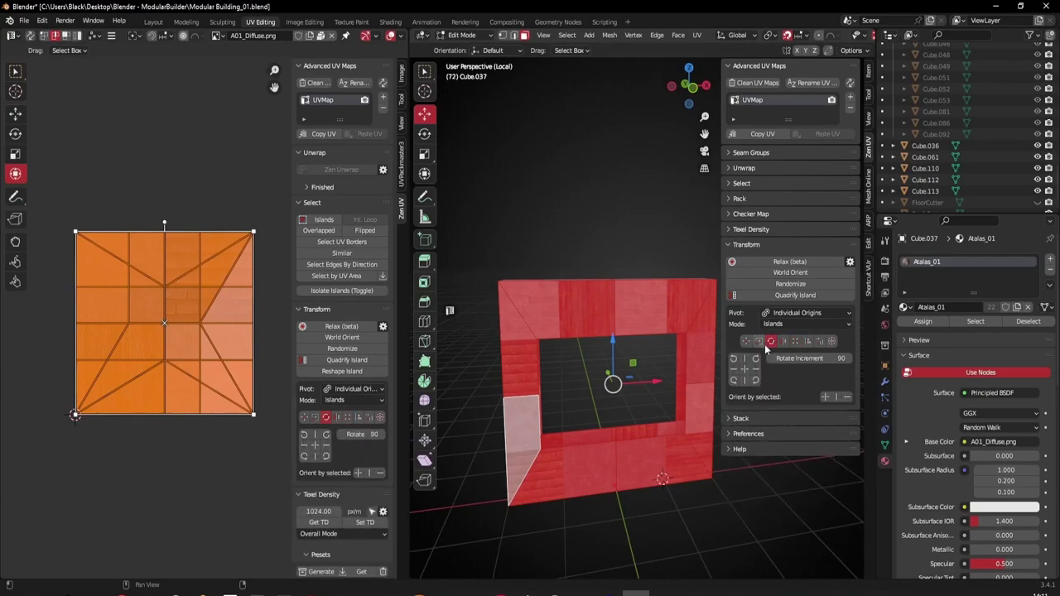
scroll(189, 259, "up", 1)
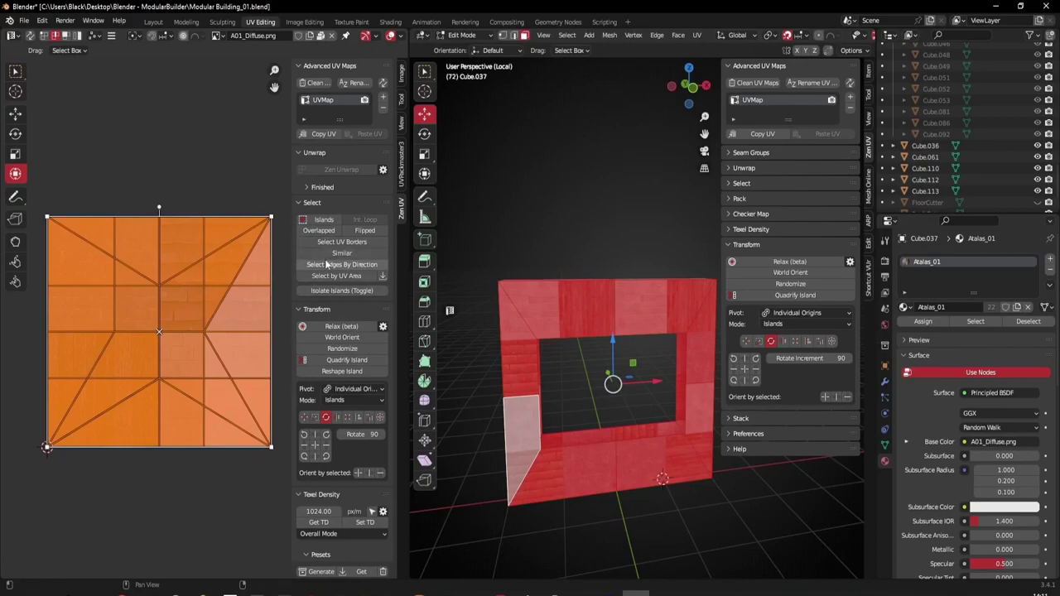
left_click(400, 169)
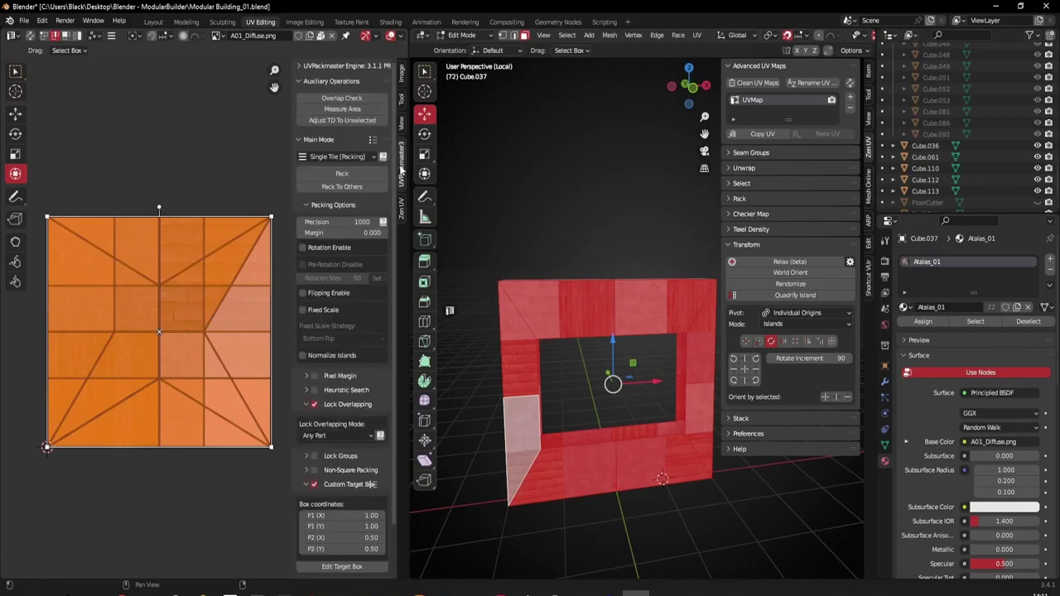
left_click(345, 173)
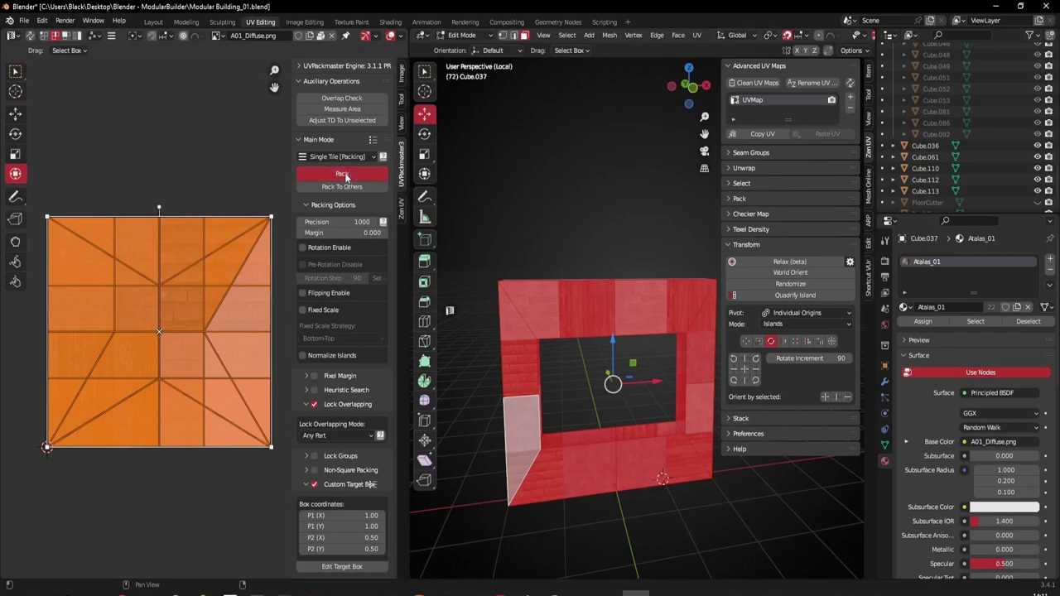
Rotate the UVs of the front's upper corner face pair on the -X side by 180° in two 90° increments.
middle_click_drag(554, 328, 546, 326)
middle_click_drag(546, 326, 528, 264, "shift")
scroll(541, 262, "up", 1)
left_click(480, 278)
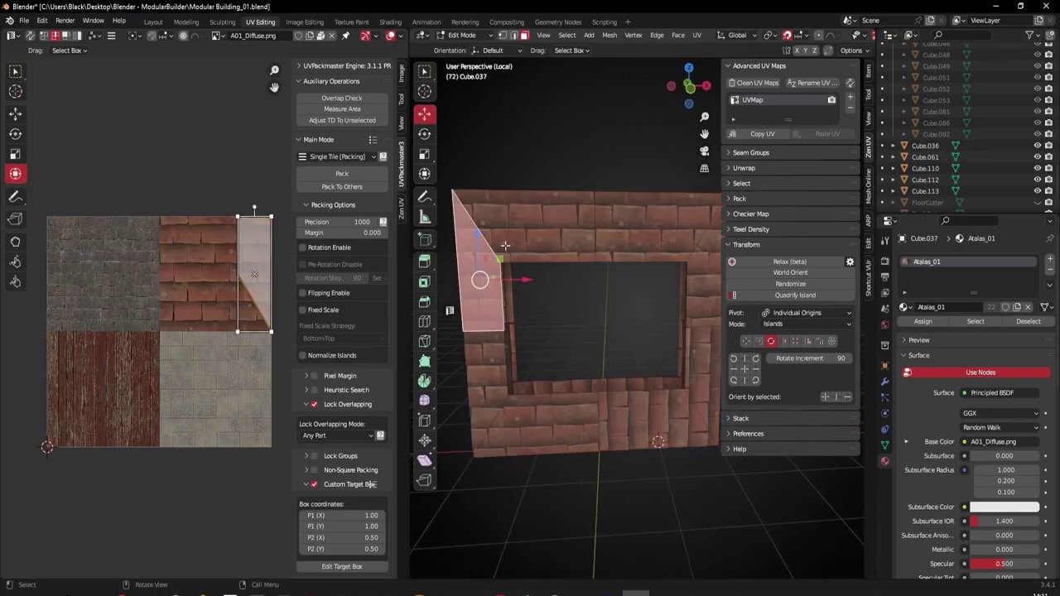
left_click(525, 224, "shift")
left_click(756, 359)
left_click(756, 359)
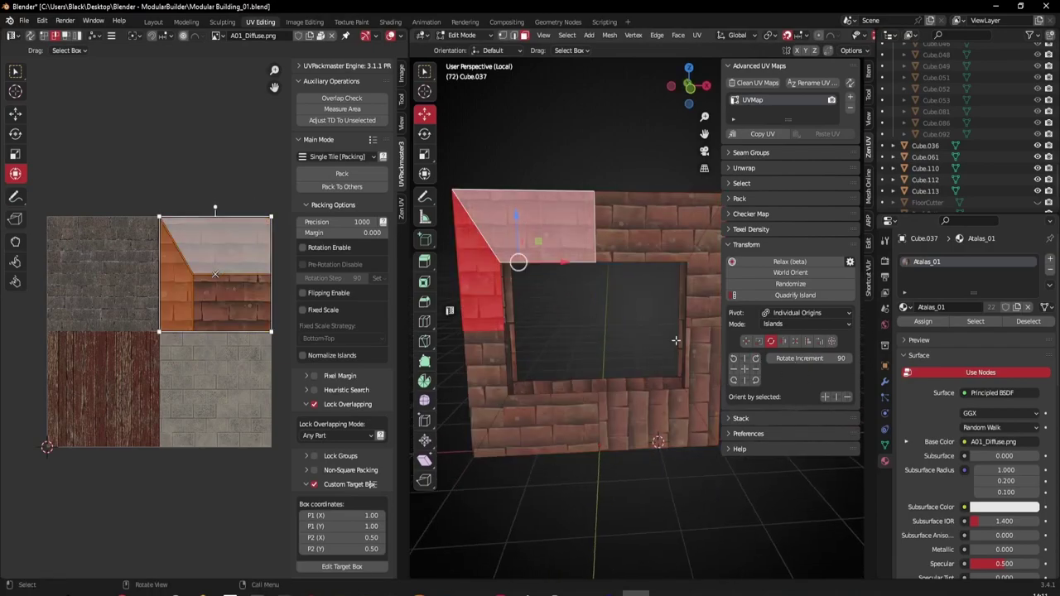
Rotate the UVs of the front's upper corner face pair on the +X side by 180° in two 90° increments.
left_click(658, 242)
left_click(704, 292, "shift")
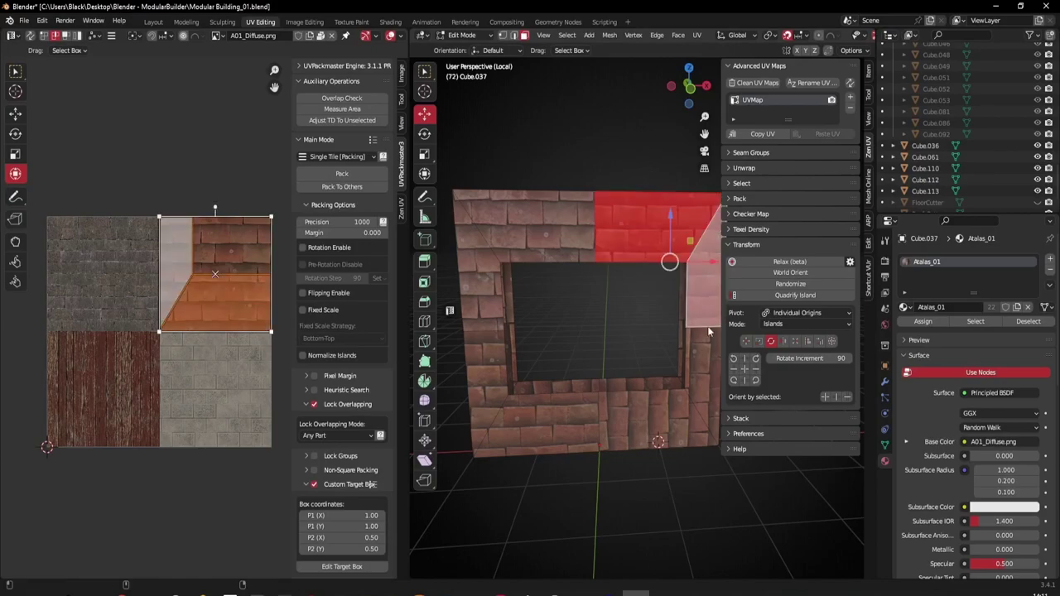
left_click(756, 358)
left_click(756, 358)
Rotate the UVs of the front's lower corner face pair on the -X side by 180° in two 90° increments.
left_click(492, 383)
left_click(542, 423, "shift")
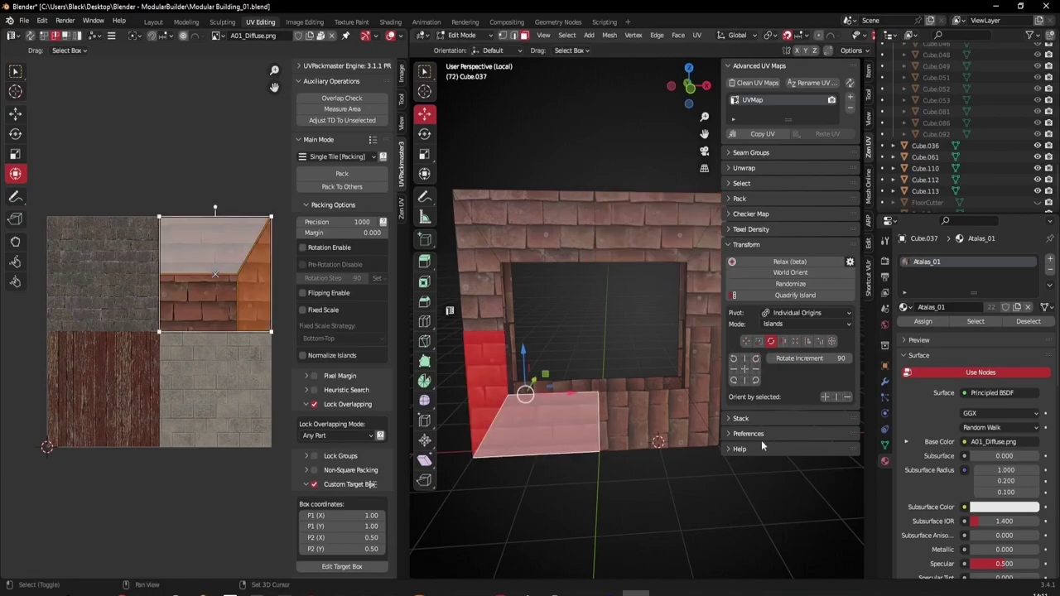
left_click(756, 358)
left_click(756, 358)
Rotate the UVs of the front's lower corner face pair on the +X side clockwise by three 90° increments.
left_click(657, 419)
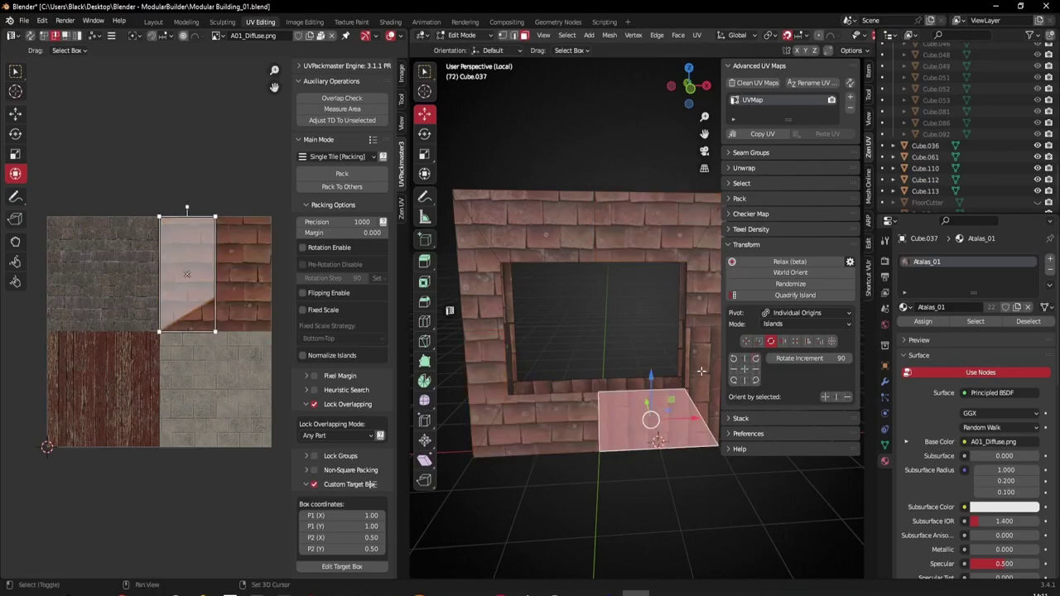
left_click(701, 372, "shift")
left_click(751, 380)
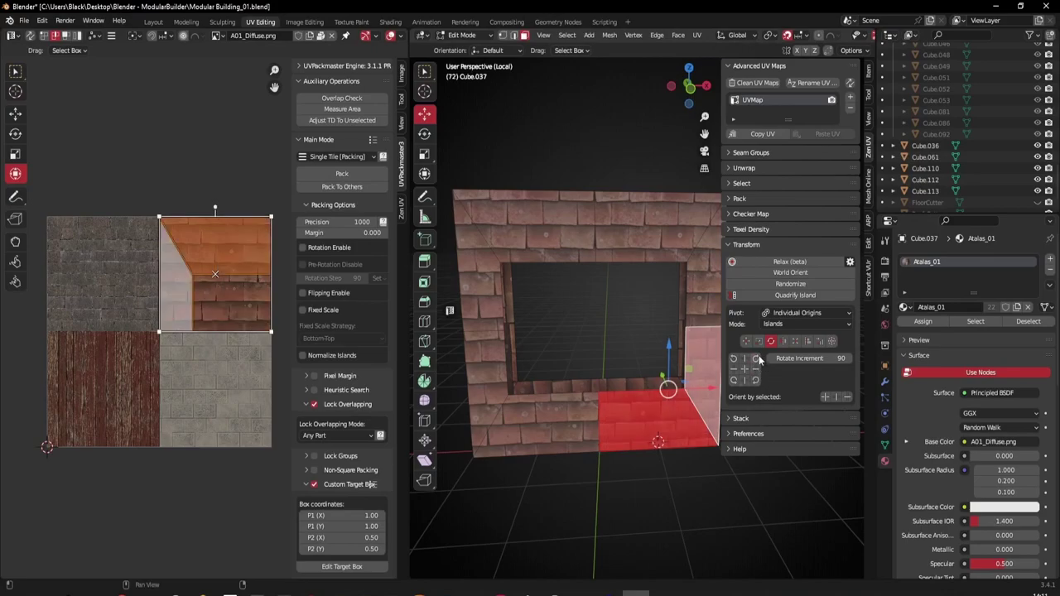
left_click(758, 360)
left_click(758, 361)
Rotate the UVs of the back's upper corner face pair on the +X side clockwise by three 90° increments.
scroll(620, 366, "down", 2)
middle_click_drag(621, 366, 538, 367)
middle_click_drag(712, 343, 543, 338)
scroll(627, 295, "up", 3)
middle_click_drag(596, 303, 642, 306)
left_click(499, 285)
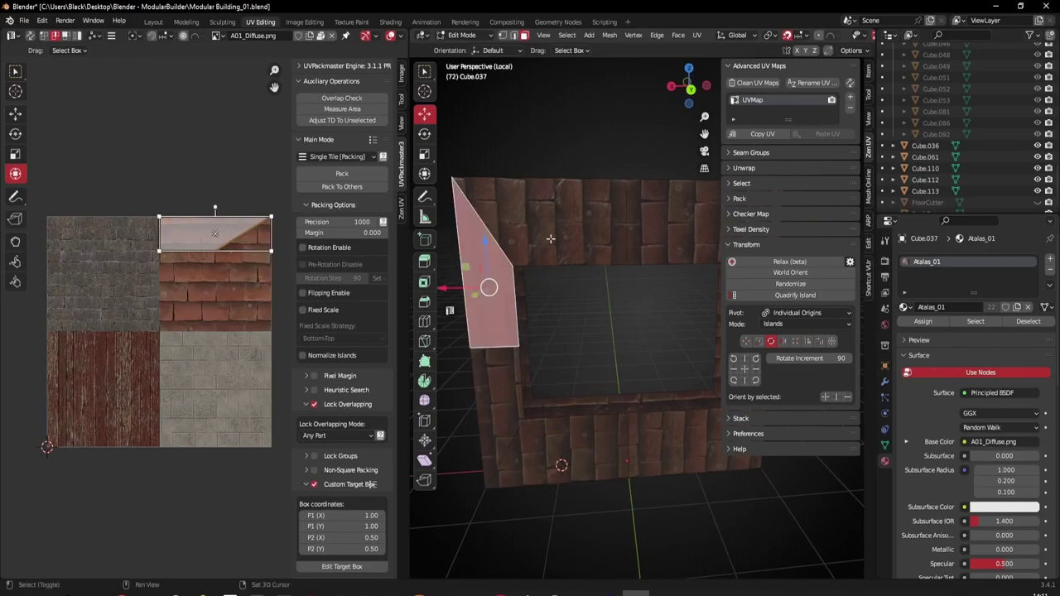
left_click(549, 239, "shift")
left_click(755, 361)
left_click(755, 362)
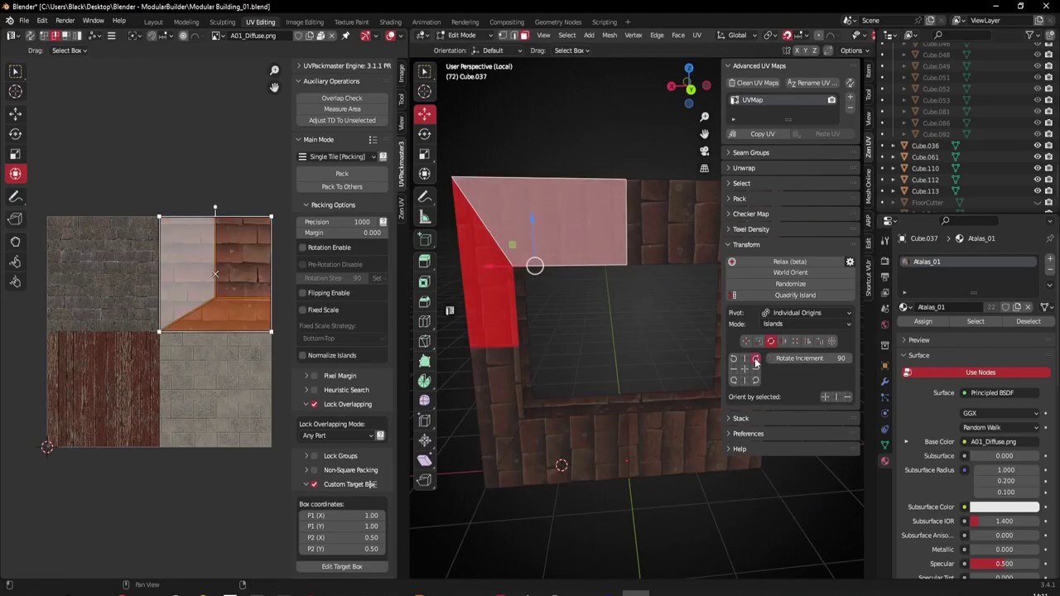
left_click(755, 362)
Rotate the UVs of the back's upper corner face pair on the -X side counterclockwise by three 90° increments.
scroll(634, 291, "down", 2)
middle_click_drag(633, 291, 575, 261)
left_click(575, 261)
left_click(636, 304, "shift")
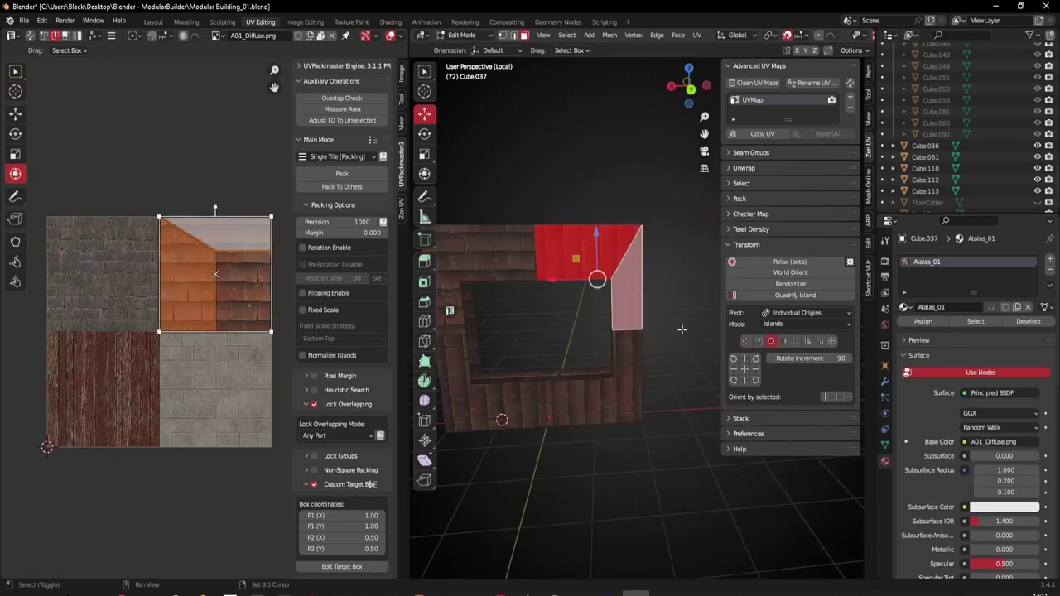
left_click(735, 359)
left_click(737, 359)
left_click(737, 359)
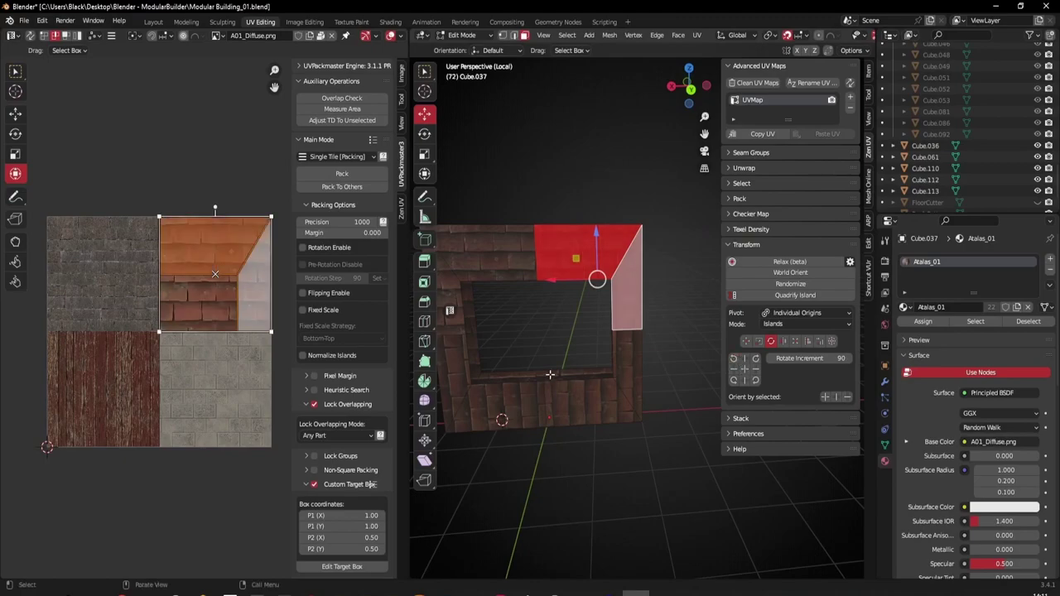
Rotate the UVs of the back's lower corner face pair on the -X side counterclockwise by 90°.
scroll(530, 389, "up", 1)
middle_click_drag(575, 411, 660, 319, "shift")
left_click(657, 327)
left_click(700, 319, "shift")
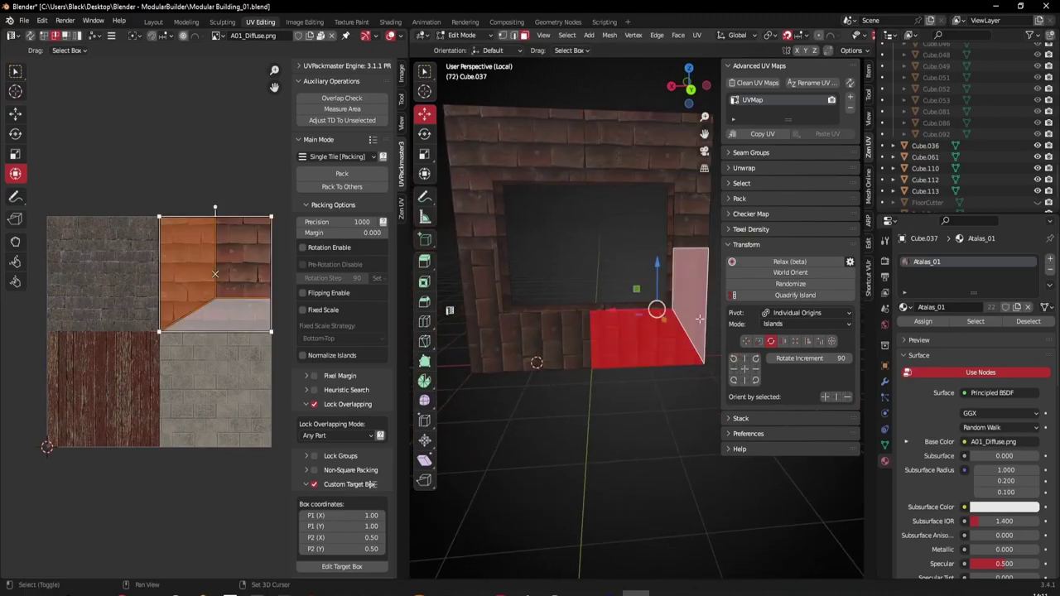
left_click(734, 359)
Rotate the UVs of the back's lower corner face pair on the +X side counterclockwise by three 90° increments.
left_click(542, 341)
left_click(484, 305, "shift")
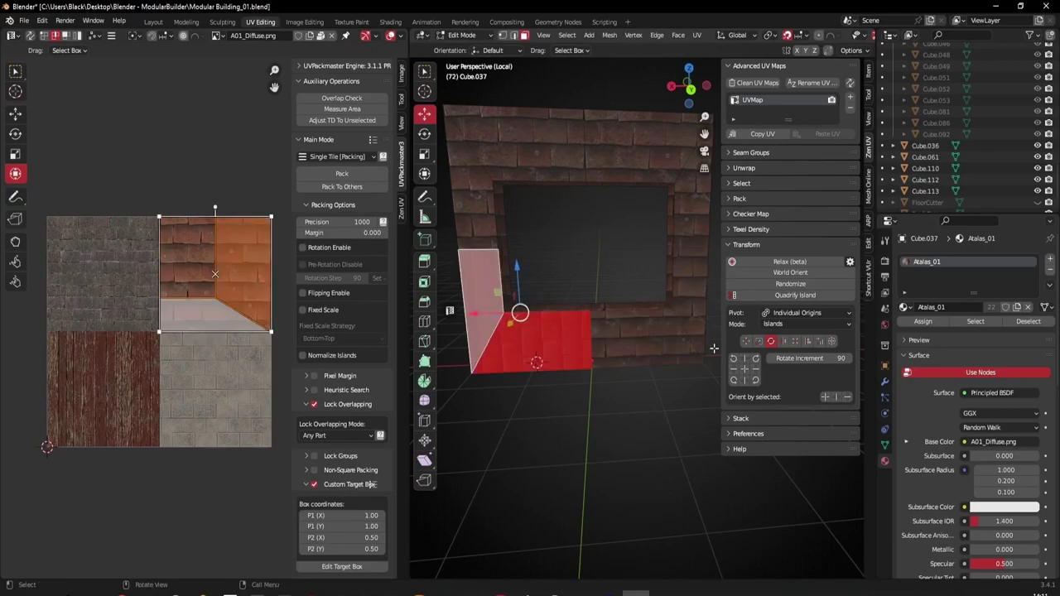
left_click(737, 360)
left_click(737, 361)
left_click(737, 360)
Unwrap four of the wall's narrow outer edge faces one at a time, on the +X end and the top.
middle_click_drag(557, 354, 672, 365)
left_click(605, 289)
middle_click_drag(604, 288, 621, 311)
middle_click_drag(606, 349, 608, 386)
key("u")
left_click(593, 330)
left_click(593, 369)
key("u")
left_click(583, 374)
left_click(602, 316)
key("u")
left_click(603, 316)
left_click(617, 283)
key("u")
left_click(617, 286)
Unwrap the upper and lower faces of the wall's -X end separately.
middle_click_drag(617, 288, 624, 253)
left_click(675, 240)
key("u")
left_click(661, 237)
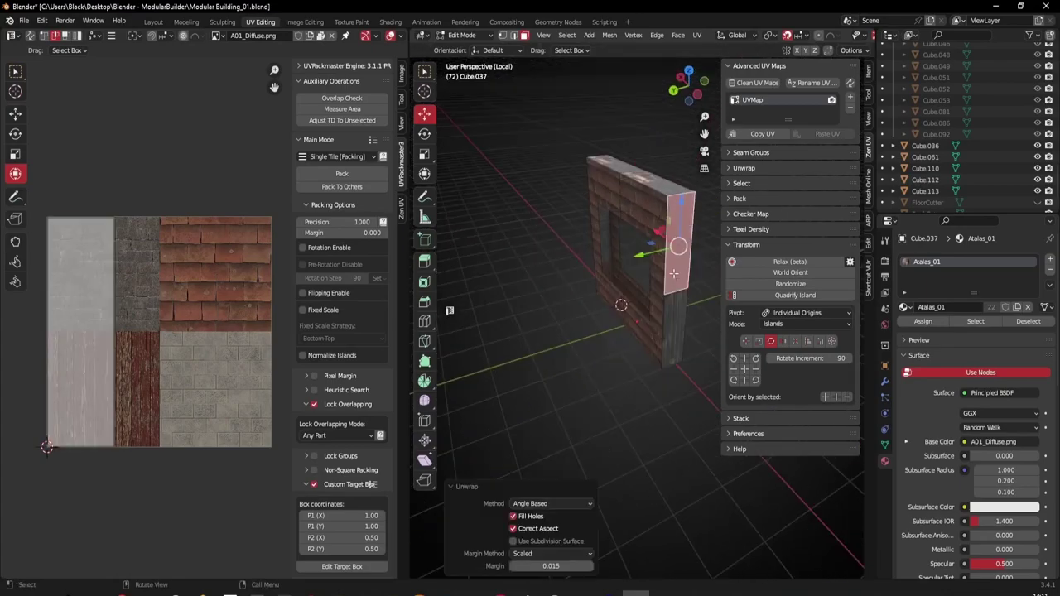
left_click(674, 316)
key("u")
left_click(636, 314)
Unwrap the faces along the wall's underside one at a time.
middle_click_drag(636, 314, 709, 219)
left_click(657, 340)
key("u")
left_click(620, 345)
key("u")
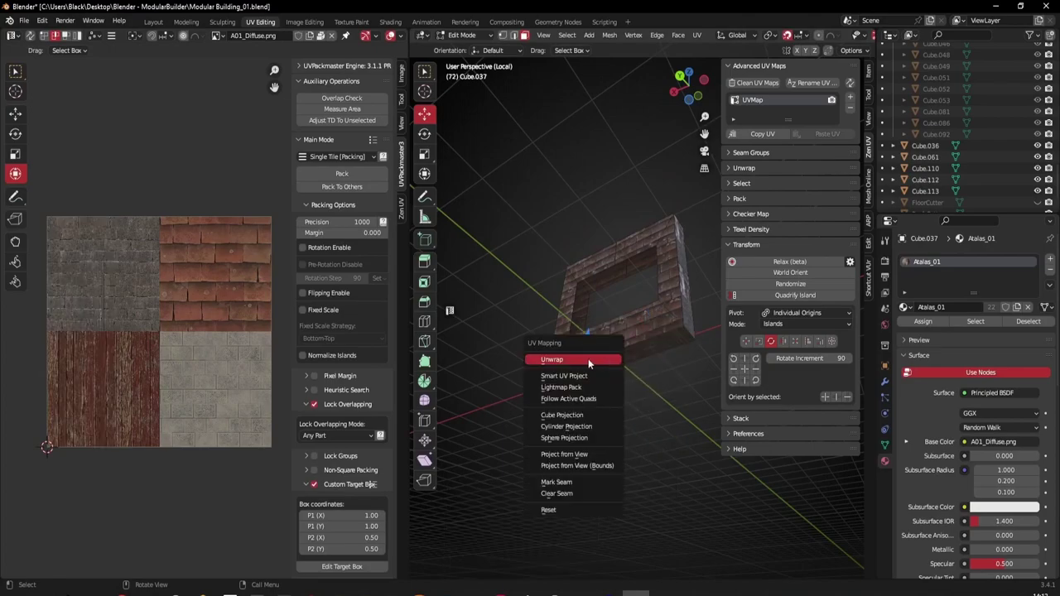
left_click(588, 358)
Select the unwrapped edge faces around the wall and pack all their UVs into the custom target box.
middle_click_drag(587, 359, 746, 341)
left_click(665, 239, "ctrl")
left_click(514, 213, "ctrl")
middle_click_drag(584, 223, 724, 170)
left_click(608, 396, "ctrl")
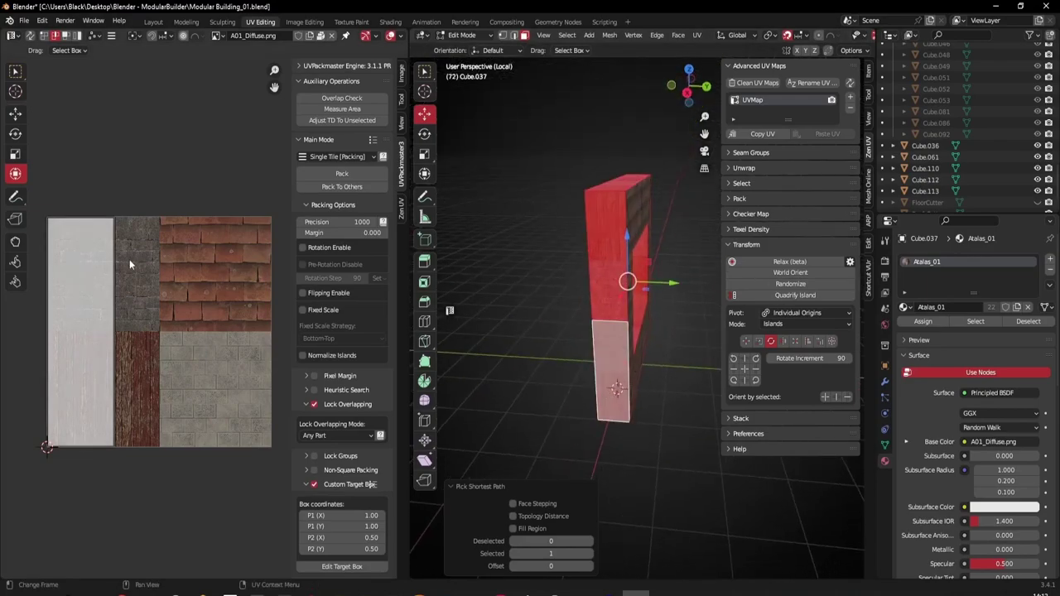
scroll(130, 265, "down", 1)
key("a")
left_click(339, 175)
Select the wall's top and bottom face pairs, rotate their UVs by 90° and repack them into the custom target box.
middle_click_drag(594, 316, 521, 373)
left_click(622, 207)
left_click(622, 205)
left_click(572, 221, "shift")
middle_click_drag(572, 201, 556, 60)
left_click(571, 318, "shift")
left_click(624, 336, "shift")
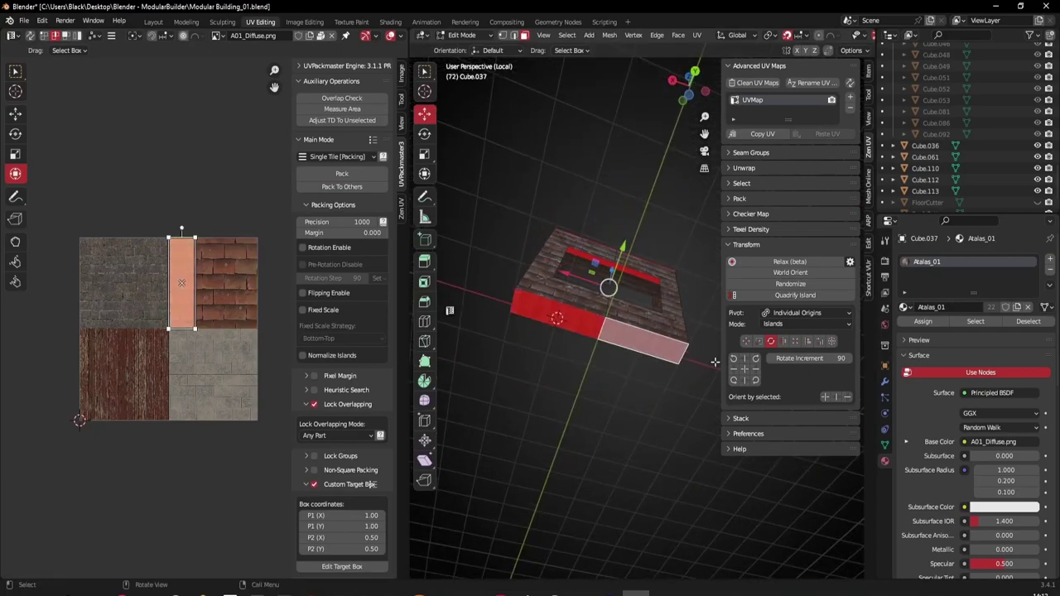
left_click(757, 357)
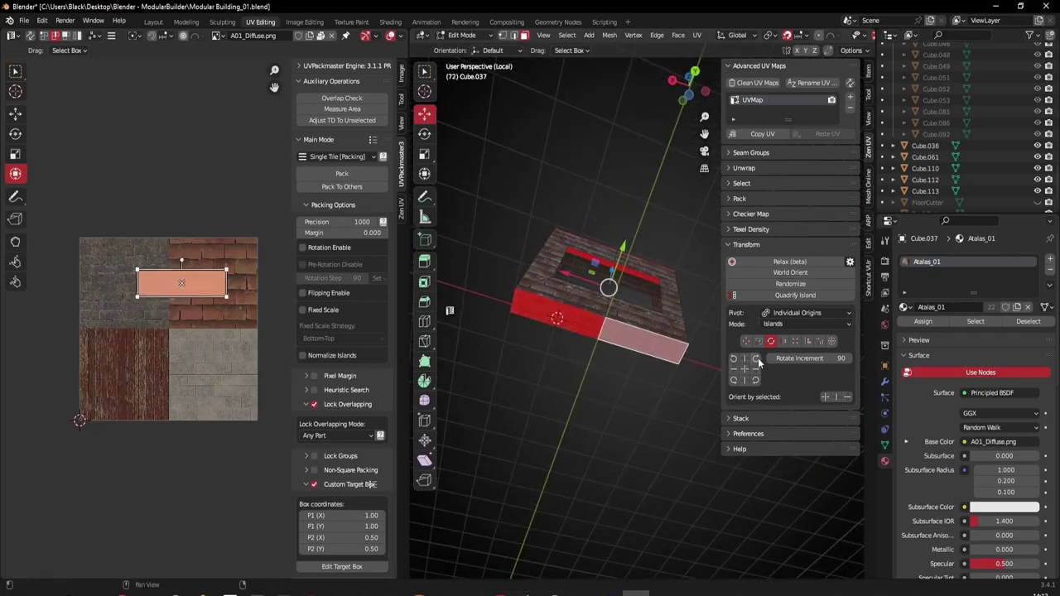
left_click(345, 177)
Rotate the UVs of the upper face on the wall's +X end by 180° in two 90° increments.
middle_click_drag(581, 217, 572, 283)
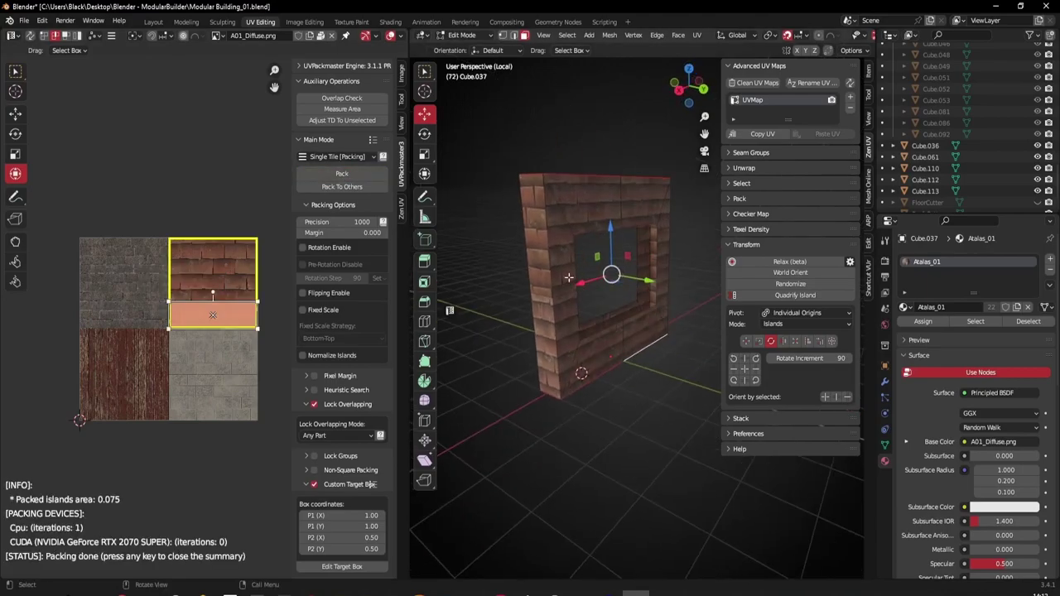
middle_click_drag(574, 331, 580, 367, "shift")
scroll(566, 335, "up", 1)
left_click(509, 270)
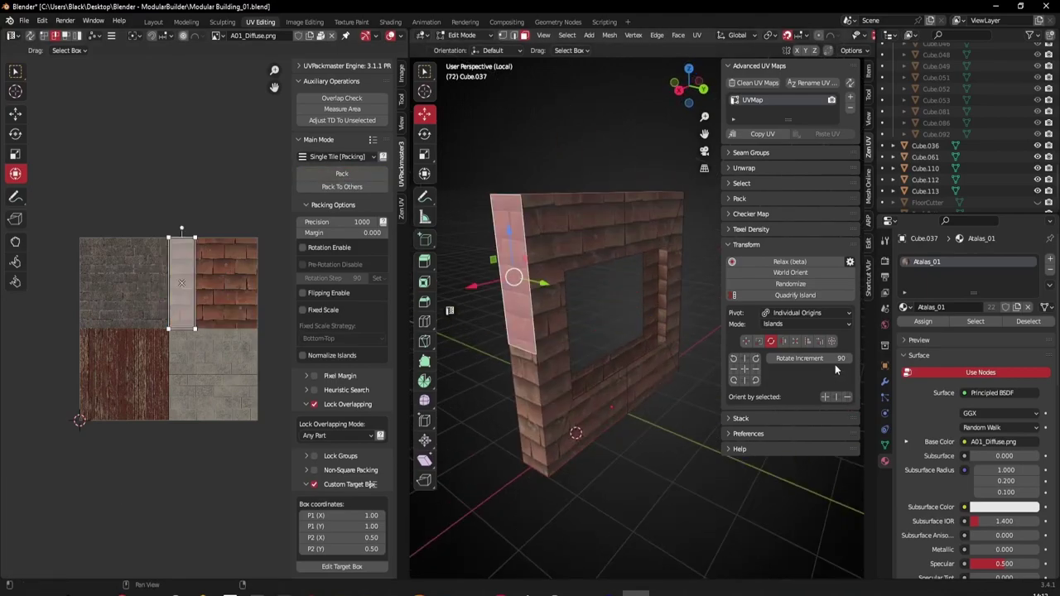
left_click(755, 359)
left_click(754, 361)
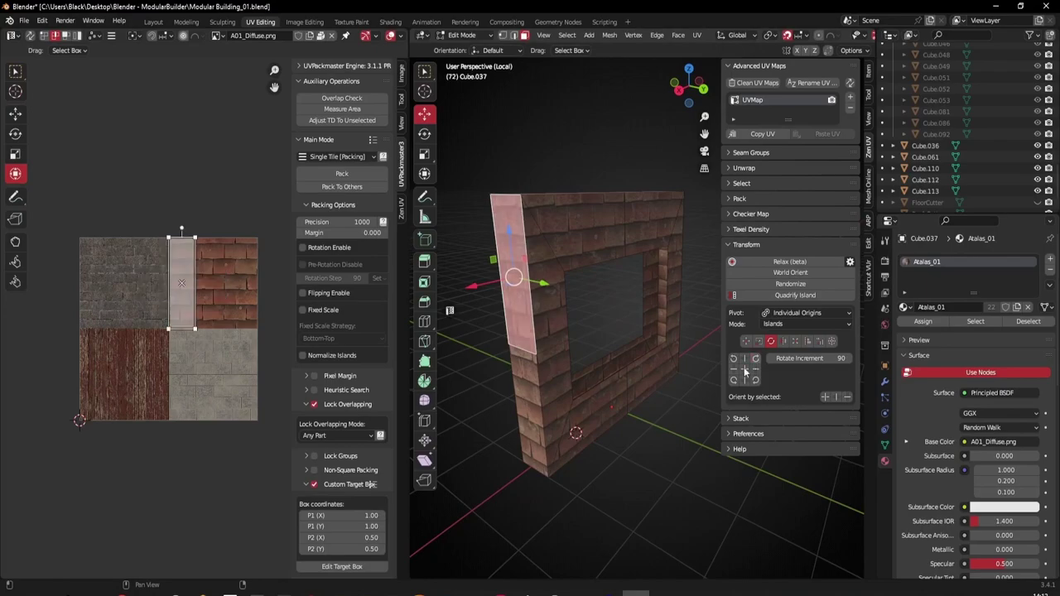
Select another pair of the wall's faces and rotate their UVs by 180° in two 90° increments.
middle_click_drag(641, 372, 670, 259)
left_click(606, 292)
left_click(612, 373, "shift")
left_click(756, 360)
left_click(755, 359)
Compare the UV placement of the wall's end faces with the adjoining back faces at the vertical corners.
left_click(670, 260)
middle_click_drag(662, 327, 638, 332)
middle_click_drag(710, 299, 610, 298, "shift")
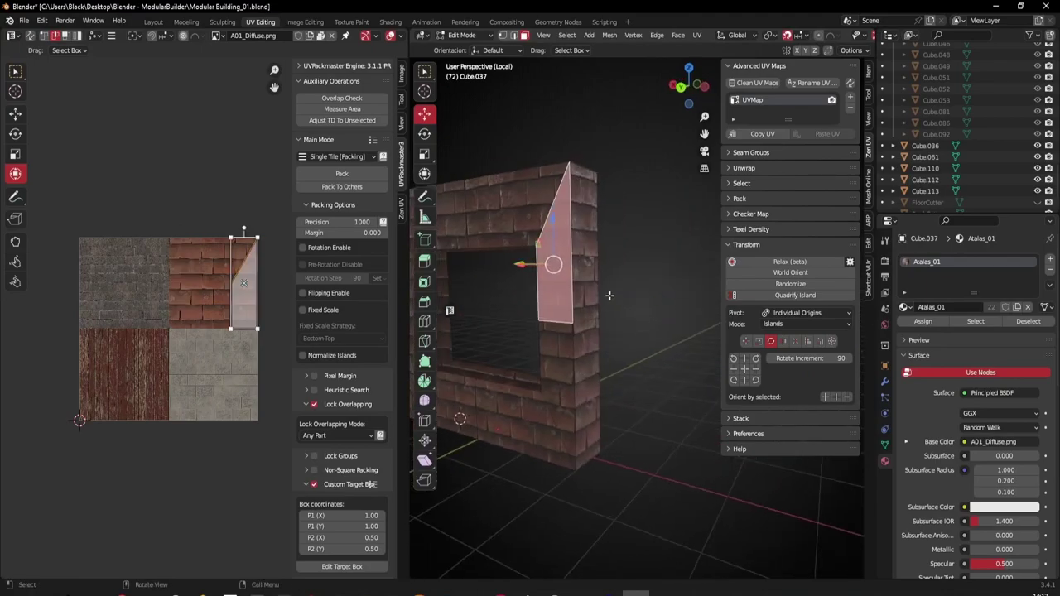
left_click(583, 286)
left_click(592, 360, "shift")
middle_click_drag(491, 267, 611, 255)
left_click(576, 242)
left_click(581, 396, "shift")
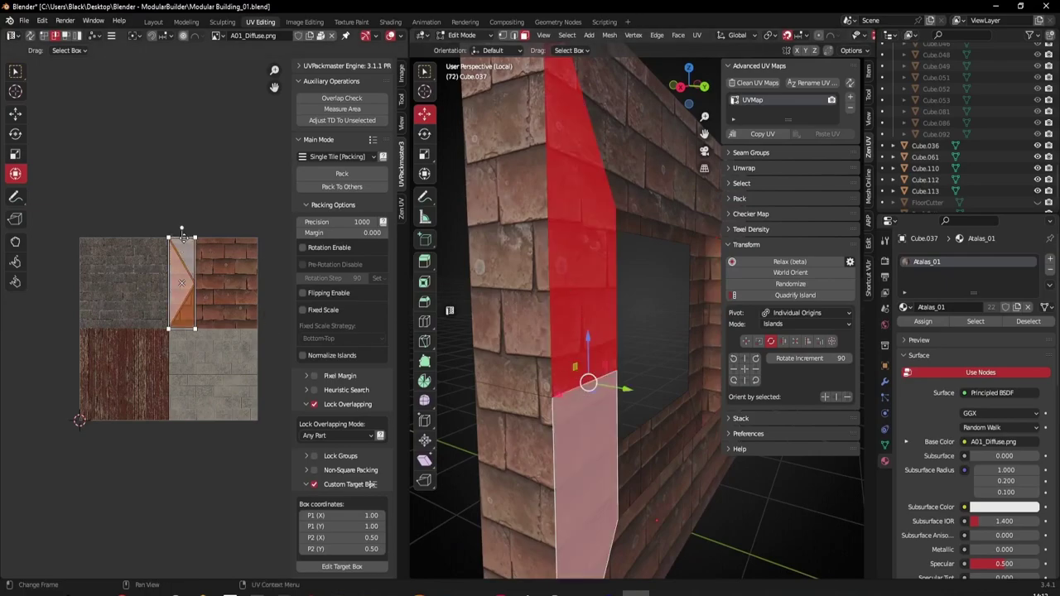
Select both faces of the wall's +X end and move their UVs along X across the roof-tile texture.
left_click(511, 264)
left_click(515, 419, "shift")
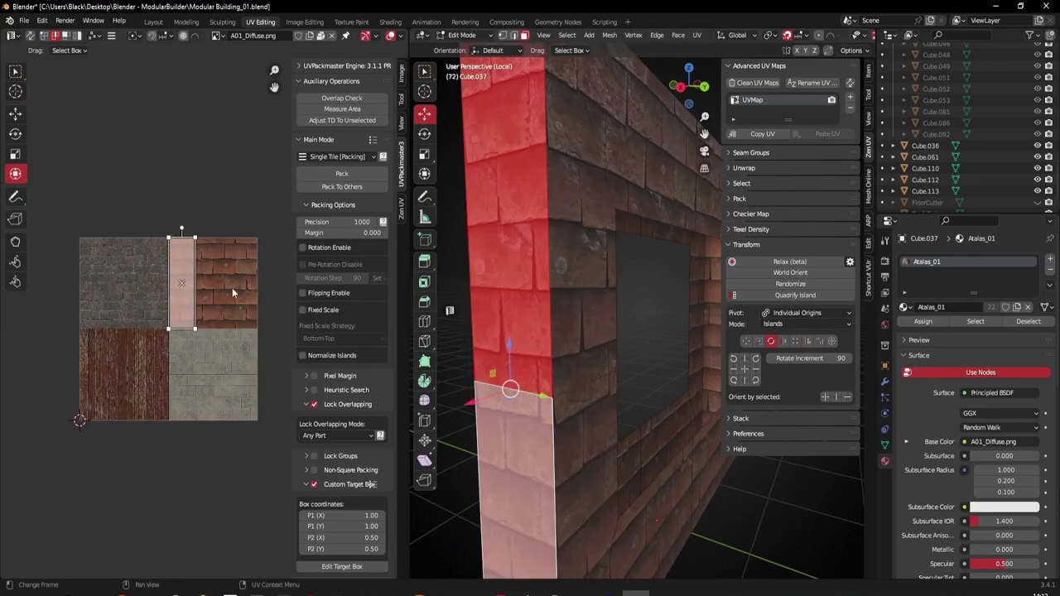
key("g")
key("x")
left_click(366, 283)
Select both top faces of the wall and examine how their UVs line up with the adjoining faces.
middle_click_drag(644, 417, 647, 334)
left_click(607, 302)
middle_click_drag(608, 302, 593, 400)
middle_click_drag(594, 449, 571, 325)
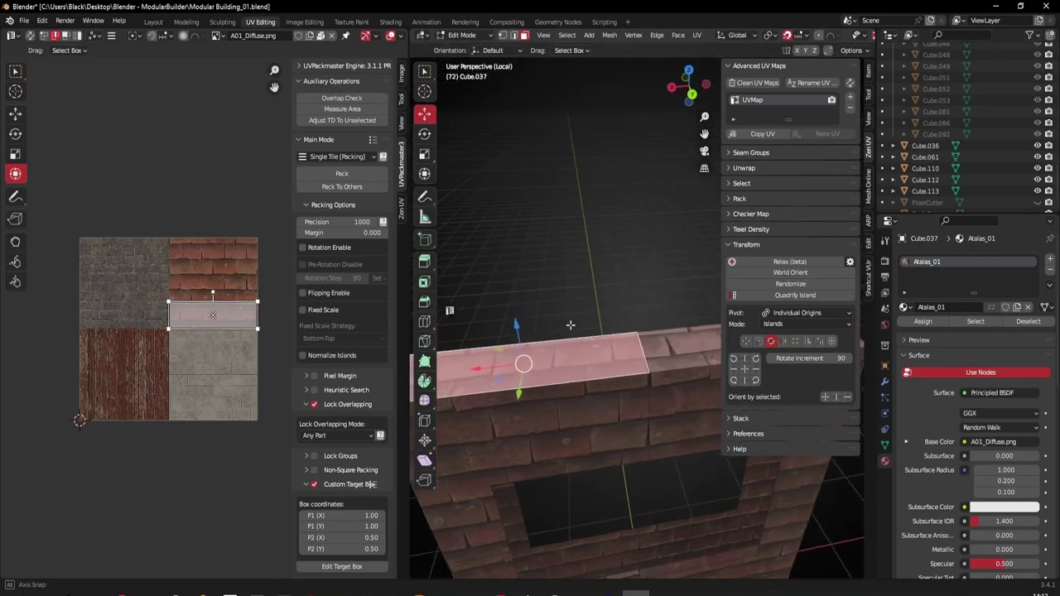
left_click(683, 354, "shift")
middle_click_drag(651, 432, 579, 316)
scroll(641, 323, "down", 2)
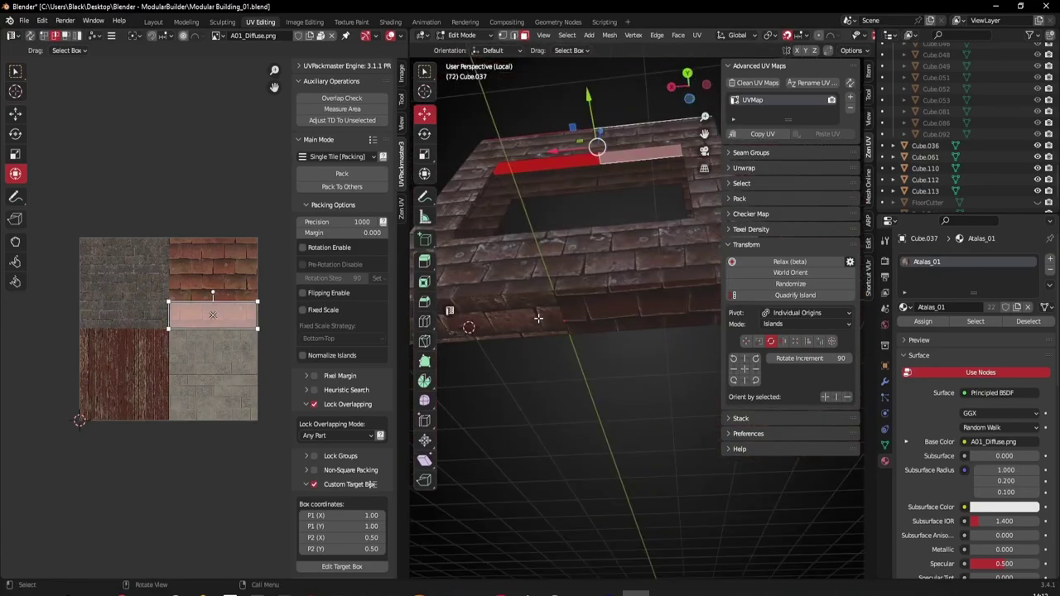
Rotate the UVs of the bottom face on the +X half by 180° in two 90° increments.
left_click(545, 318)
left_click(753, 361)
left_click(753, 361)
Select both bottom faces and move their UVs along Y to the upper edge of the roof-tile texture.
left_click(608, 312, "shift")
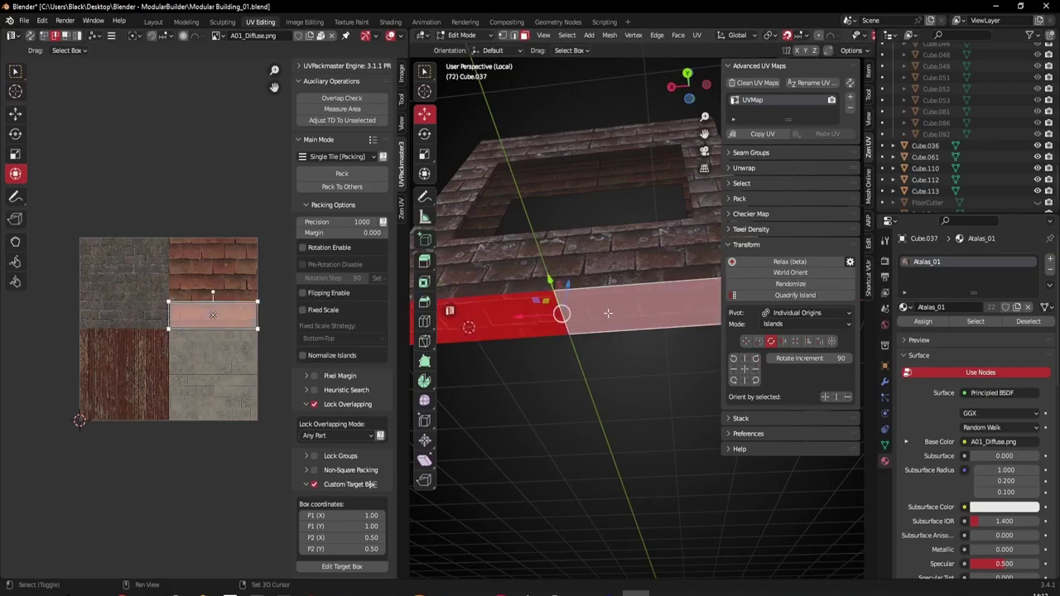
key("g")
key("y")
left_click(233, 237)
middle_click_drag(205, 186, 209, 202)
scroll(562, 329, "down", 2)
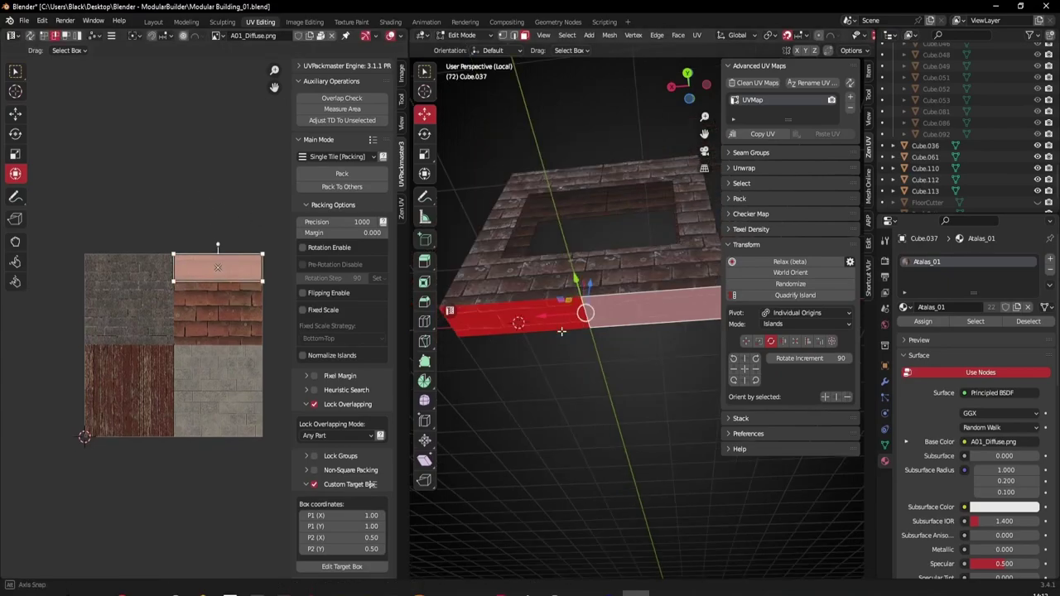
Select all faces, set the UV transform mode to move and shift the UVs left onto the dark stone brick texture.
middle_click_drag(562, 328, 583, 356)
key("a")
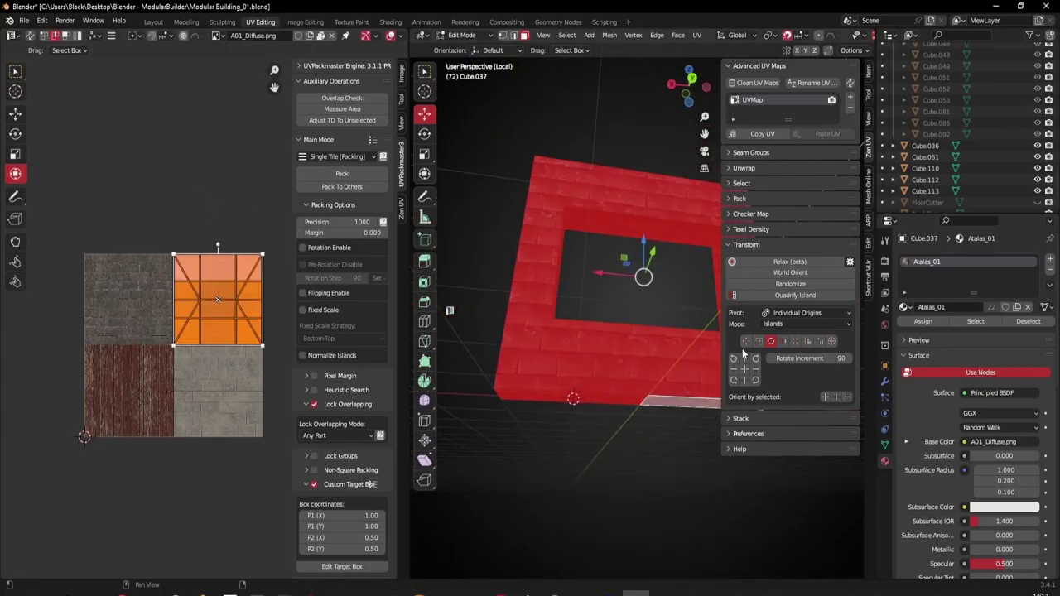
left_click(745, 341)
left_click(733, 372)
left_click(596, 462)
middle_click_drag(596, 418, 578, 355)
scroll(617, 464, "up", 4)
Switch to the Modeling workspace and assign the existing Glass material to the wide window's two outer panes.
left_click(186, 22)
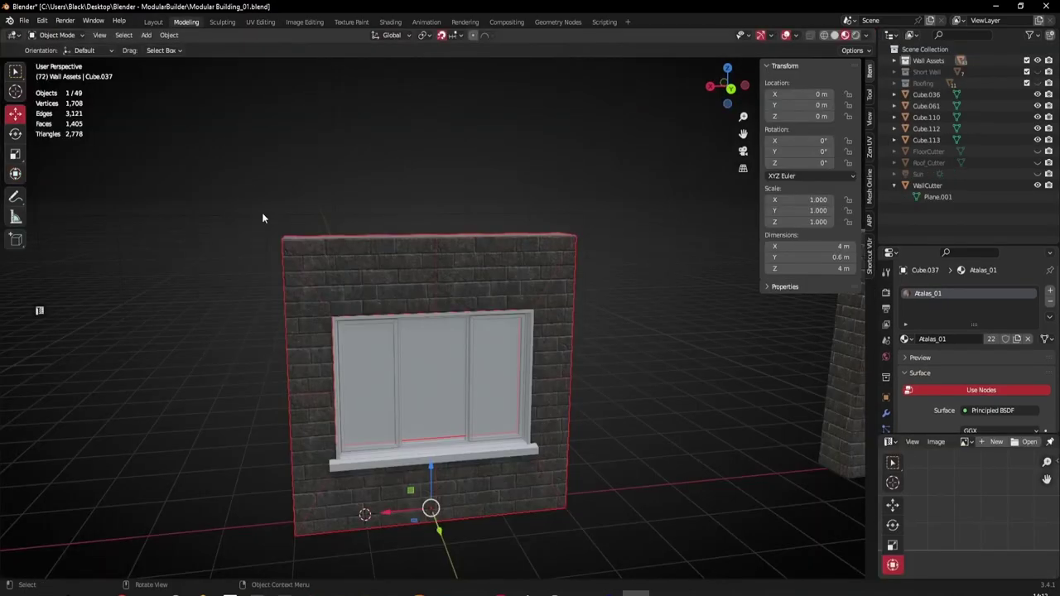
scroll(407, 330, "down", 3)
middle_click_drag(408, 331, 476, 357)
middle_click_drag(563, 375, 439, 360, "shift")
scroll(333, 354, "up", 2)
left_click(321, 353)
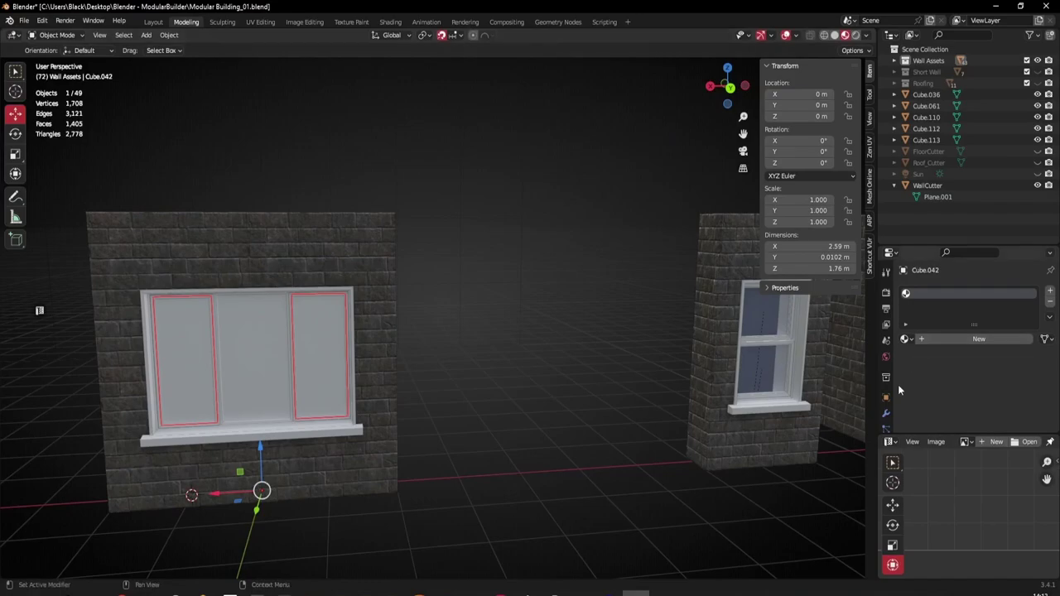
left_click(905, 339)
left_click(927, 374)
Assign the existing Glass material to the wide window's middle pane.
left_click(259, 351)
left_click(908, 342)
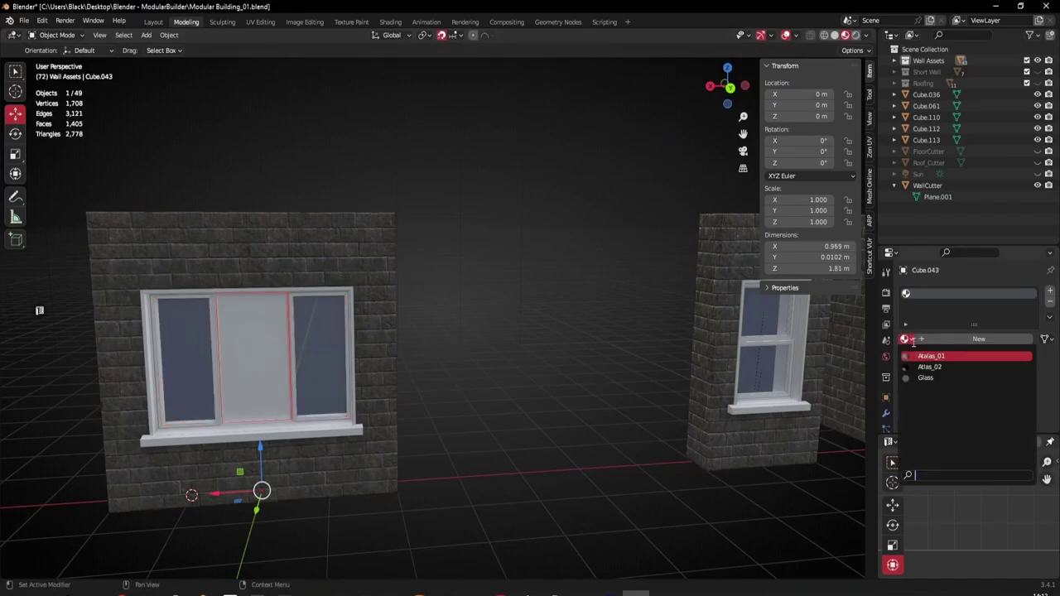
left_click(920, 380)
Select the wide window wall with all its window parts and move them -7 m along X and -3 m along Y.
scroll(436, 364, "down", 4)
middle_click_drag(436, 364, 509, 427)
left_click_drag(479, 429, 282, 312)
middle_click_drag(356, 352, 402, 380)
left_click_drag(319, 374, 603, 390)
left_click_drag(580, 354, 551, 292)
mouse_move(606, 347)
middle_mouse_down()
mouse_move(585, 307)
mouse_move(594, 336)
middle_mouse_up()
mouse_move(595, 335)
middle_mouse_down("shift")
mouse_move(454, 332)
mouse_move(588, 356)
mouse_move(575, 346)
mouse_move(591, 344)
middle_mouse_up("shift")
scroll(451, 321, "down", 3)
scroll(571, 354, "down", 2)
scroll(434, 345, "up", 1)
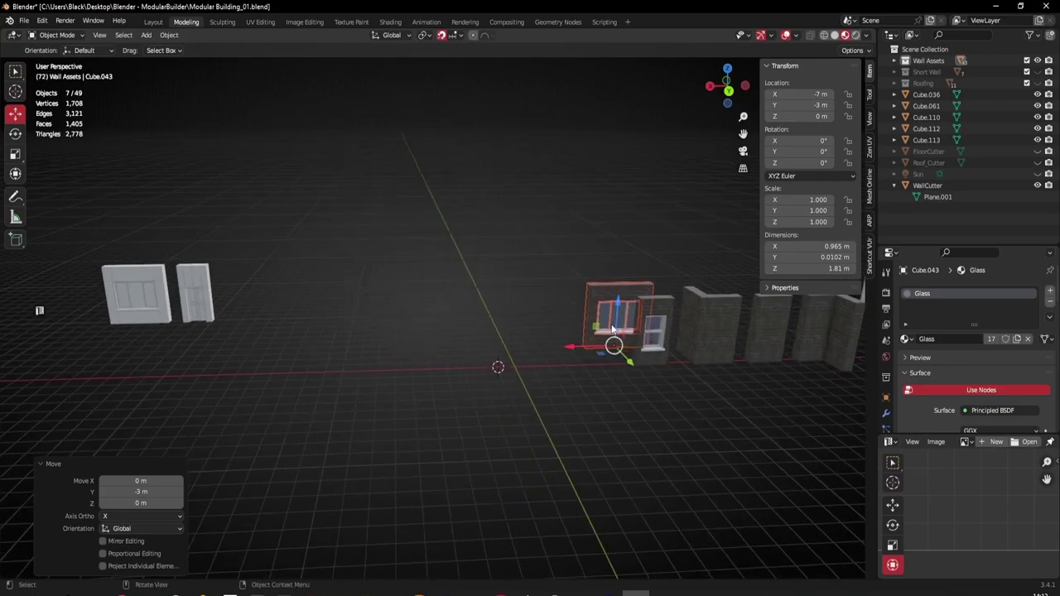
scroll(611, 332, "up", 1)
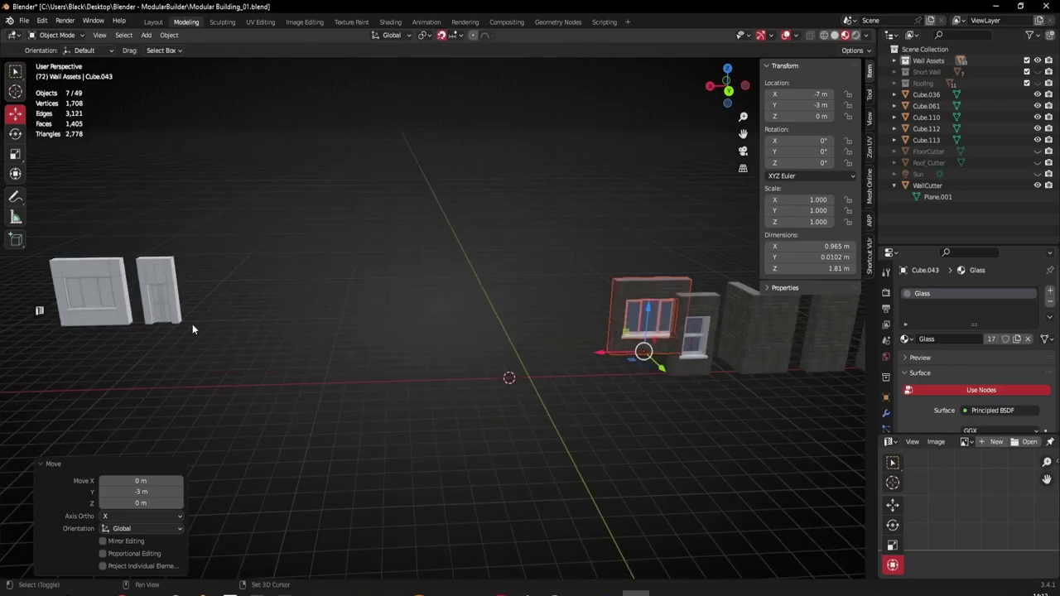
Select the untextured door wall with its door and move it to the world origin.
middle_click_drag(192, 323, 311, 379, "shift")
left_click_drag(311, 380, 239, 290)
left_click_drag(224, 372, 616, 434)
Move the untextured wide-window wall with its parts -27 m along X and 7 m along Y, and delete it.
left_click_drag(195, 360, 217, 382)
middle_click_drag(217, 381, 213, 399)
left_click_drag(162, 353, 636, 403)
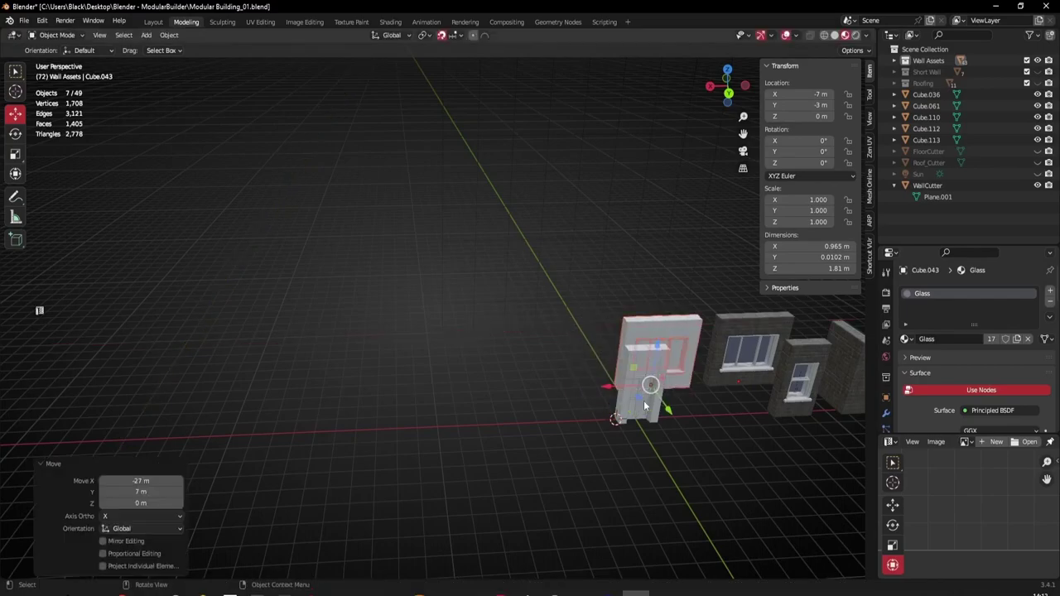
key("KP_Decimal")
middle_click_drag(631, 390, 462, 375)
scroll(502, 390, "down", 5)
key("x")
left_click(438, 372)
Dissolve the middle vertical edge loop above the door in the door wall's mesh.
scroll(487, 377, "down", 3)
middle_click_drag(573, 389, 333, 364)
scroll(466, 404, "up", 5)
scroll(383, 407, "down", 4)
middle_click_drag(426, 421, 450, 411, "shift")
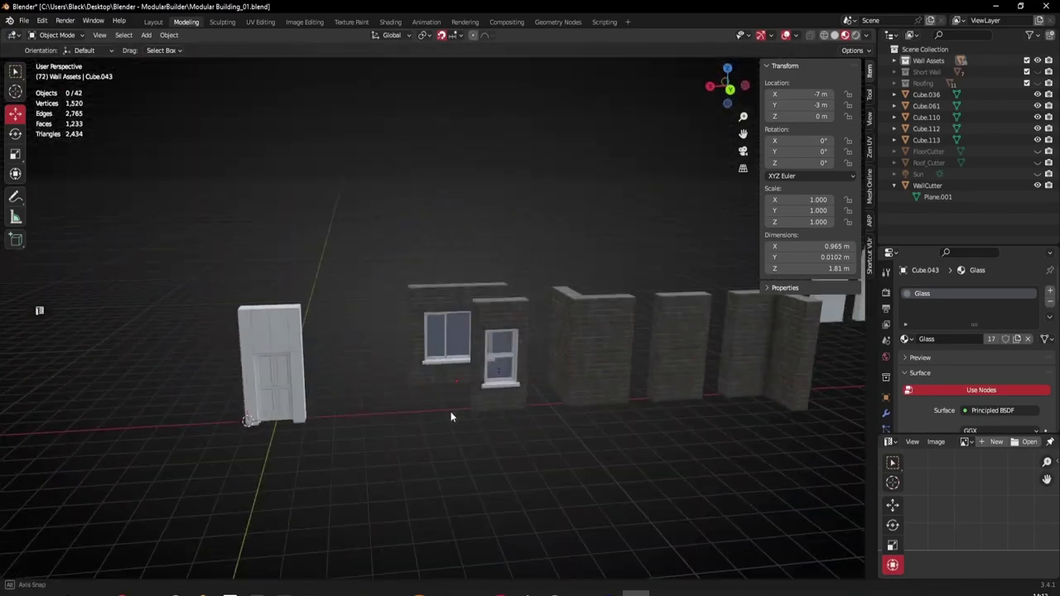
middle_click_drag(376, 395, 505, 386)
left_click(448, 318)
scroll(450, 318, "up", 1)
middle_click_drag(450, 318, 484, 385)
scroll(433, 369, "up", 1)
key("Tab")
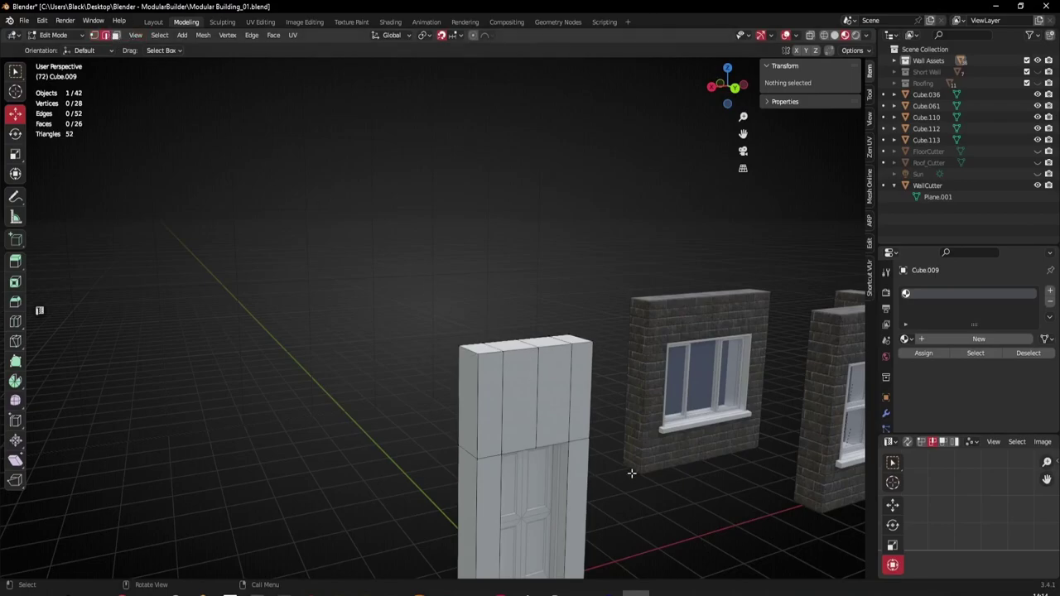
left_click(538, 403, "alt")
key("x")
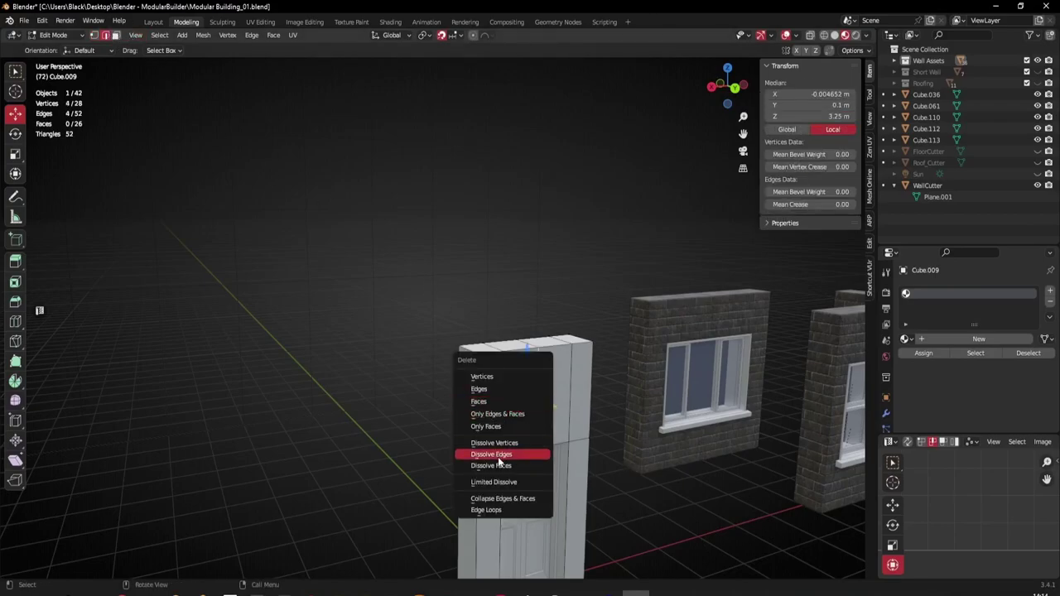
left_click(499, 457)
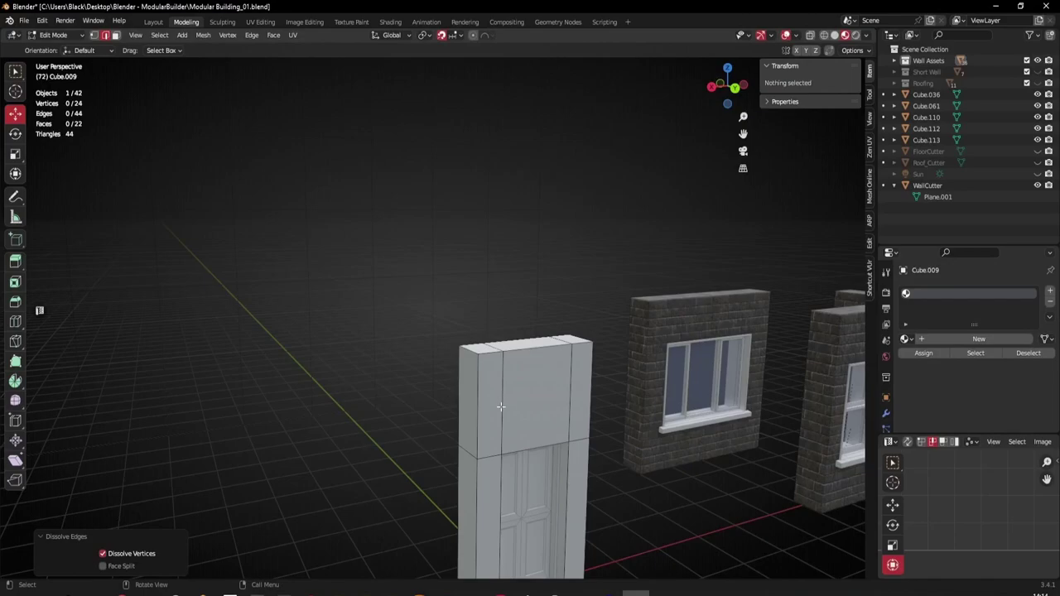
Merge the extra vertices on the door wall's +X side into its top outer corners, on both back and front, using At Last.
key("1")
left_click(506, 357)
left_click(477, 458, "shift")
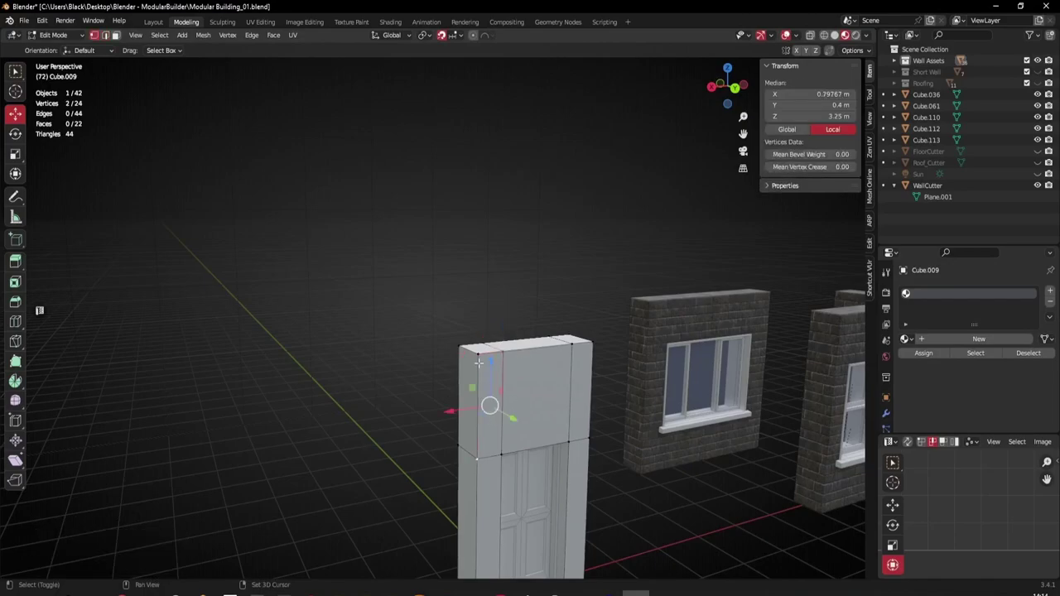
key("m")
left_click(478, 357)
middle_click_drag(478, 357, 485, 305)
left_click(453, 298)
left_click(473, 376, "shift")
left_click(474, 301, "shift")
key("m")
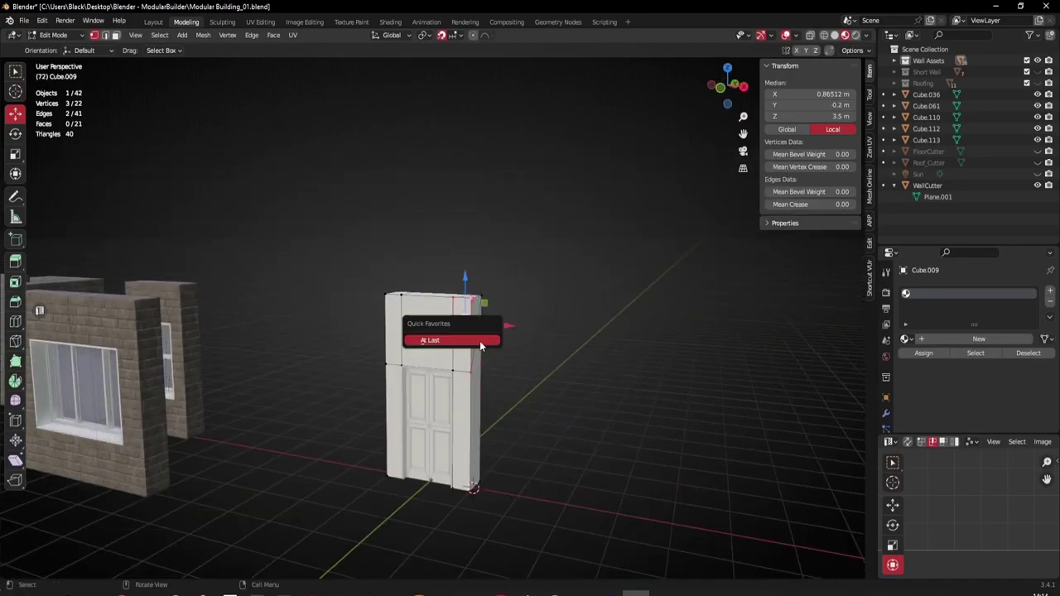
left_click(483, 339)
Merge the extra vertices on the door wall's -X side into its top outer corners, on both back and front, using At Last.
middle_click_drag(502, 373, 481, 373)
scroll(480, 373, "up", 2)
left_click(490, 395)
left_click(472, 290, "shift")
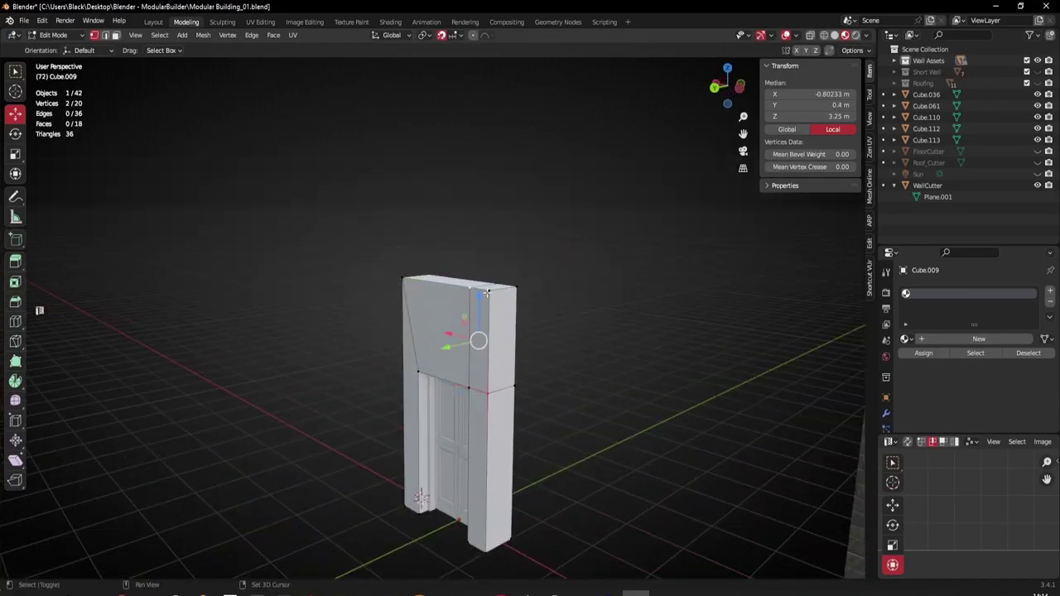
left_click(490, 292, "shift")
key("m")
left_click(499, 317)
middle_click_drag(500, 323, 520, 437)
left_click(417, 411)
left_click(438, 300, "shift")
left_click(415, 305, "shift")
key("q")
left_click(417, 316)
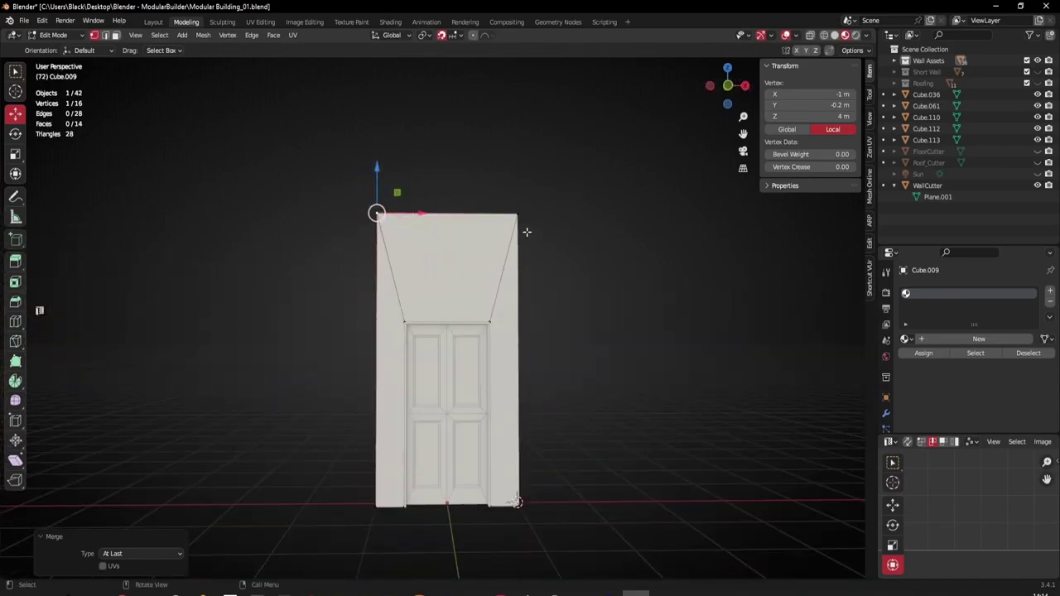
Add one centred loop cut across each of the two wall strips beside the door.
mouse_move(507, 374)
middle_mouse_down()
mouse_move(542, 367)
mouse_move(500, 368)
mouse_move(469, 391)
mouse_move(512, 392)
middle_mouse_up()
left_click(115, 36)
left_click(520, 388)
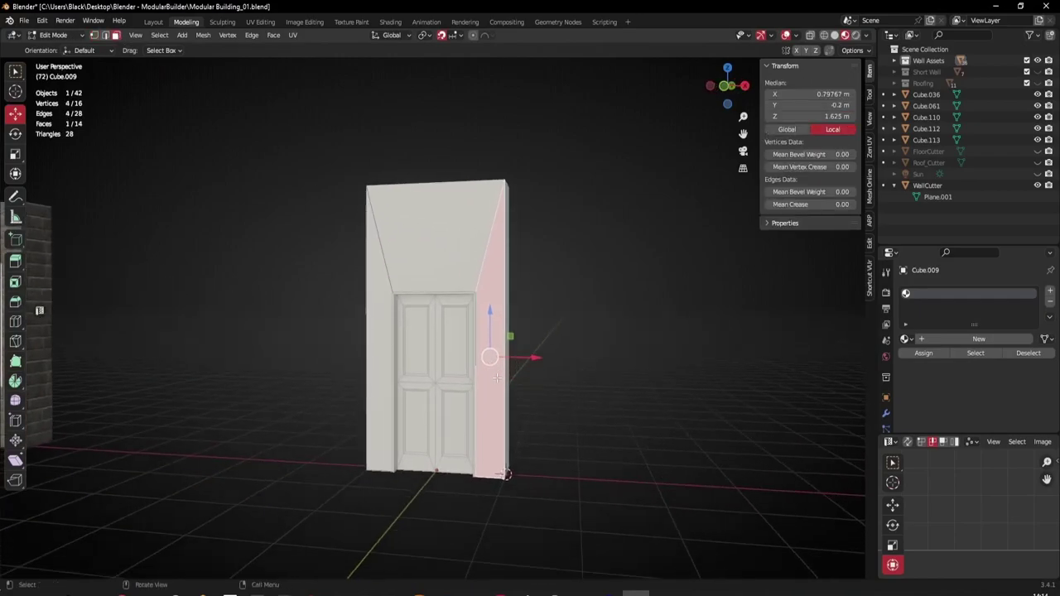
scroll(511, 392, "up", 1)
key("ctrl+r")
left_click(513, 394)
right_click(514, 393)
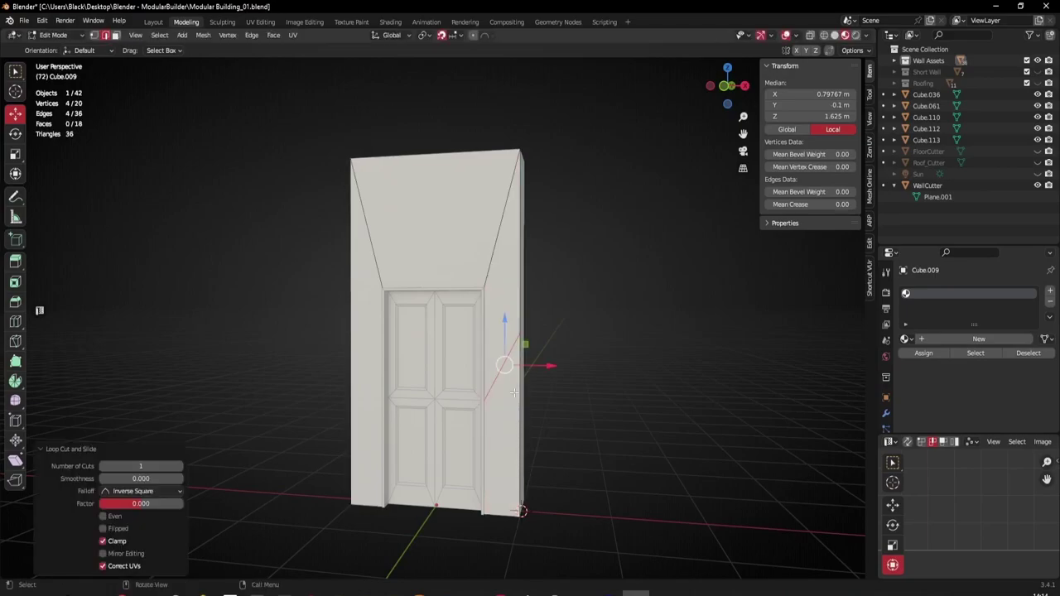
middle_click_drag(389, 402, 412, 403)
key("ctrl+r")
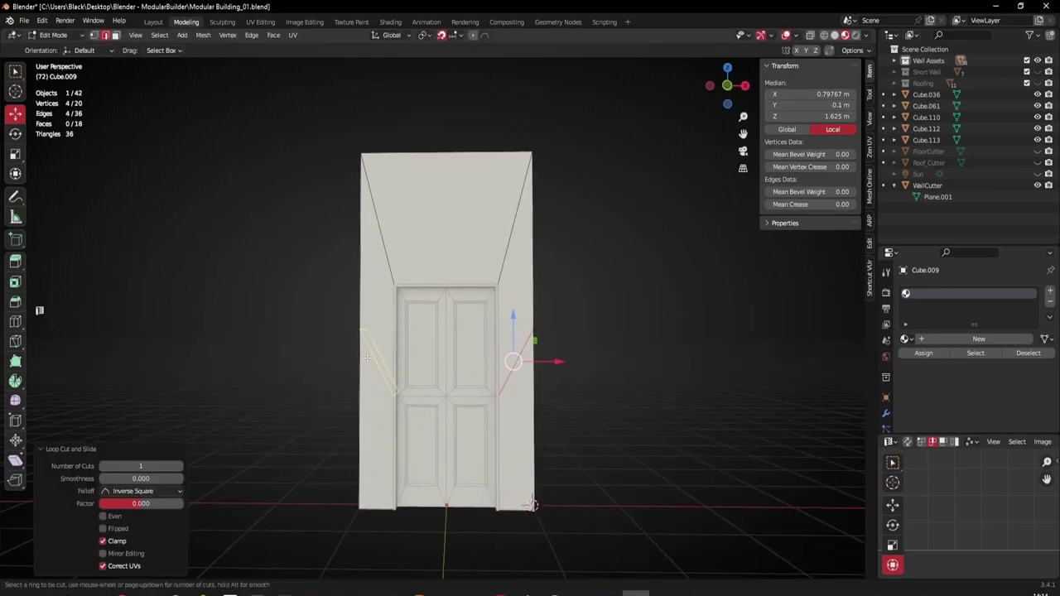
left_click(367, 357)
right_click(452, 387)
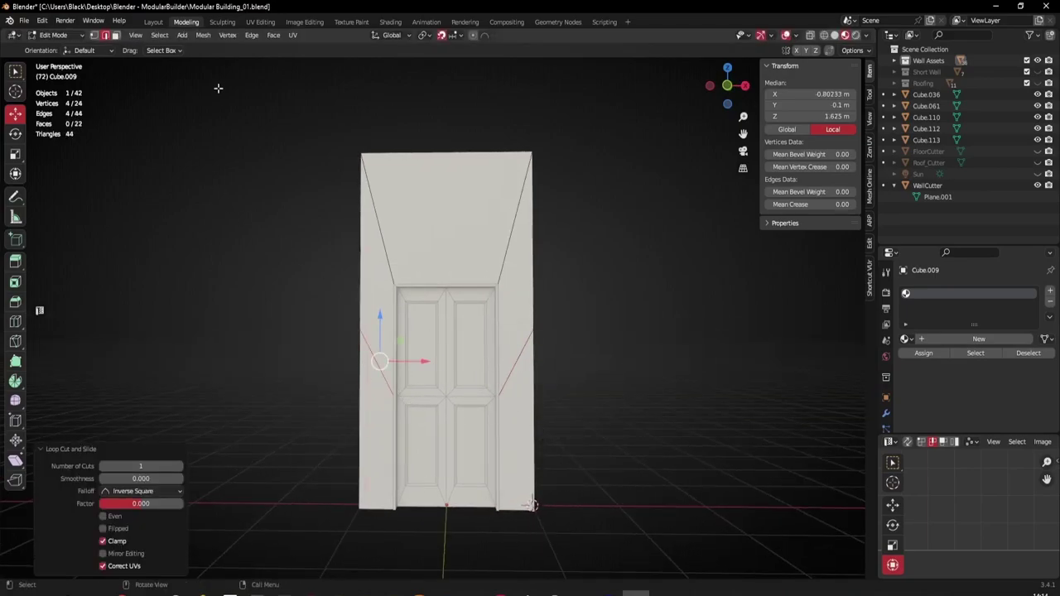
Select both new edge loops and flatten them by scaling to 0 along Z.
left_click(512, 354, "alt")
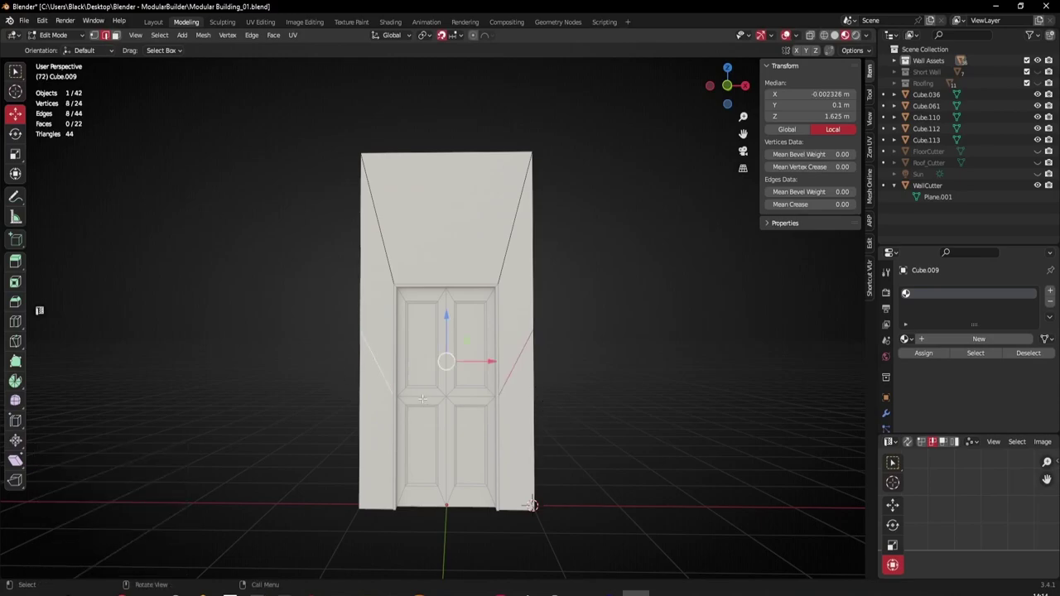
key("s")
key("z")
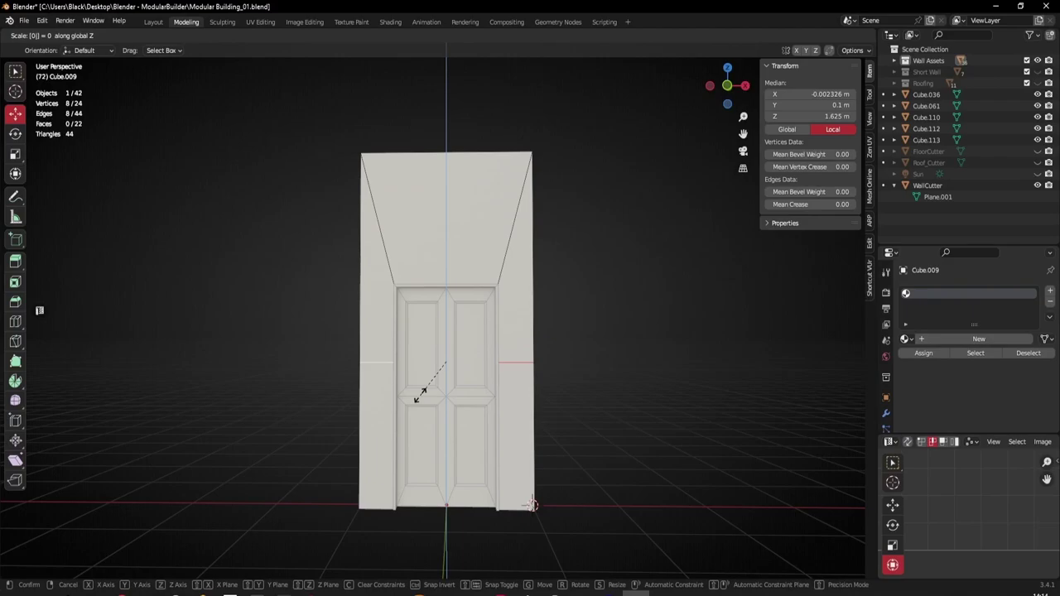
key("Return")
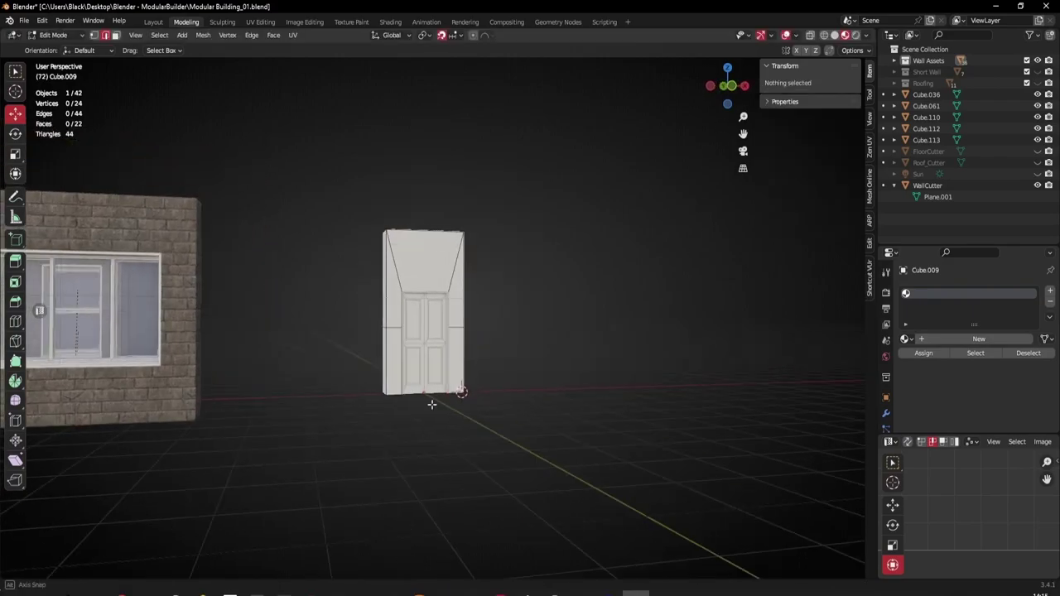
Set the height of both edge loops beside the door to 2 m on local Z.
middle_click_drag(431, 404, 469, 372)
scroll(500, 354, "up", 5)
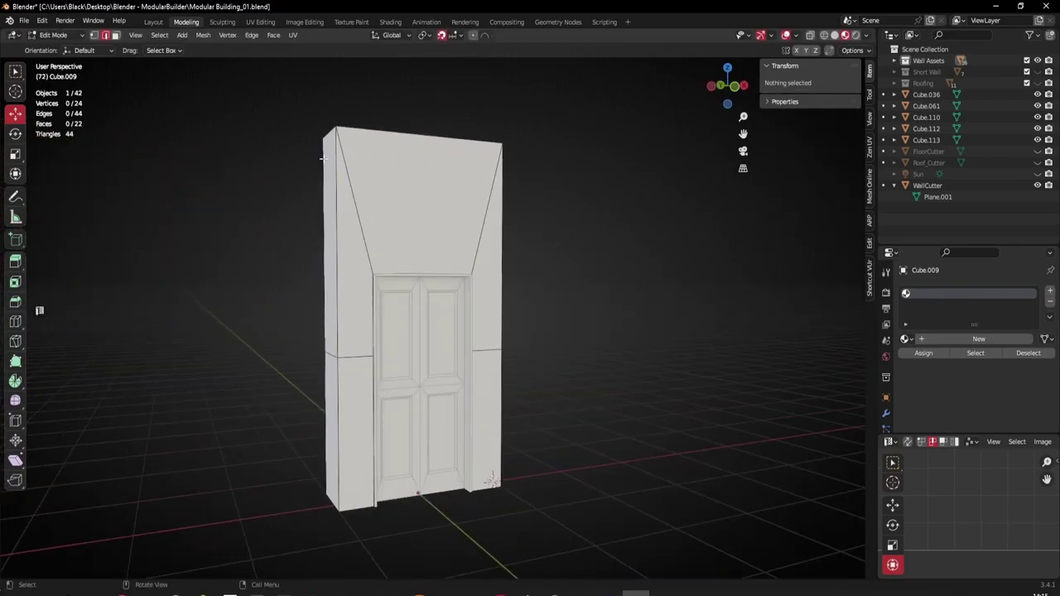
mouse_move(444, 230)
middle_mouse_down()
mouse_move(364, 225)
mouse_move(455, 240)
middle_mouse_up()
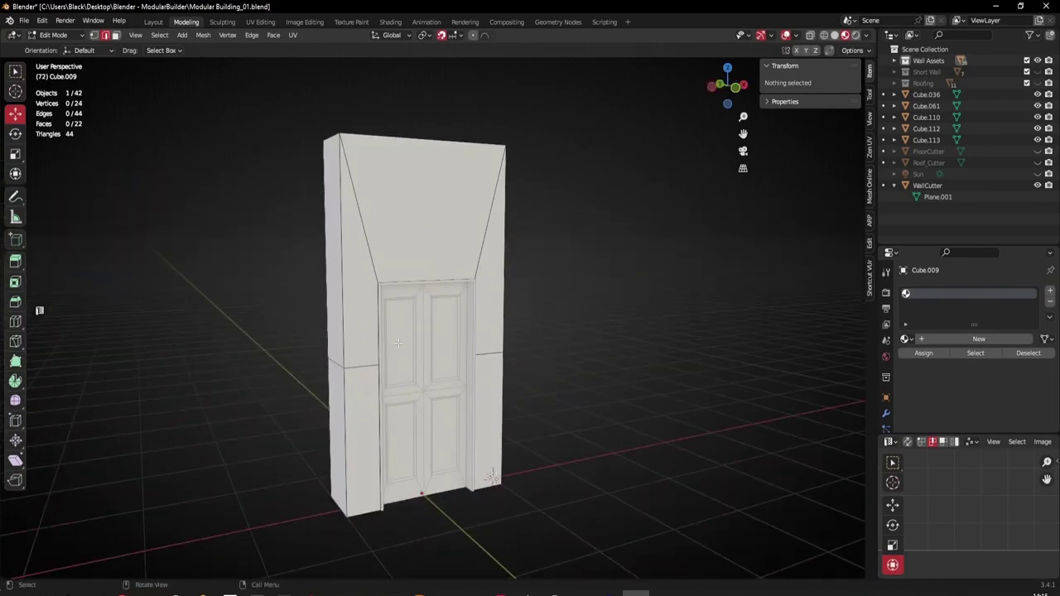
left_click(356, 368, "alt")
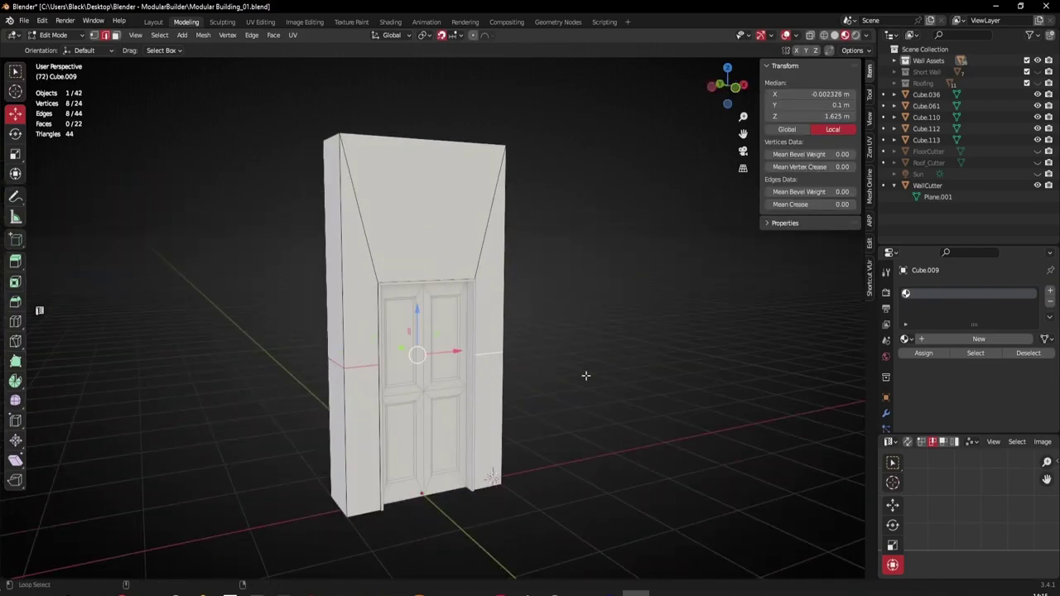
left_click(817, 115)
type("2")
key("Return")
left_click(582, 404)
Check in front view how the door wall's edge loops line up with the WallCutter grid edge.
middle_click_drag(573, 357, 525, 339)
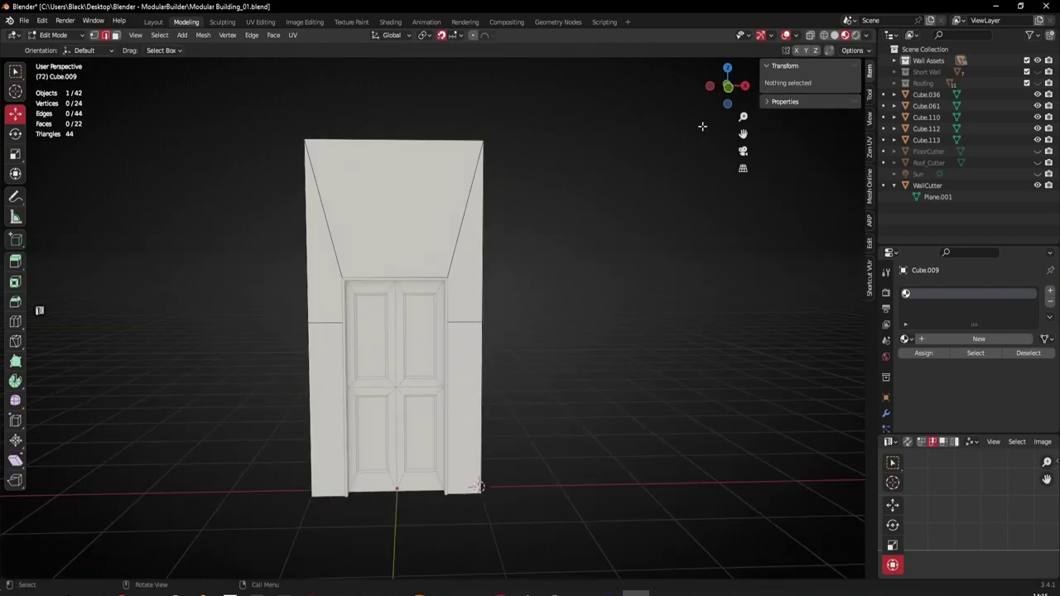
left_click(728, 88)
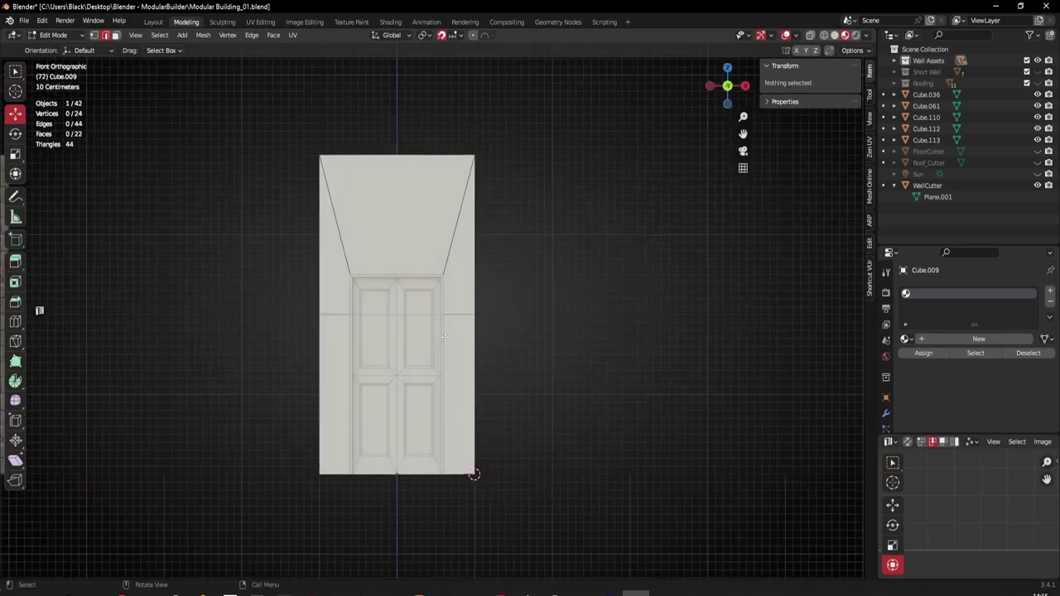
scroll(444, 336, "down", 5)
scroll(431, 312, "up", 6)
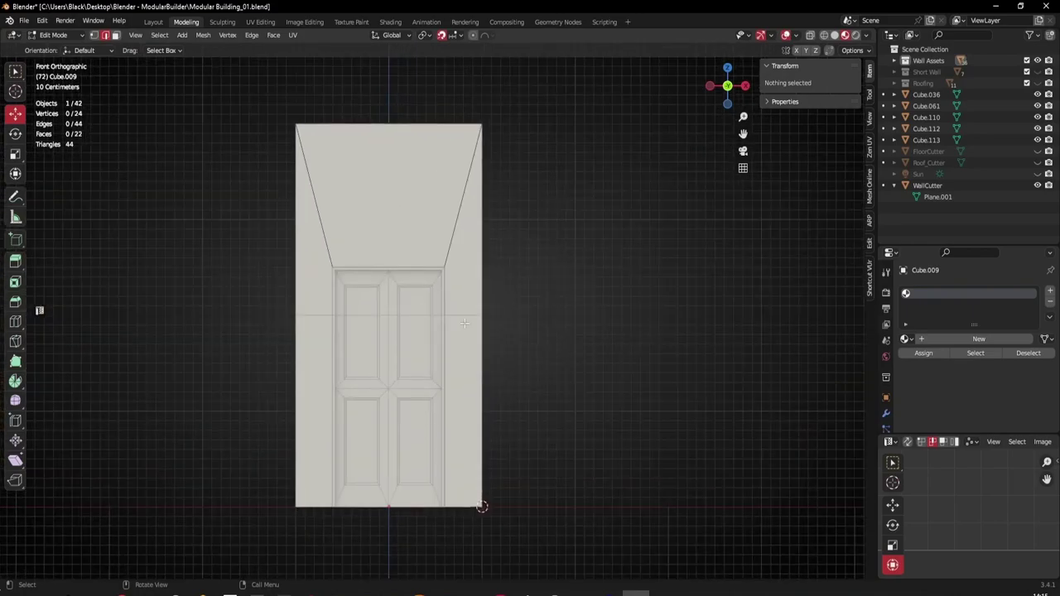
key("Tab")
left_click(534, 319)
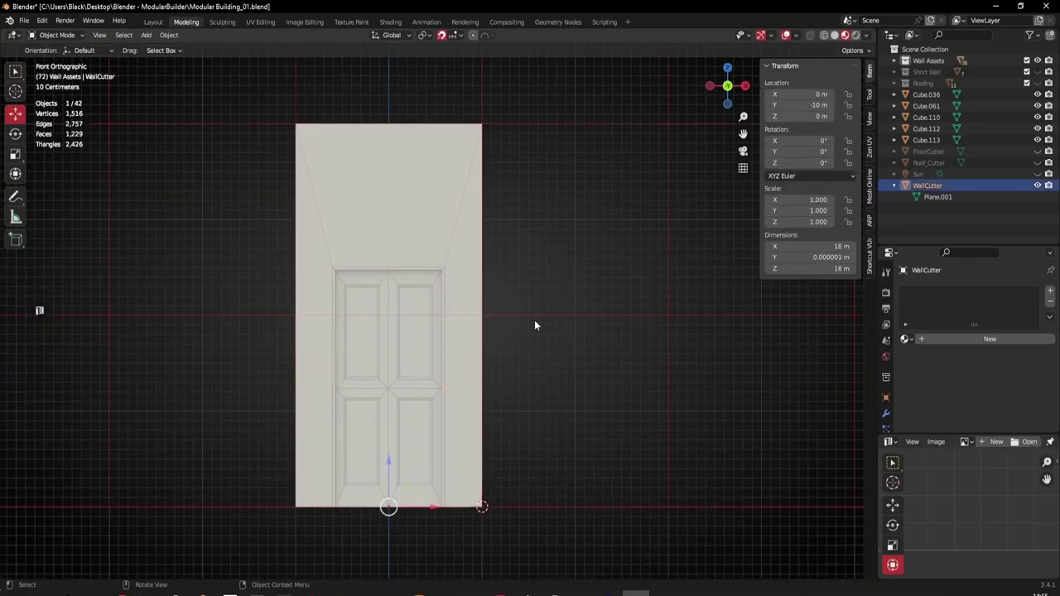
left_click(457, 341, "shift")
key("Tab")
scroll(493, 339, "up", 2)
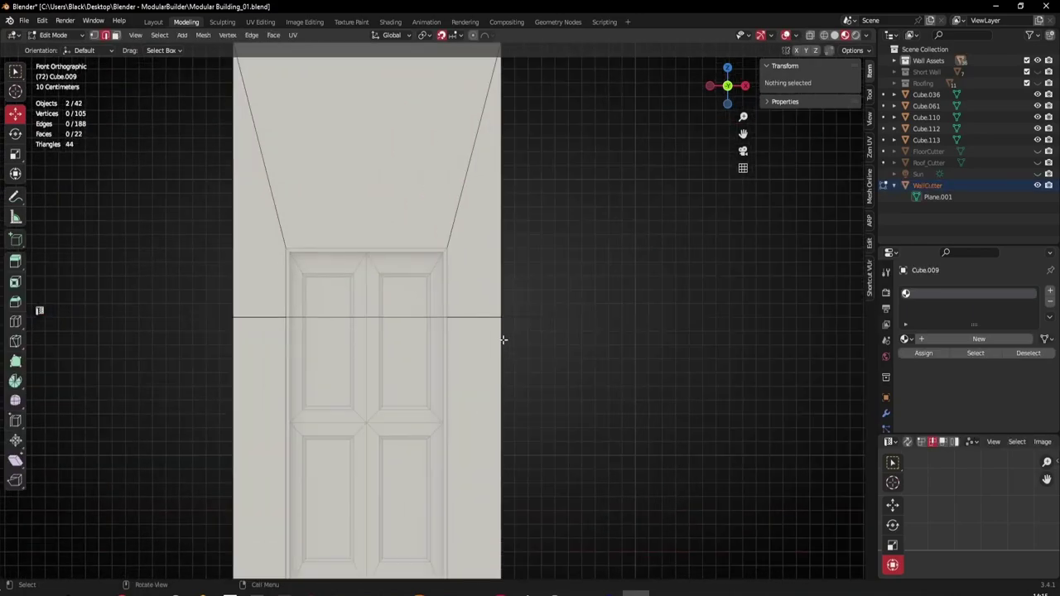
left_click(482, 315)
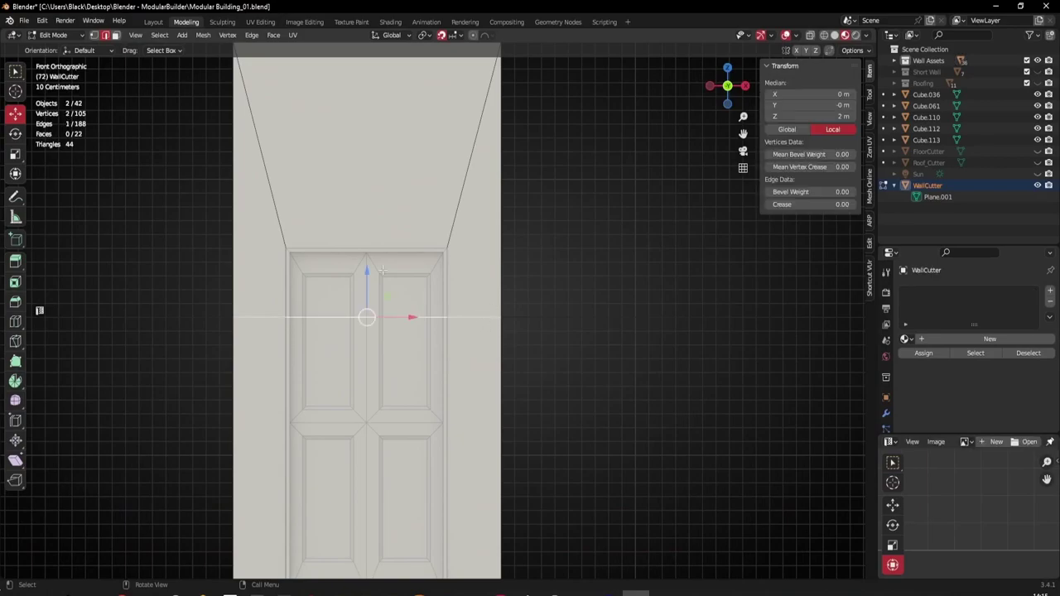
scroll(464, 324, "down", 5)
middle_click_drag(464, 323, 511, 327)
scroll(512, 327, "up", 5)
key("Tab")
Assign the existing Atalas_01 material to the door wall.
scroll(452, 344, "up", 2)
left_click(467, 296)
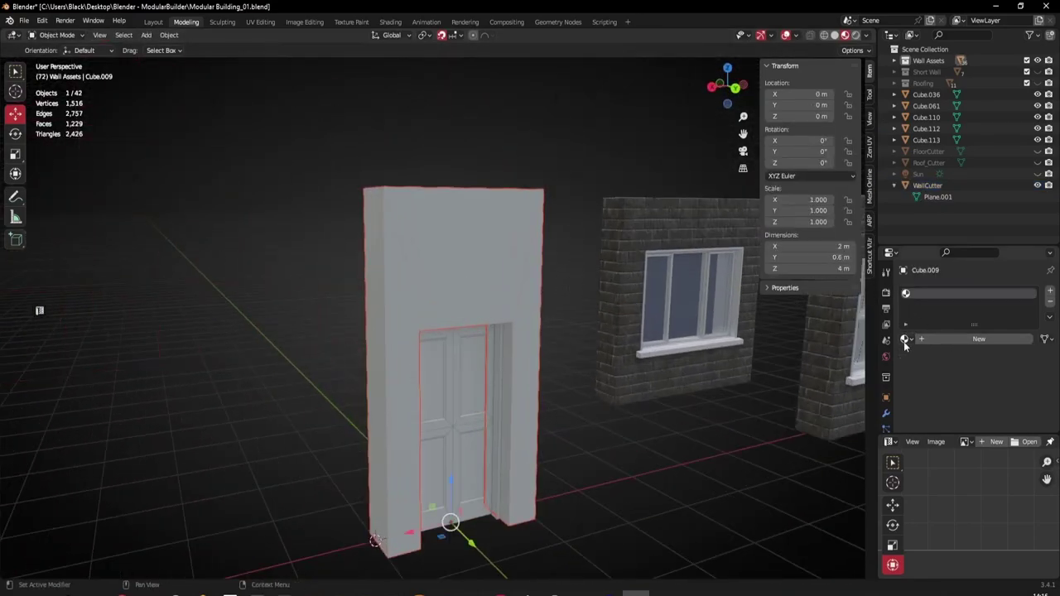
left_click(905, 339)
left_click(933, 356)
scroll(427, 298, "down", 2)
middle_click_drag(428, 298, 461, 302)
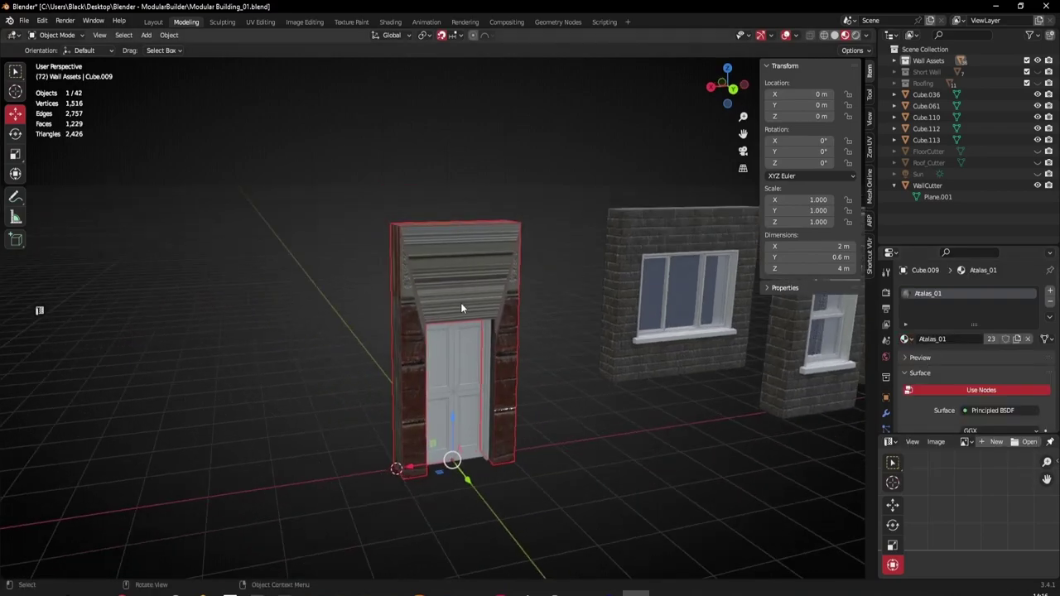
Unwrap the three upper faces around the doorway on the wall's back side together.
key("Tab")
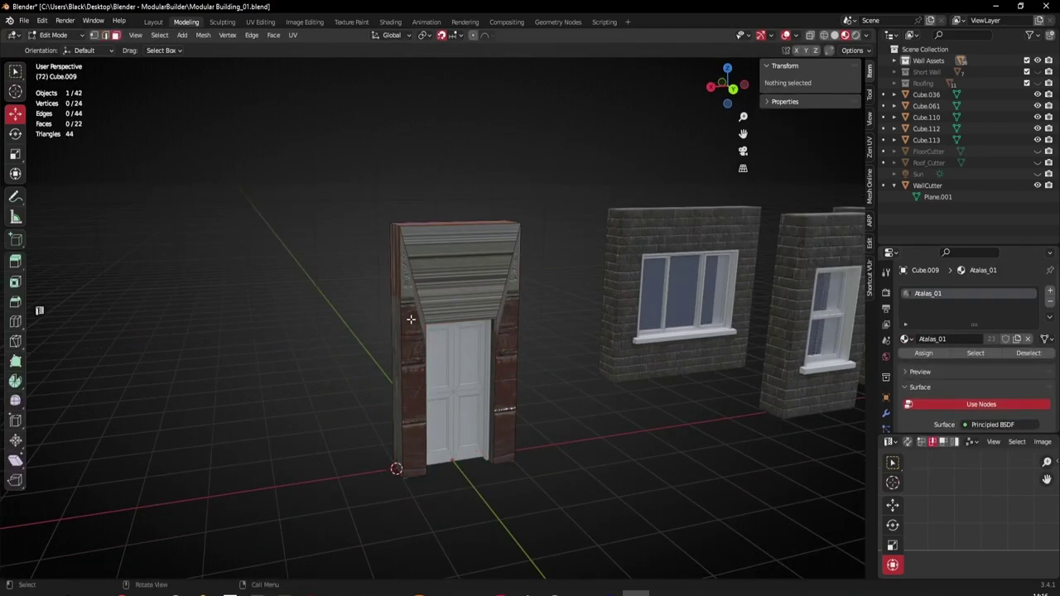
left_click(411, 319)
left_click(439, 283, "shift")
left_click(511, 294, "shift")
key("u")
left_click(469, 328)
Unwrap the two lower faces beside the door on the wall's back side, one at a time.
left_click(412, 387)
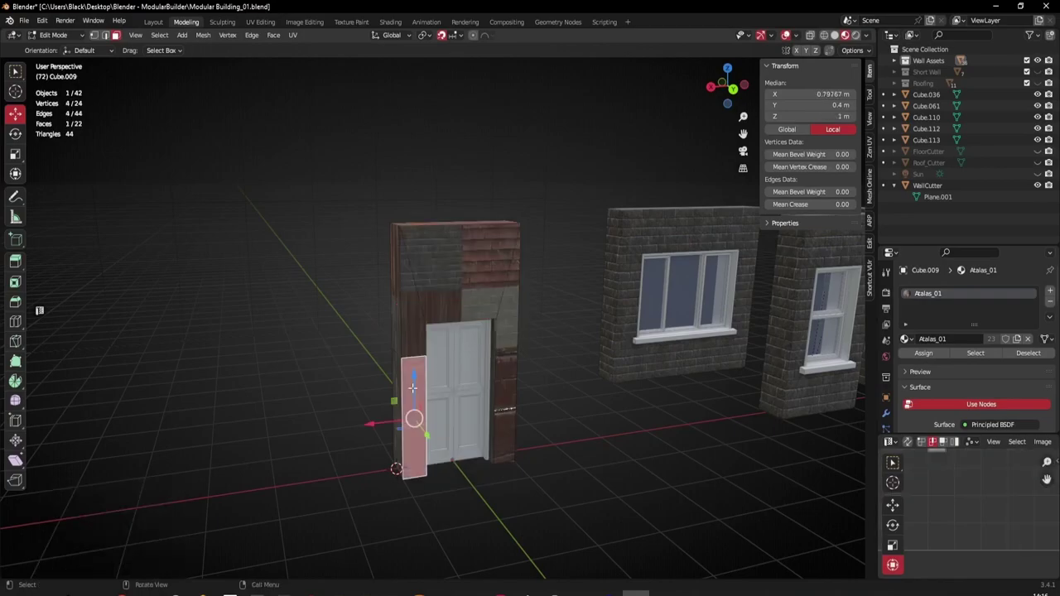
key("u")
left_click(503, 387)
left_click(506, 394, "shift")
key("u")
left_click(498, 396)
Unwrap the three upper faces around the doorway on the wall's front side together.
middle_click_drag(413, 399, 609, 377)
left_click(367, 348)
left_click(435, 319, "shift")
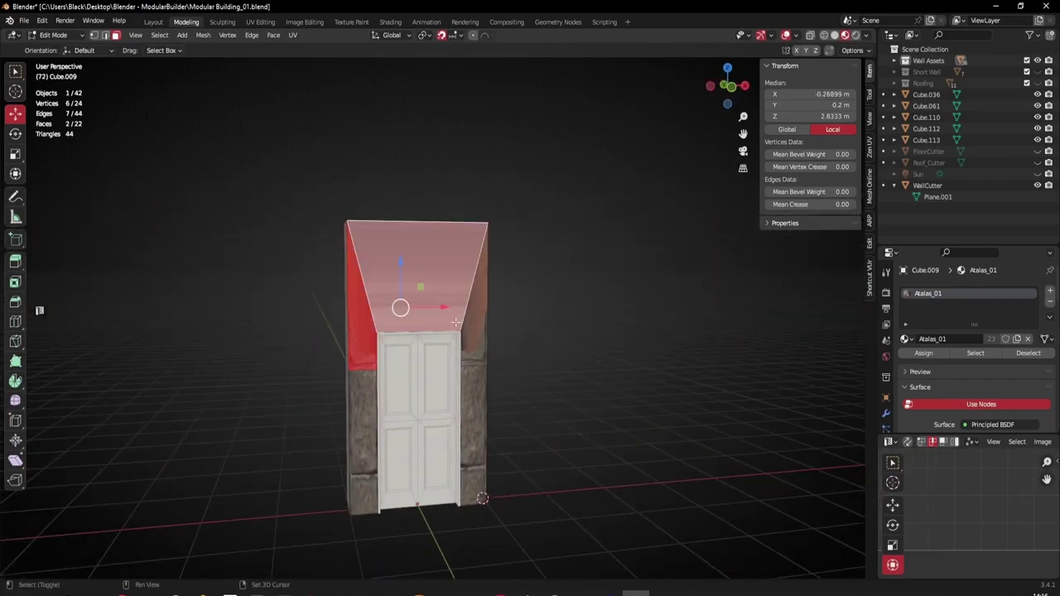
left_click(474, 329, "shift")
key("u")
left_click(462, 331)
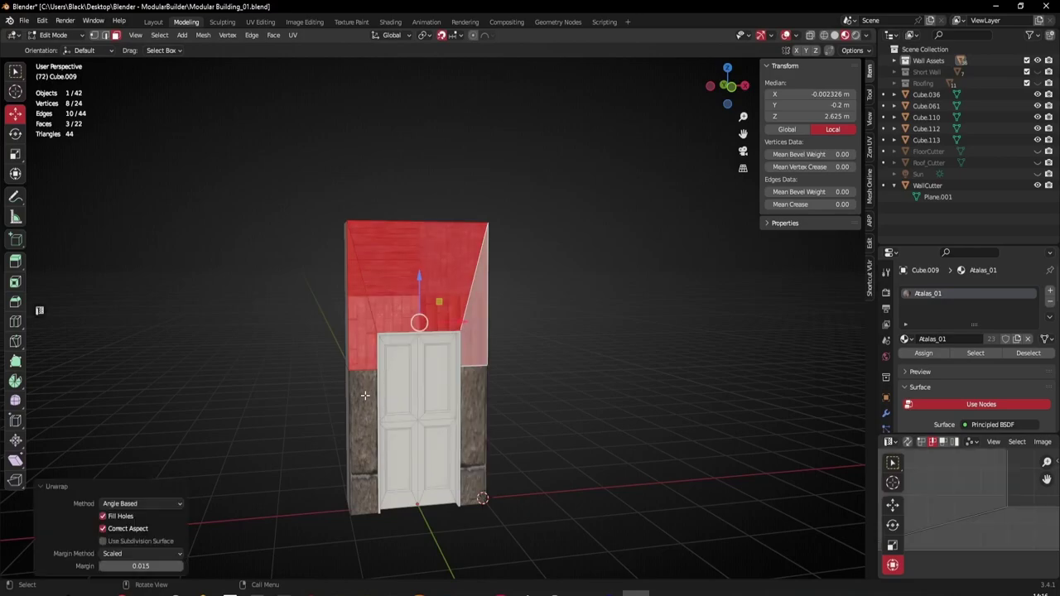
Unwrap the two lower faces beside the door on the wall's front side, one at a time.
left_click(362, 435)
key("u")
left_click(434, 403)
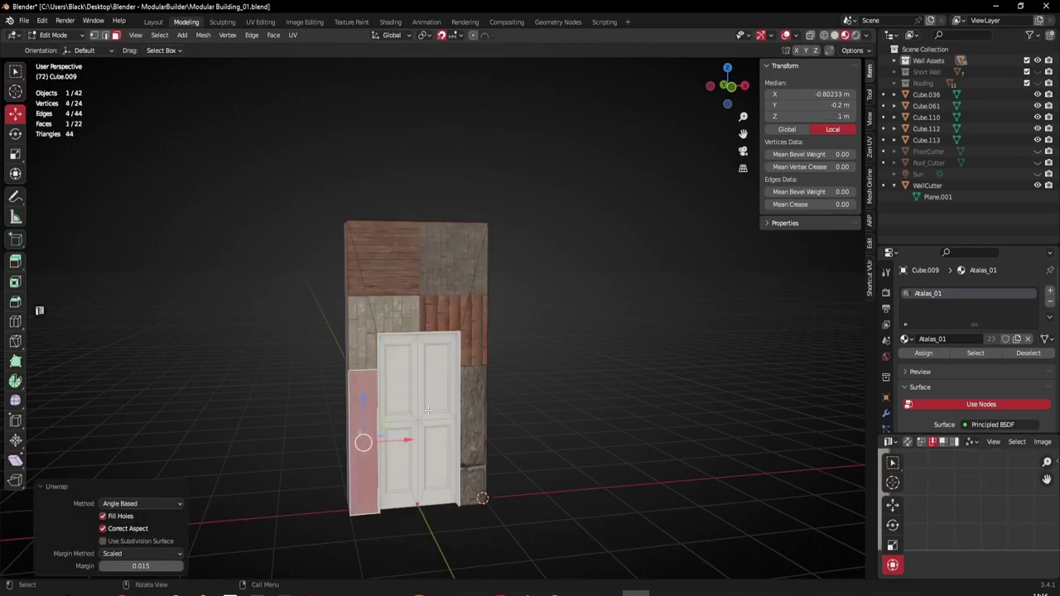
left_click(470, 402, "shift")
left_click(470, 414)
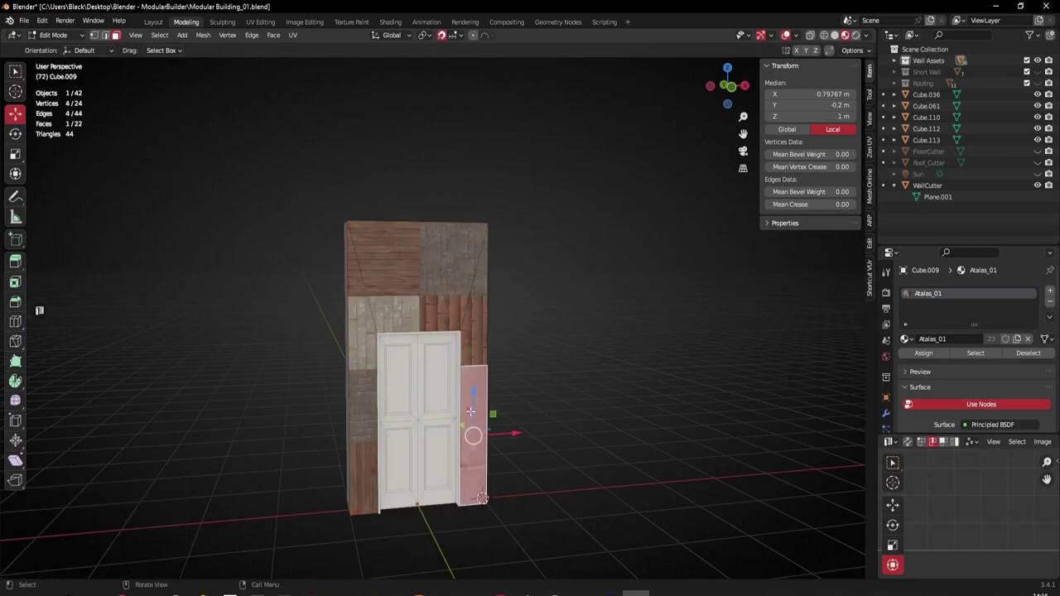
key("u")
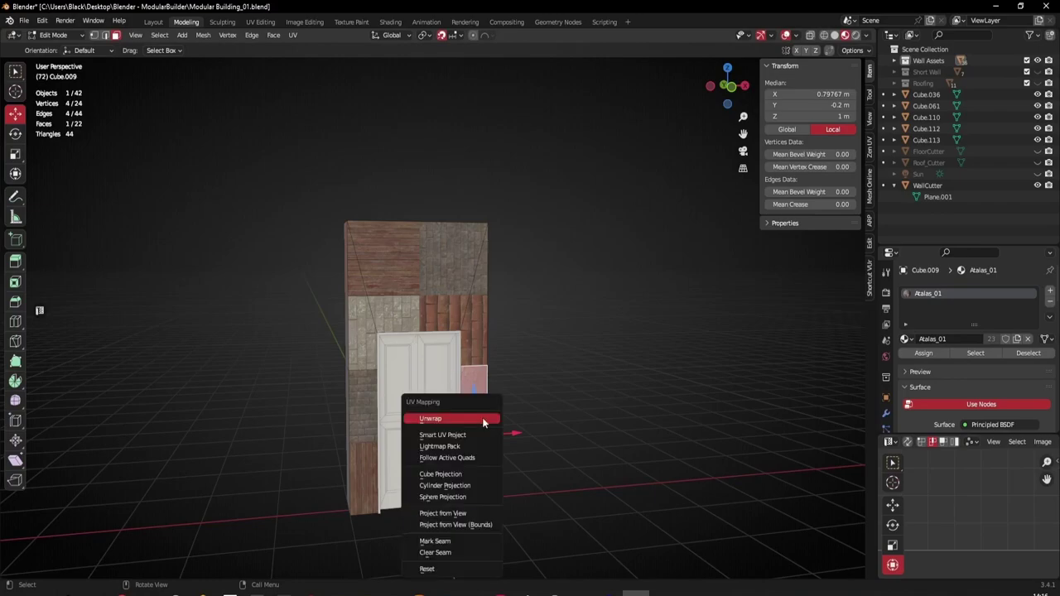
left_click(450, 415)
Select the three upper faces around the doorway on both the front and back sides of the wall.
left_click(359, 331)
left_click(429, 315, "shift")
left_click(476, 320, "shift")
middle_click_drag(475, 320, 328, 328)
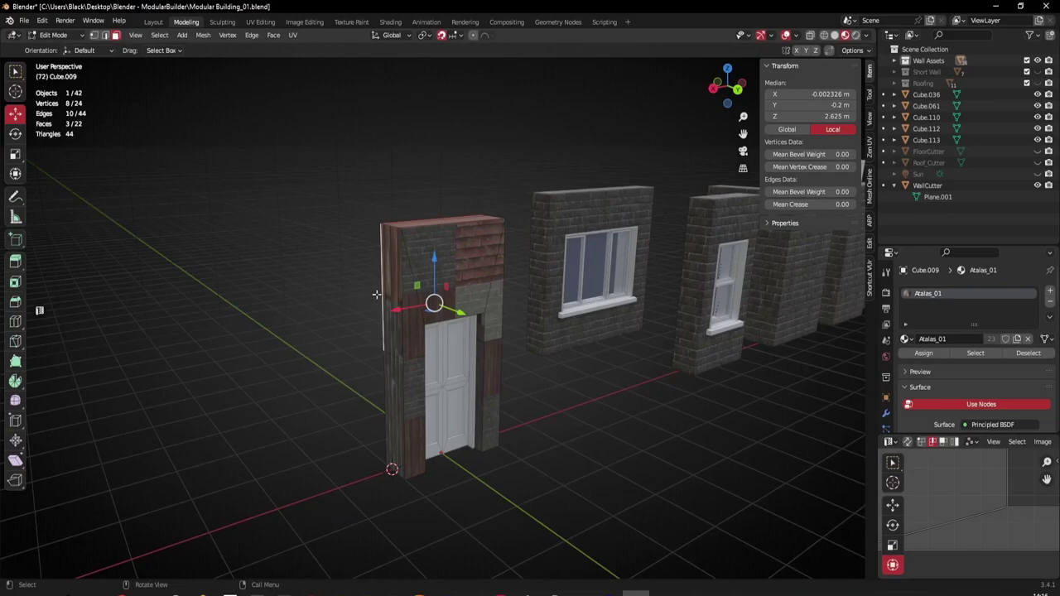
left_click(412, 317, "shift")
left_click(476, 292, "shift")
left_click(490, 299, "shift")
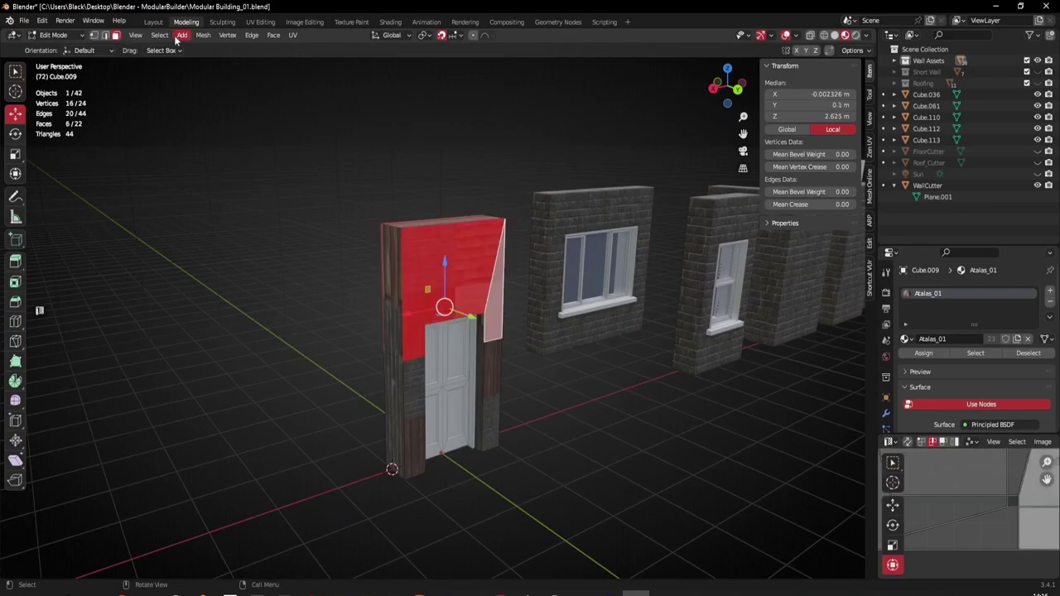
In the UV Editing workspace, pack the selected upper-face UVs into the roof-tile quarter, target box 1.00, 1.00 to 0.50, 0.50.
left_click(260, 23)
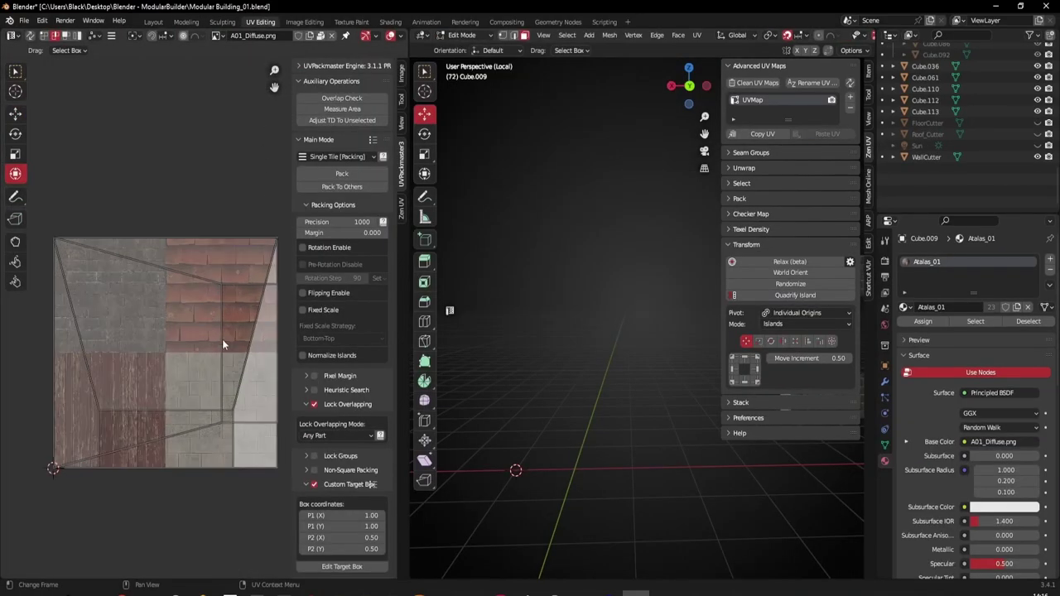
key("a")
left_click(795, 340)
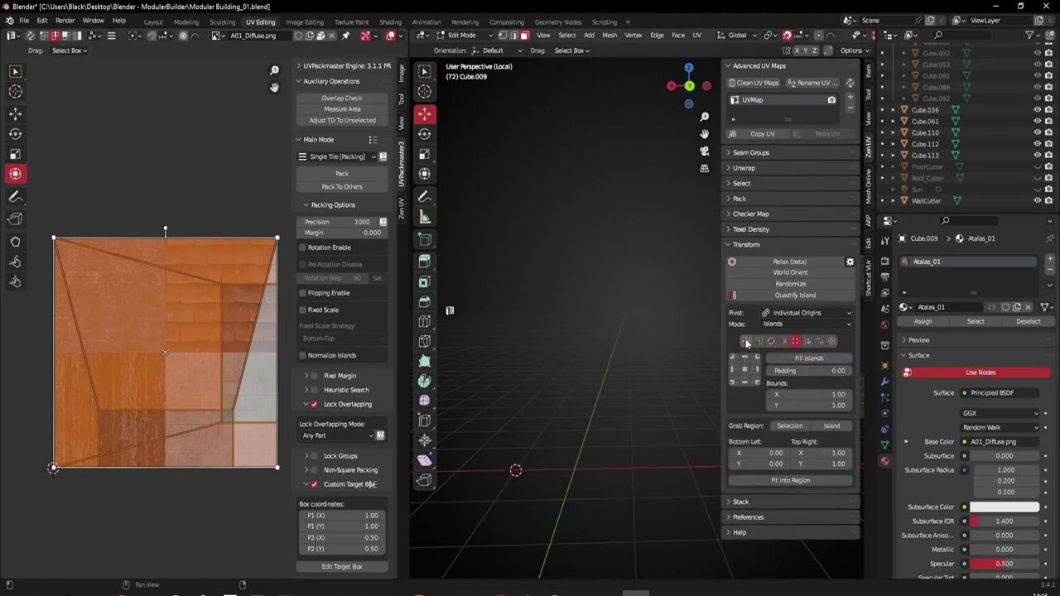
left_click(350, 171)
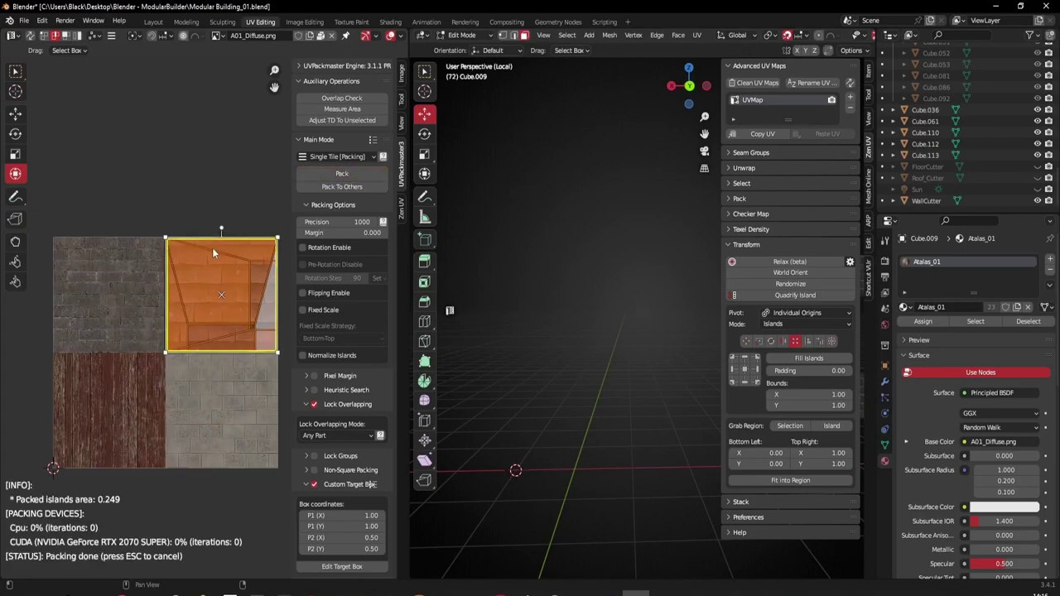
scroll(214, 250, "up", 1)
scroll(545, 301, "down", 1)
scroll(545, 300, "up", 1)
scroll(551, 298, "down", 1)
key("Escape")
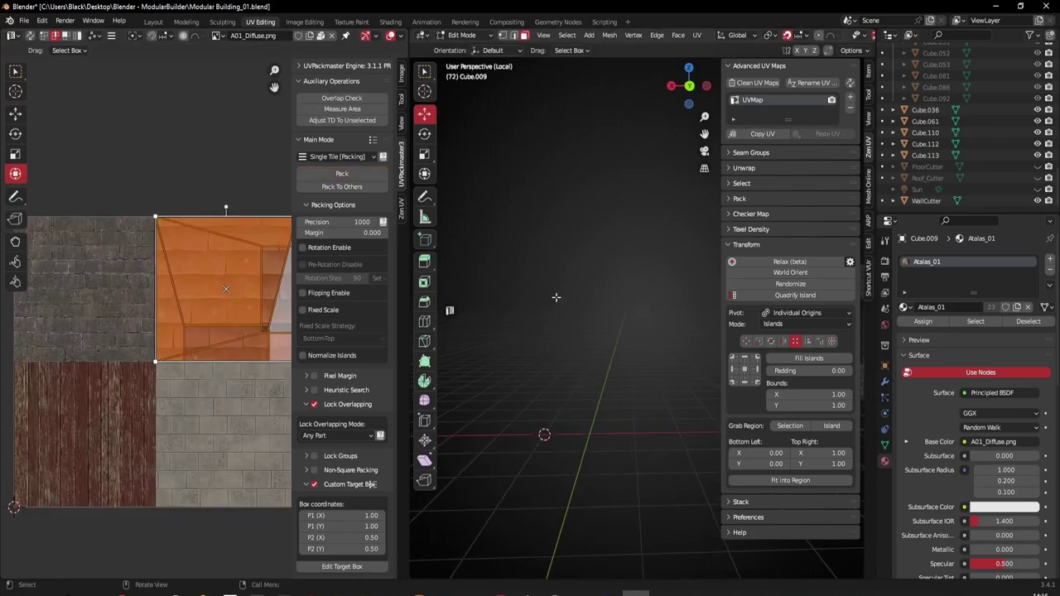
Leave local view and frame the back side of the door wall in the 3D viewport.
scroll(565, 335, "down", 8)
middle_click_drag(563, 336, 807, 360)
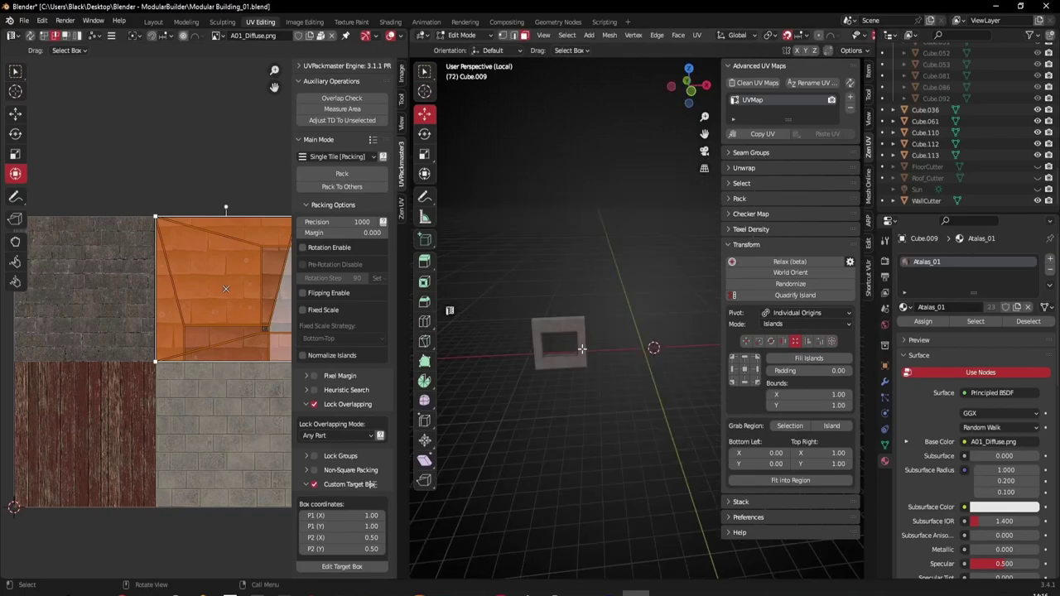
key("KP_Divide")
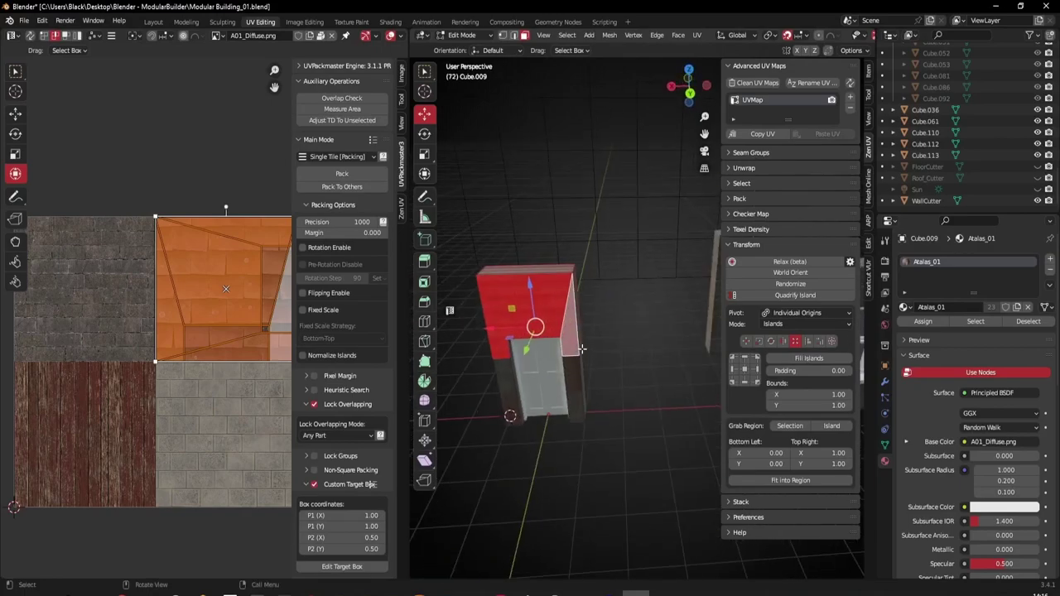
key("KP_Decimal")
scroll(573, 369, "down", 5)
middle_click_drag(572, 370, 559, 315)
scroll(571, 328, "up", 3)
scroll(567, 317, "down", 1)
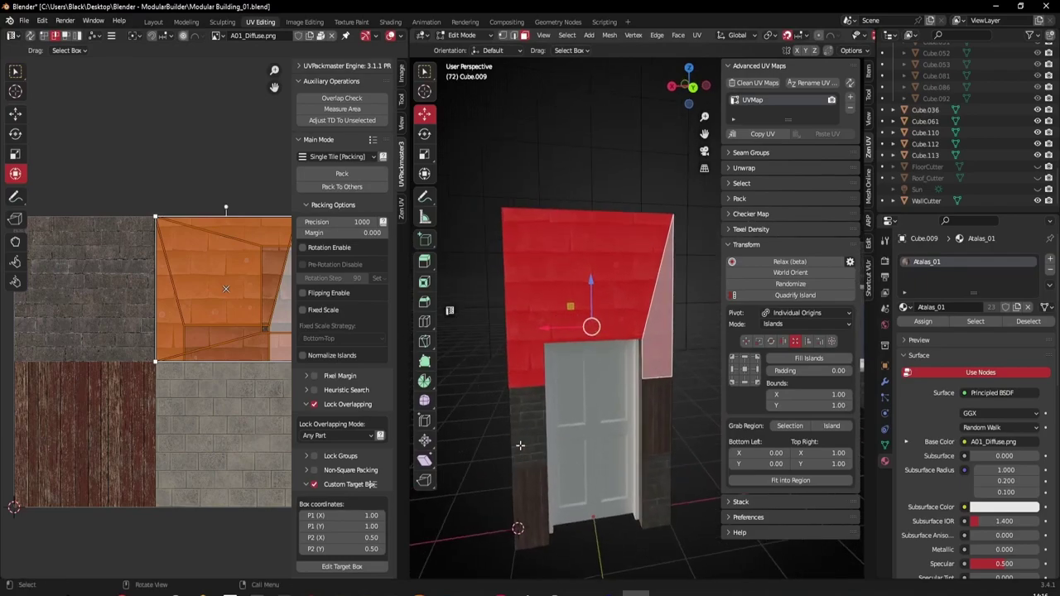
Pack the UV island of the lower face left of the door on the back side into the roof-tile quarter.
left_click(519, 446)
middle_click_drag(519, 447, 513, 380)
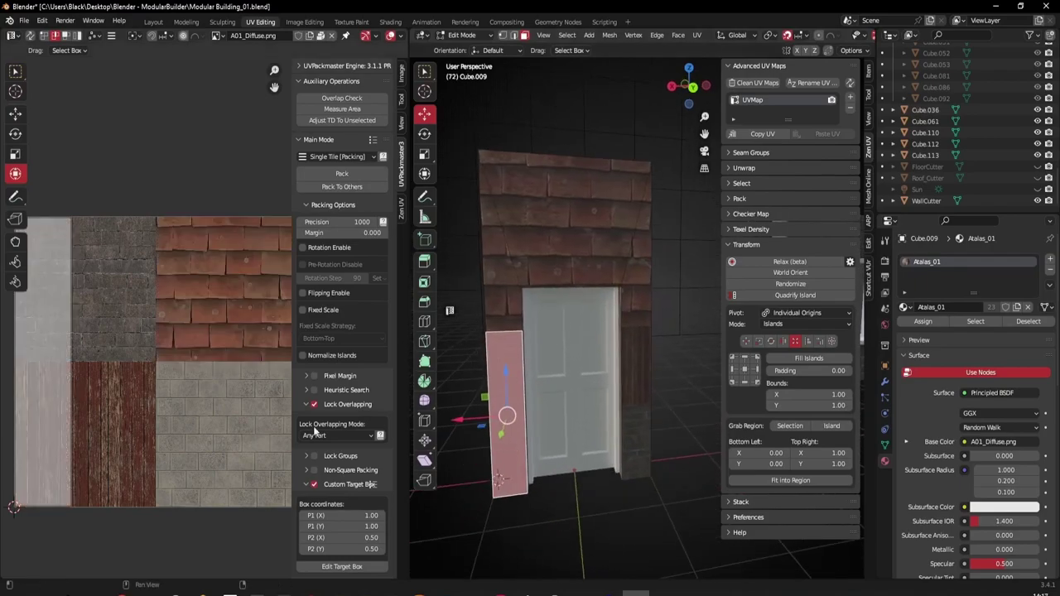
key("a")
left_click(341, 173)
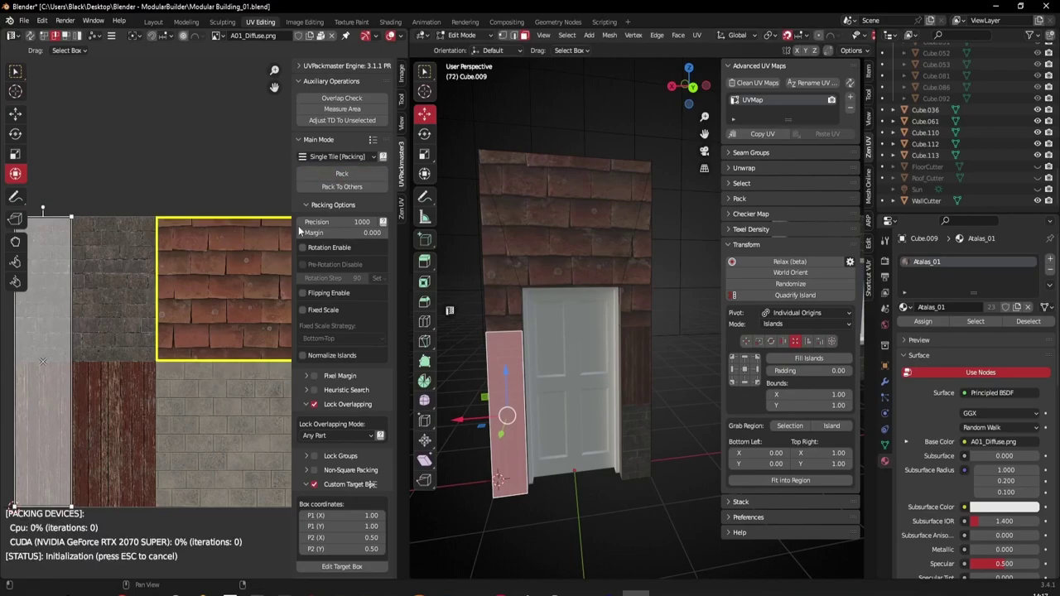
Pack the UV island of the lower face right of the door on the back side into the roof-tile quarter.
left_click(634, 372)
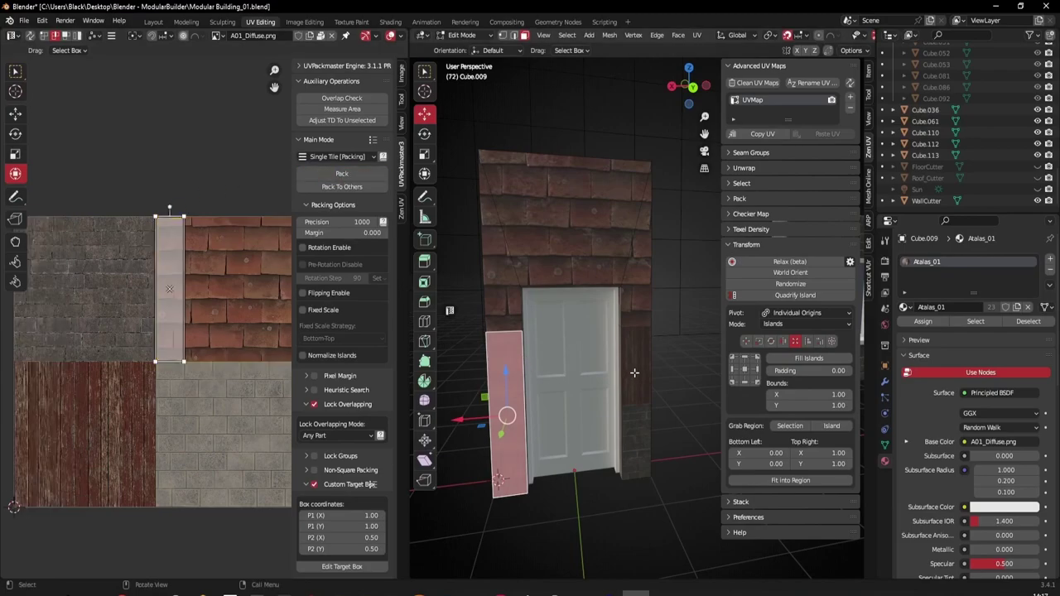
key("a")
left_click(695, 439)
left_click(642, 364)
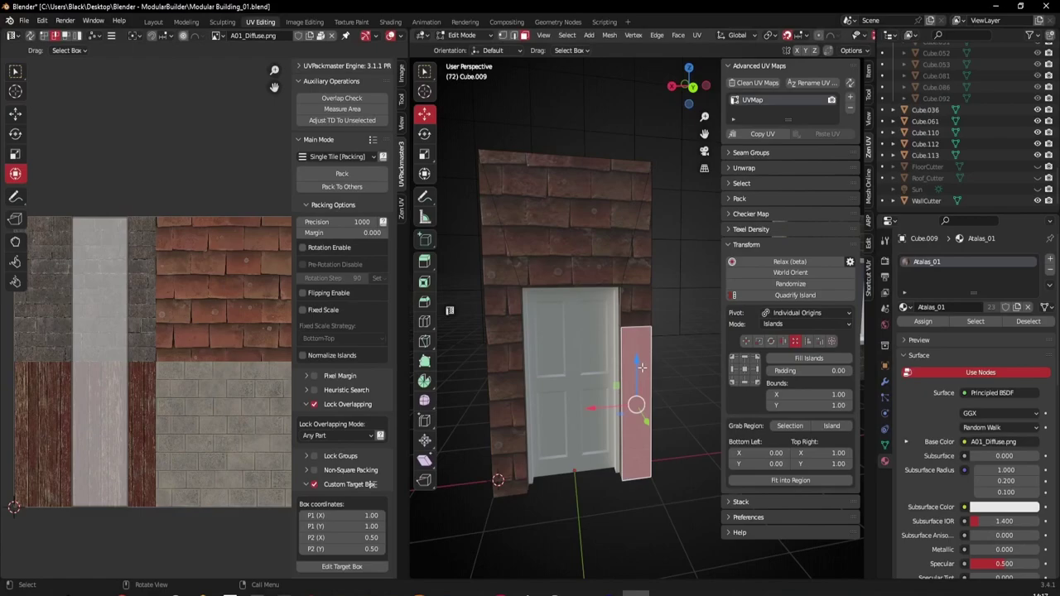
key("a")
left_click(661, 406)
left_click(627, 383)
key("a")
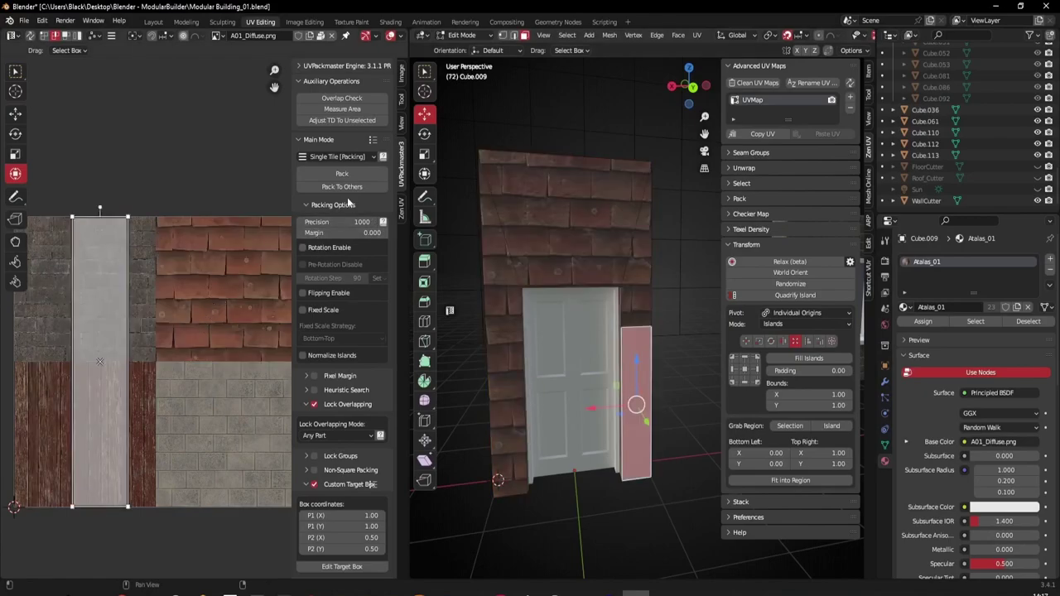
left_click(346, 176)
Rotate the UV island of the back side's lower right face twice by 90 degrees.
scroll(574, 363, "up", 2)
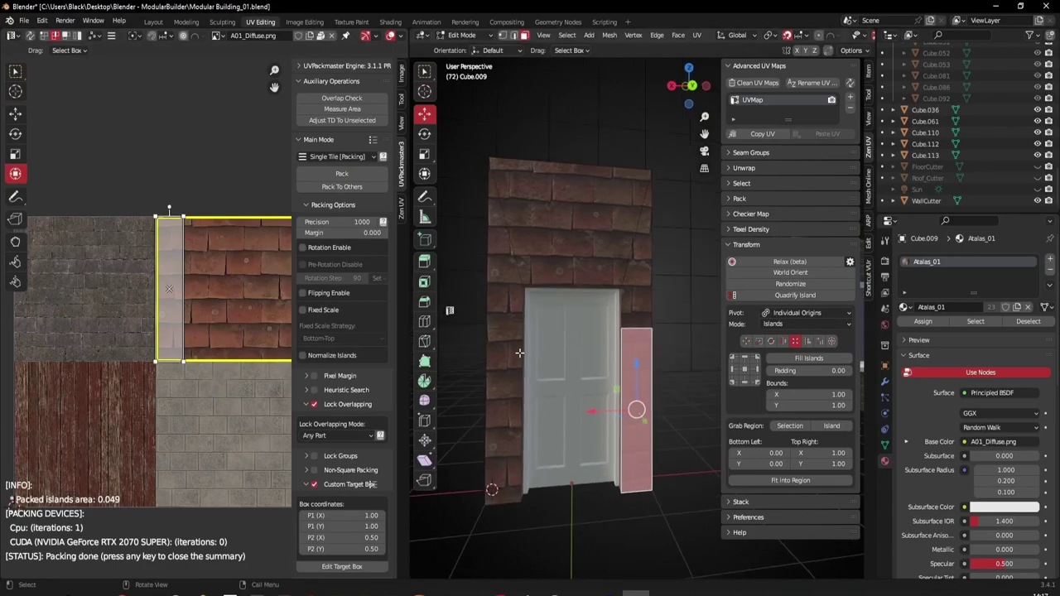
scroll(560, 326, "up", 1)
mouse_move(574, 363)
middle_mouse_down("shift")
mouse_move(611, 355)
mouse_move(563, 345)
middle_mouse_up("shift")
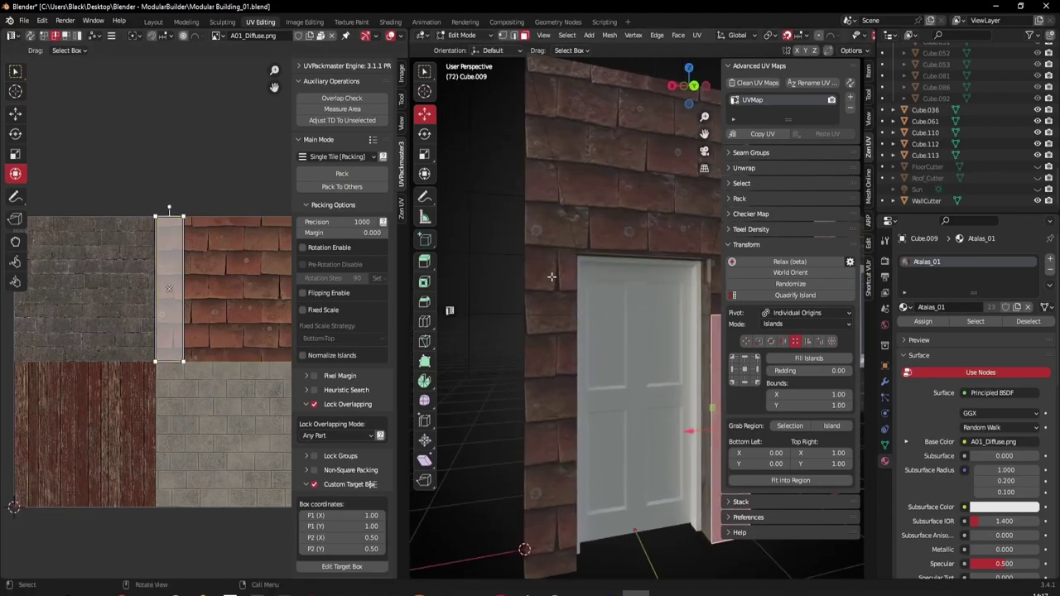
middle_click_drag(654, 466, 484, 488, "shift")
scroll(625, 419, "up", 2)
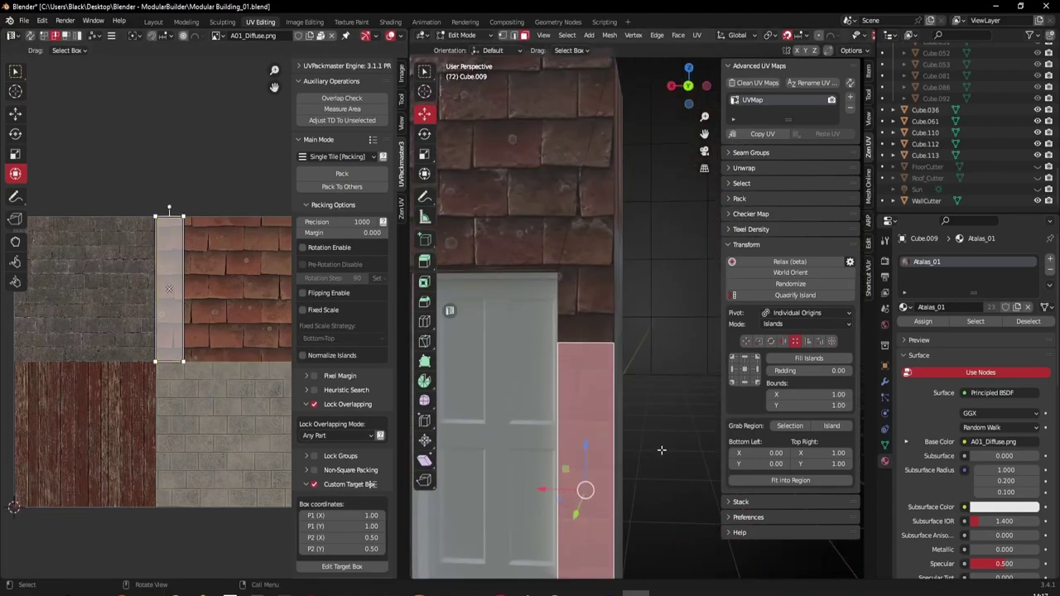
left_click(770, 341)
left_click(756, 359)
left_click(756, 360)
left_click(638, 433)
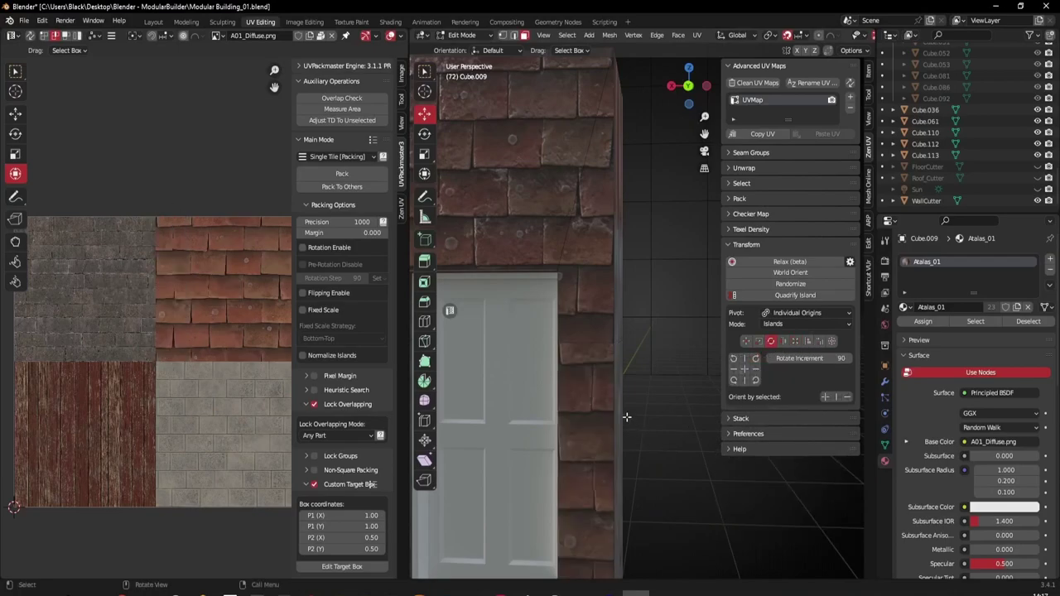
Move the UV island of the back side's lower right face along X to the right edge of the roof-tile quarter.
left_click(586, 374)
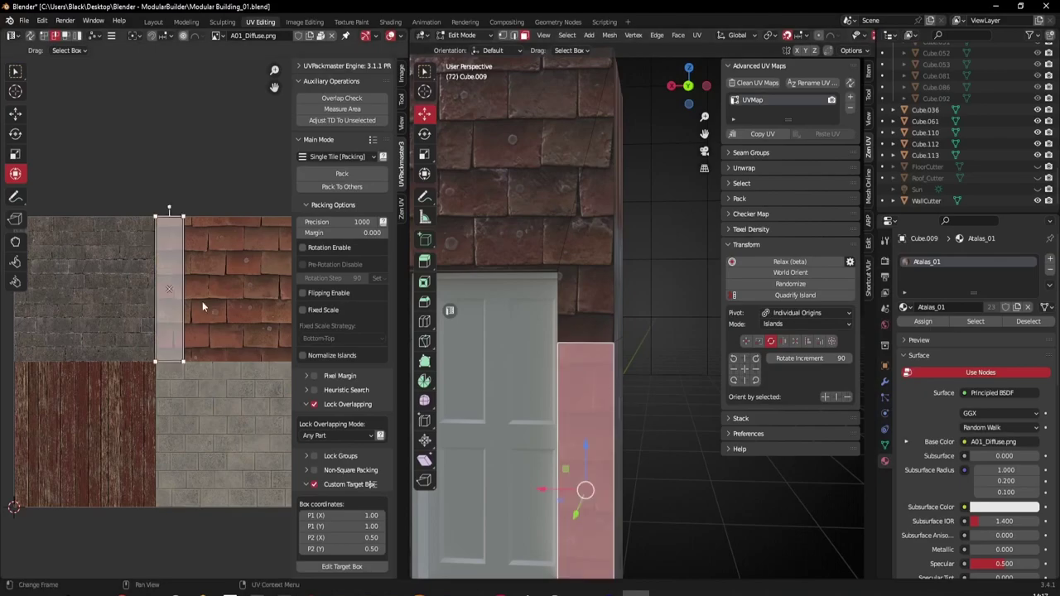
scroll(585, 317, "down", 2)
left_click(590, 318)
left_click(604, 368)
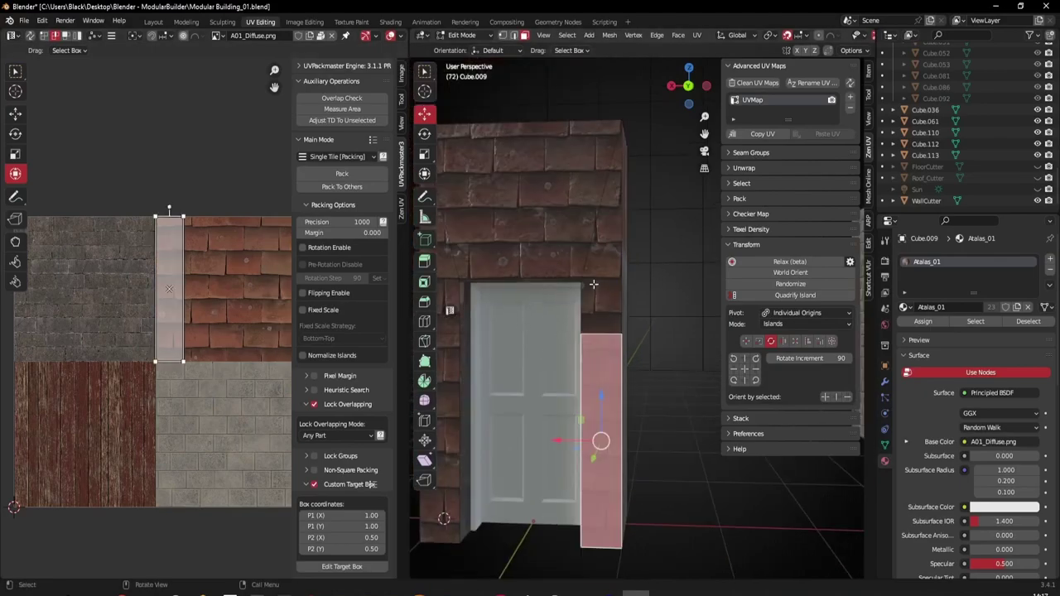
middle_click_drag(222, 303, 162, 298)
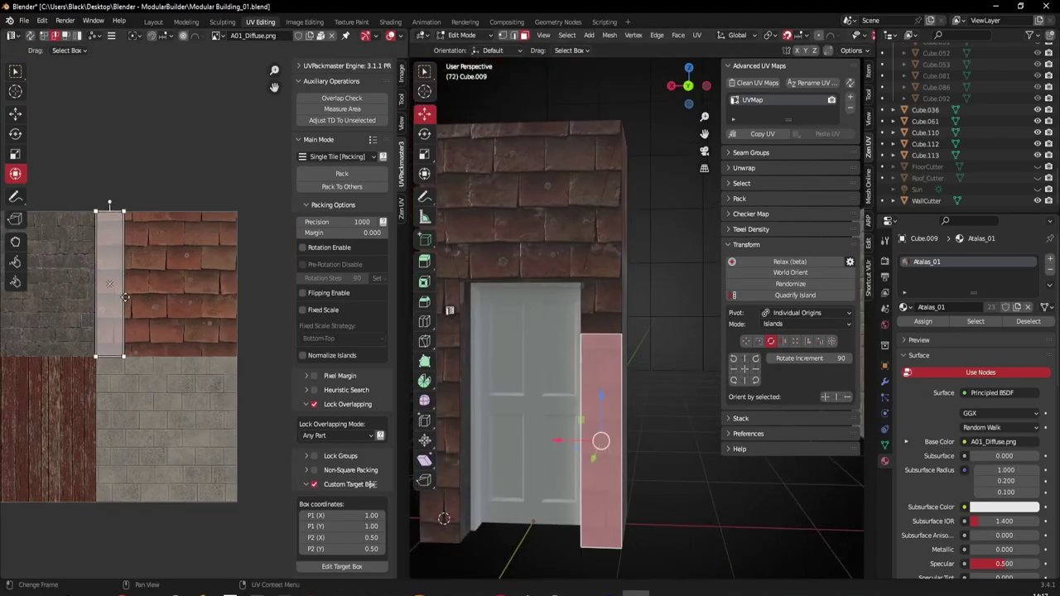
key("g")
key("x")
left_click(268, 298)
scroll(589, 384, "up", 1)
left_click(662, 462)
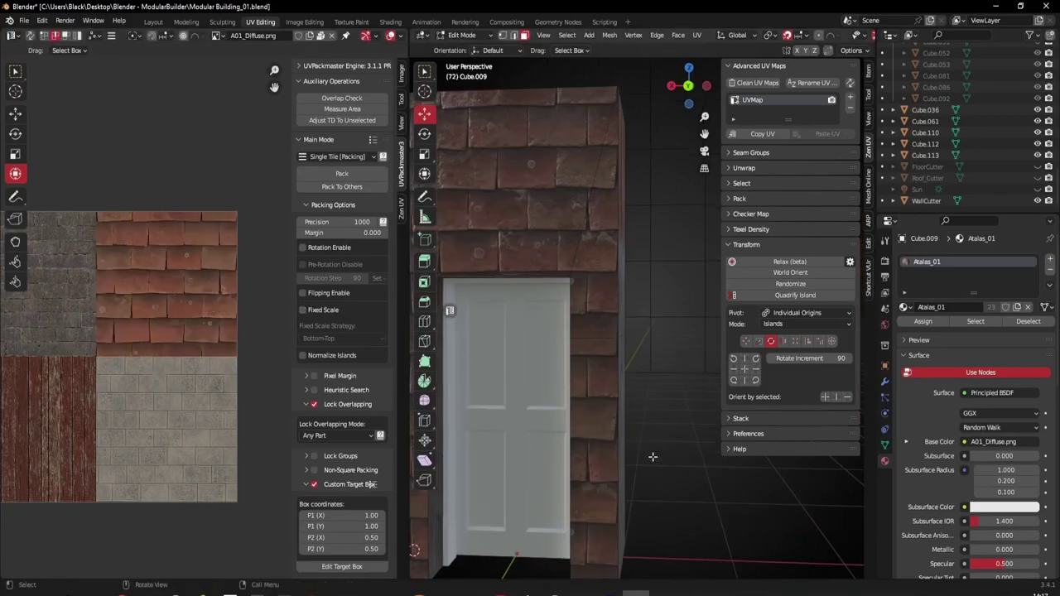
Rotate the UVs of the three upper faces on the wall's front side by 90 degrees clockwise.
middle_click_drag(663, 461, 603, 354)
scroll(590, 428, "down", 4)
middle_click_drag(591, 428, 606, 305)
left_click(662, 261)
left_click(597, 308, "shift")
middle_click_drag(717, 309, 598, 314, "shift")
left_click(598, 314, "shift")
left_click(756, 360)
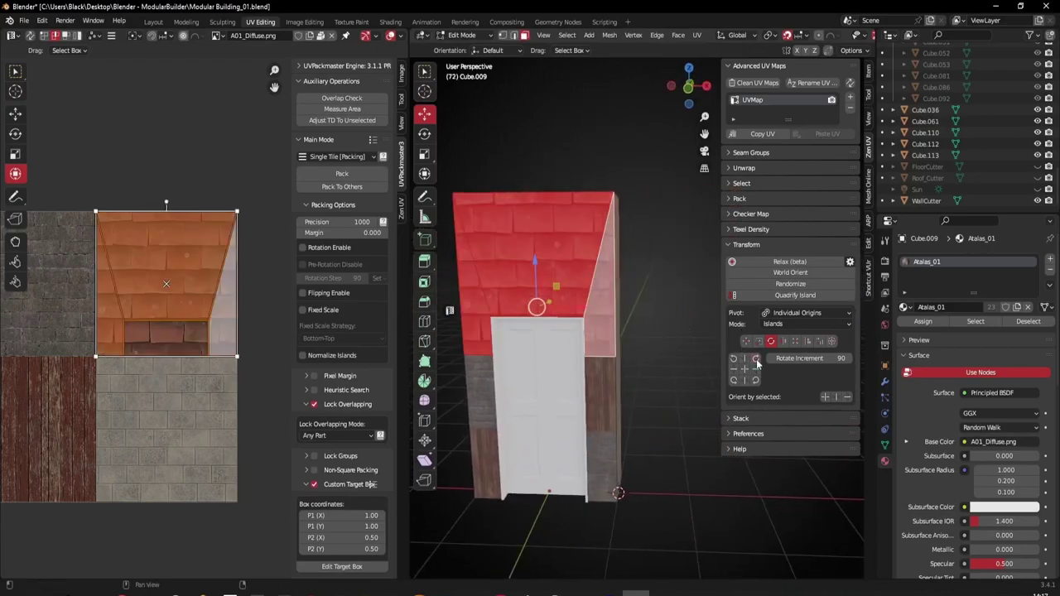
Pack the UVs of the two lower faces beside the door on the front side into the roof-tile quarter, one at a time.
left_click(593, 391)
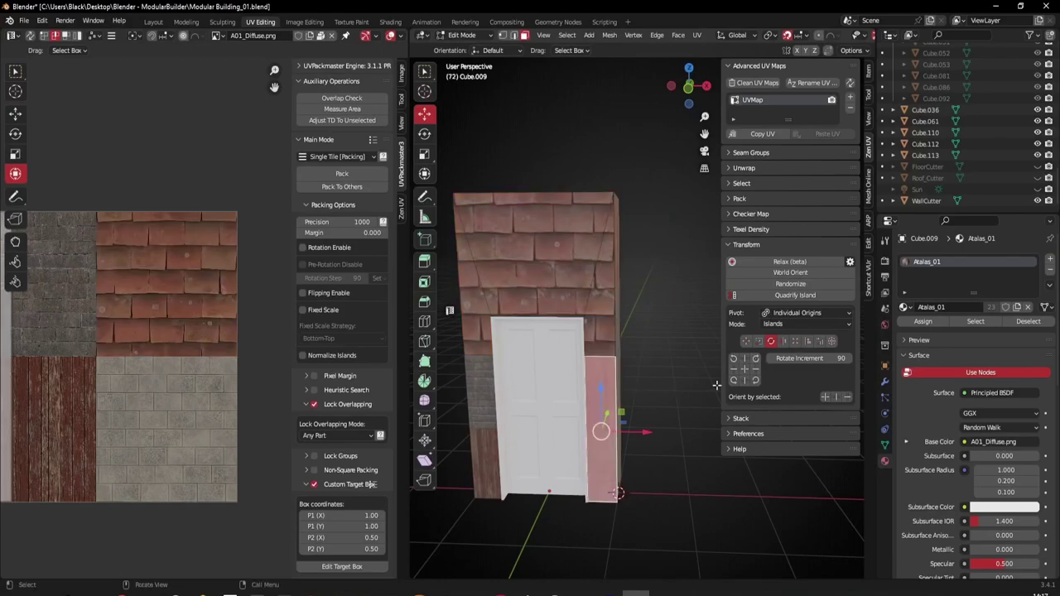
scroll(159, 301, "down", 1)
key("a")
left_click(350, 173)
left_click(488, 364)
left_click(488, 364)
key("a")
left_click(339, 173)
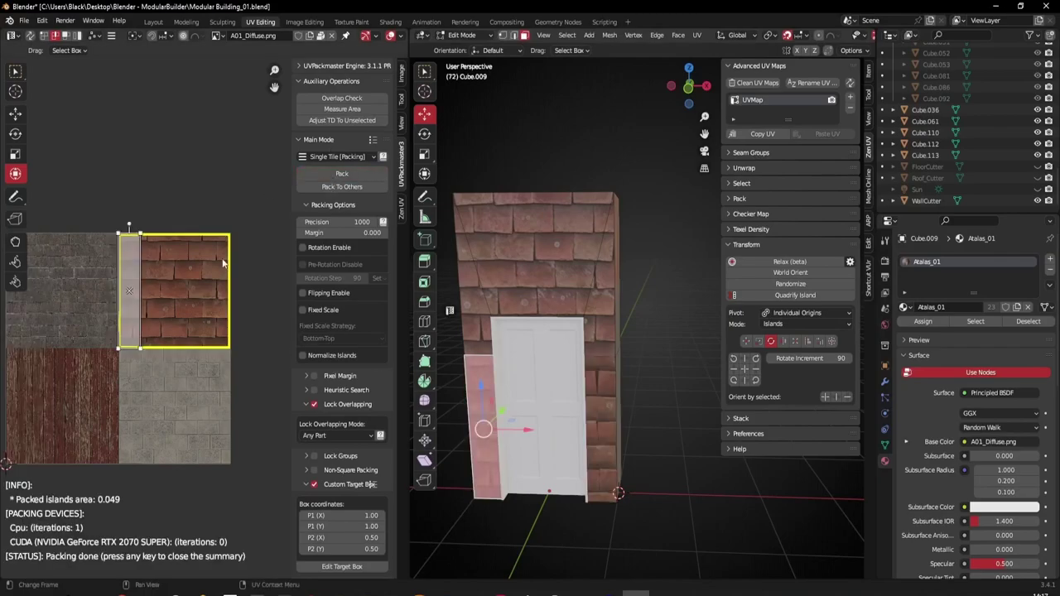
Rotate the UV island of the front side's lower right face twice by 90 degrees.
middle_click_drag(494, 412, 511, 351)
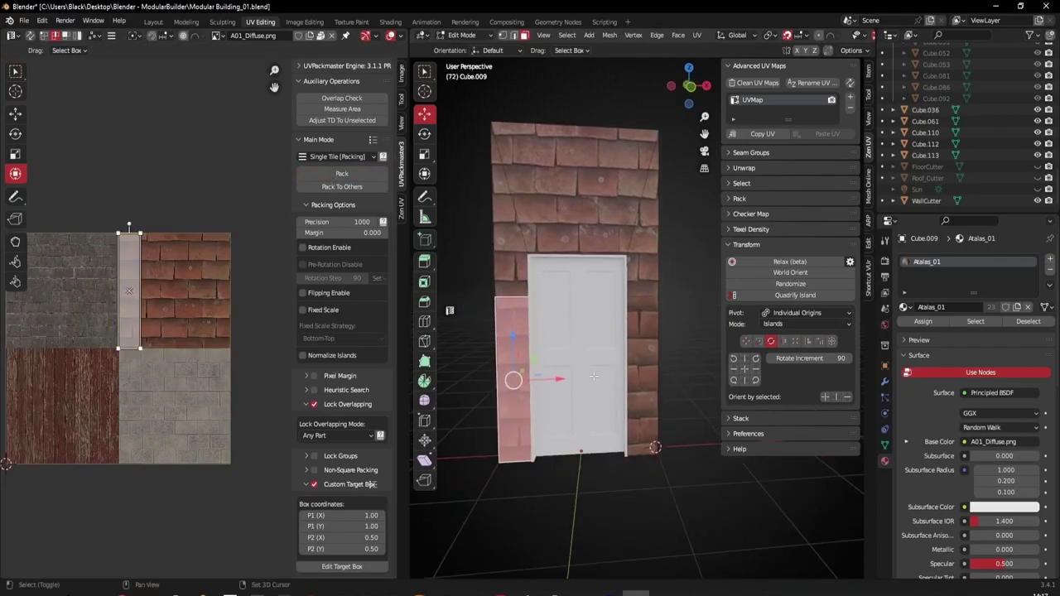
scroll(590, 379, "up", 3)
scroll(659, 370, "down", 2)
left_click(654, 366)
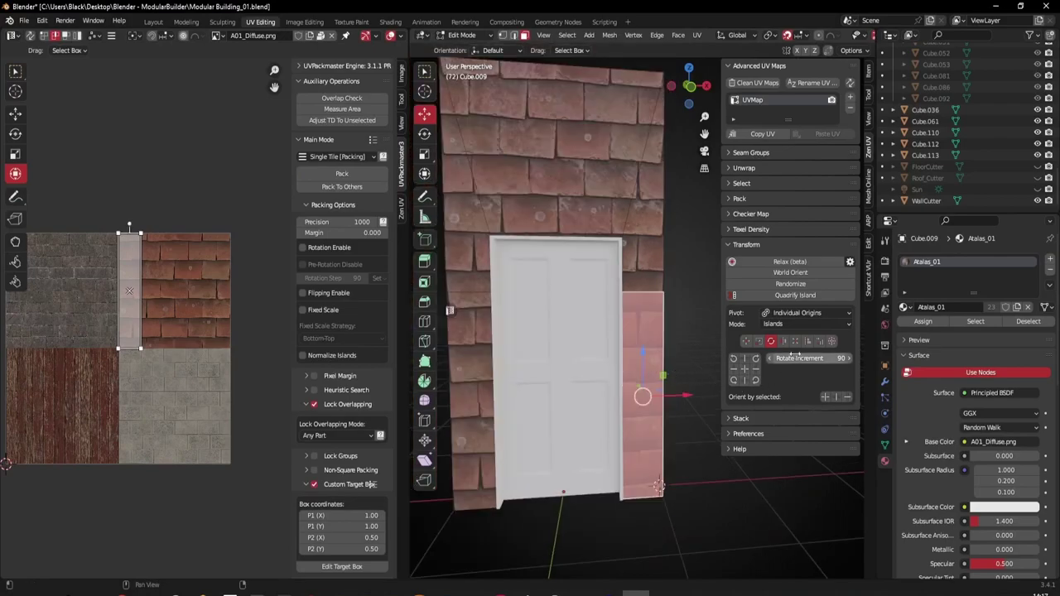
left_click(754, 360)
left_click(757, 362)
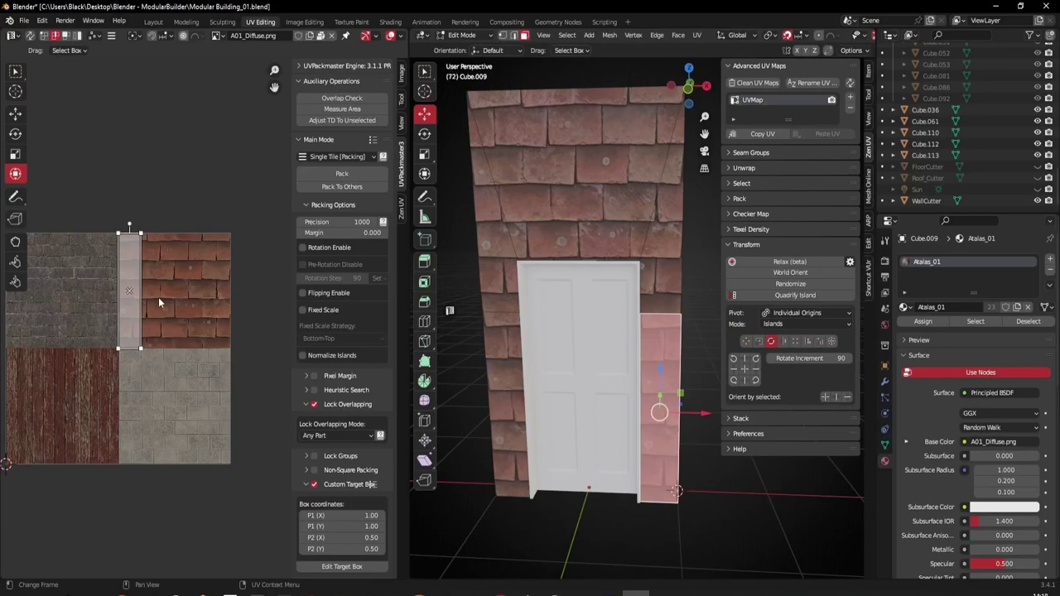
Move the UV island of the front side's lower right face along X to the right edge of the roof-tile quarter.
key("g")
key("x")
left_click(318, 298)
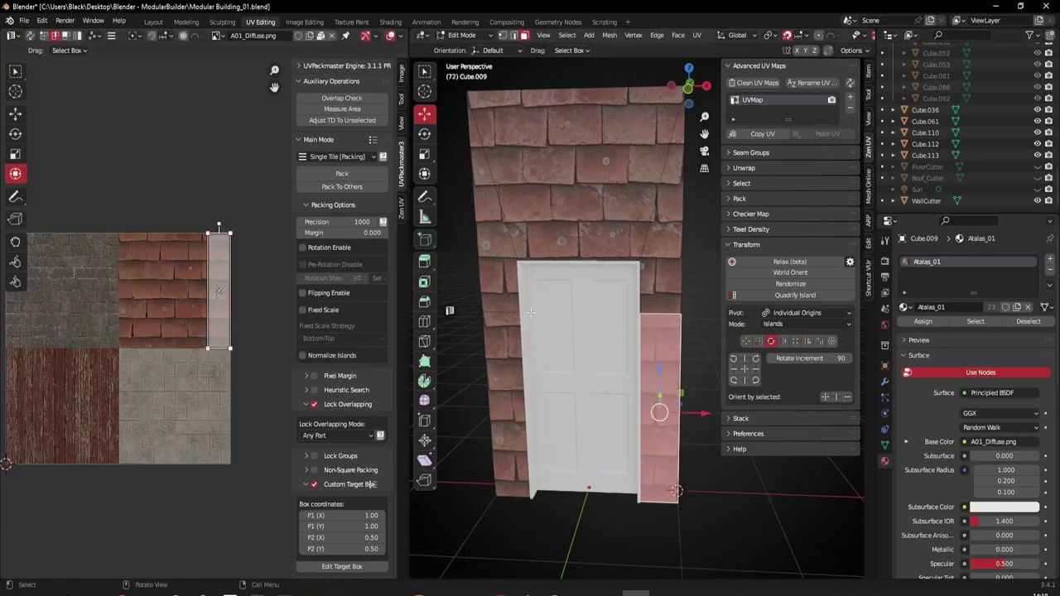
left_click(697, 517)
Select the five wall faces around the door on the front side.
middle_click_drag(677, 354, 673, 328)
scroll(674, 325, "up", 2)
scroll(673, 324, "down", 2)
middle_click_drag(540, 317, 689, 341)
scroll(519, 301, "down", 1)
left_click(562, 328, "shift")
left_click(568, 266, "shift")
left_click(627, 207, "shift")
left_click(689, 265, "shift")
left_click(692, 338, "shift")
Add the five wall faces around the door on the back side to the selection.
left_click(611, 346, "shift")
left_click(608, 290, "shift")
left_click(654, 263, "shift")
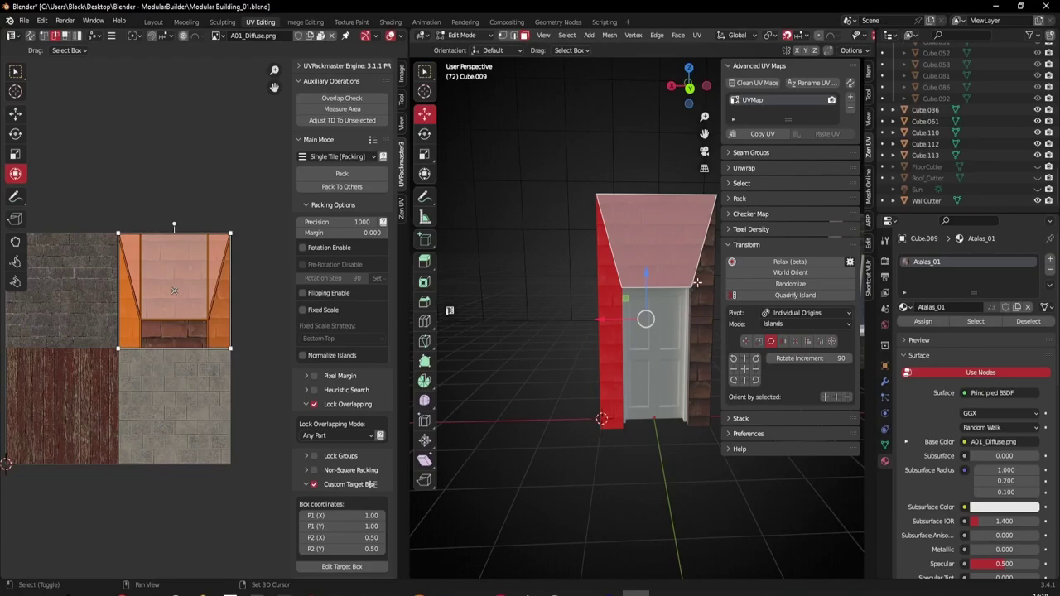
left_click(698, 284, "shift")
left_click(694, 355, "shift")
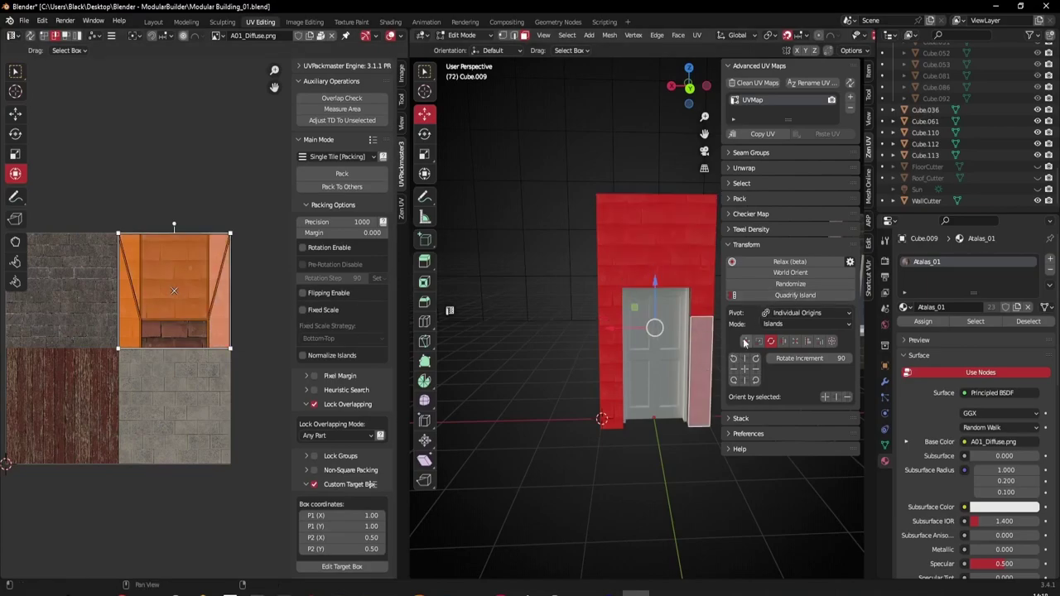